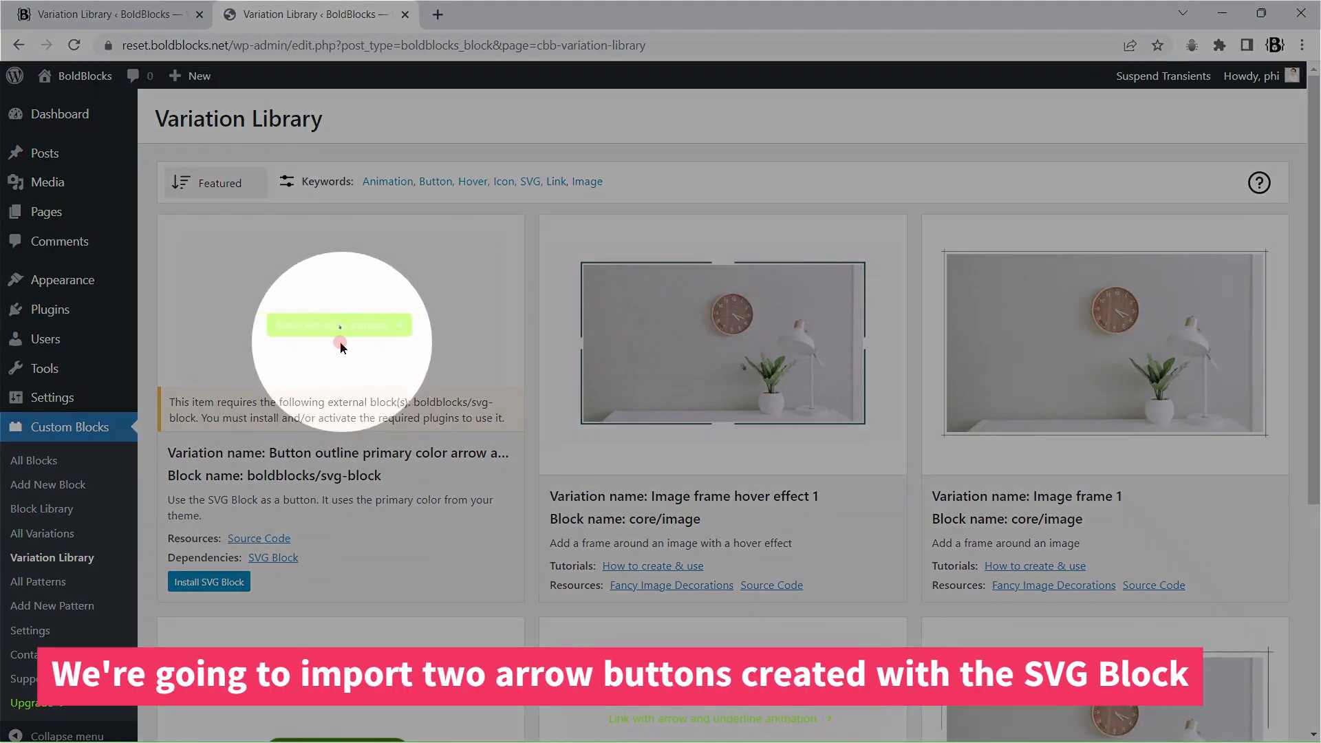
- Install the required SVG Block plugin and import the "Link with arrow and underline animation" variation from the Variation Library
{"action": "scroll", "coordinate": [625, 484], "scroll_direction": "down", "scroll_amount": 5}
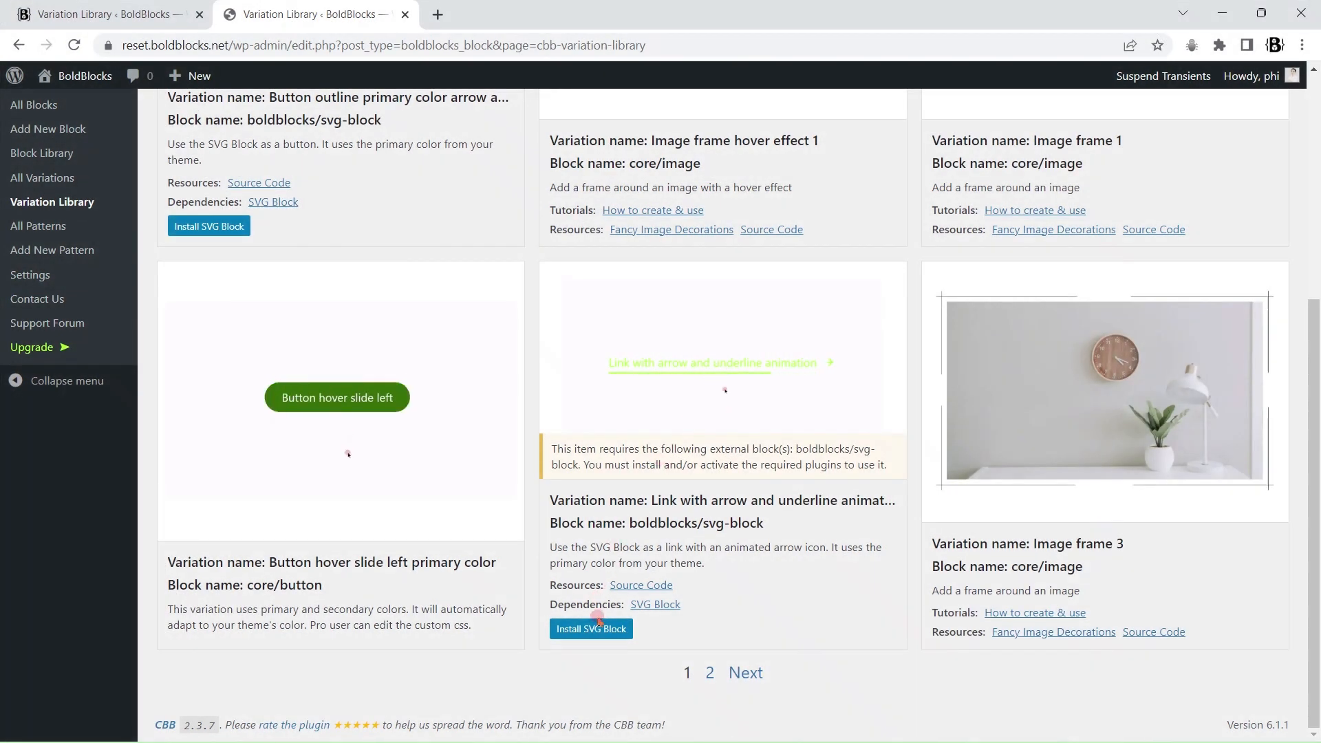
{"action": "left_click", "coordinate": [597, 627]}
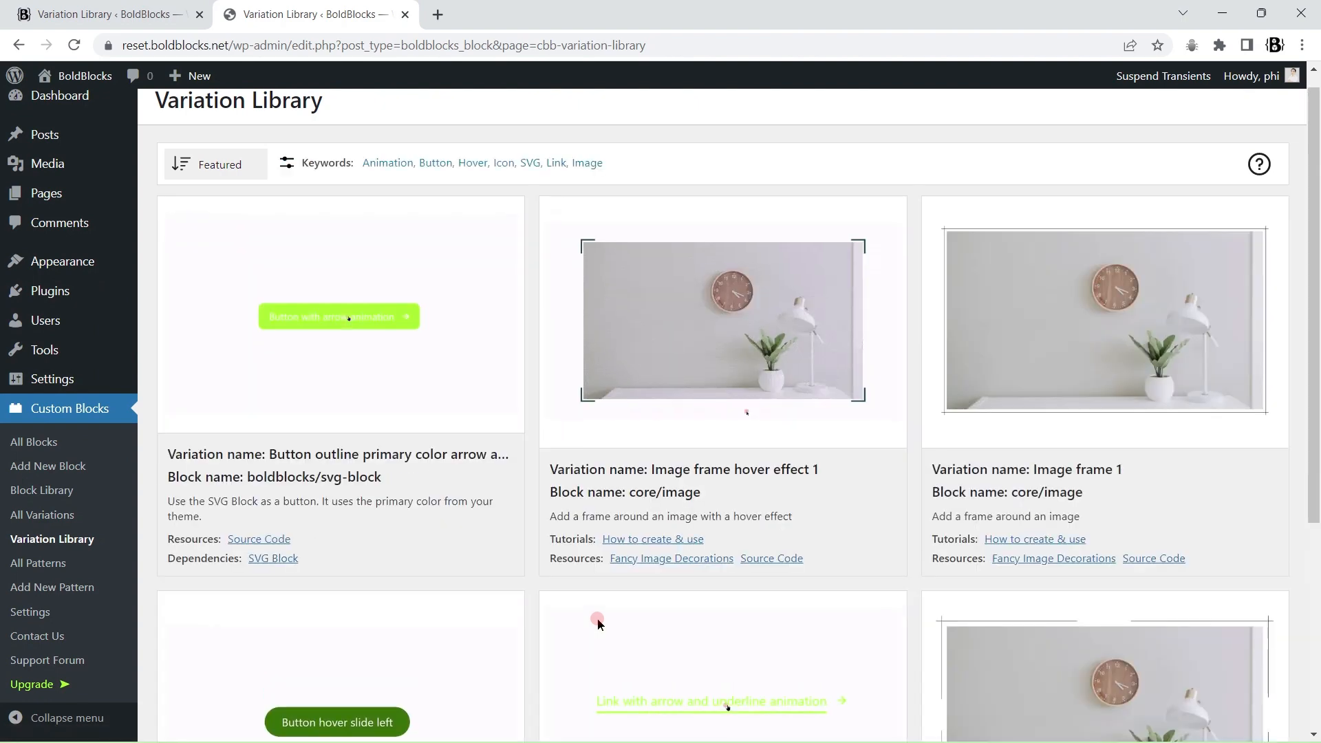
{"action": "scroll", "coordinate": [803, 546], "scroll_direction": "down", "scroll_amount": 5}
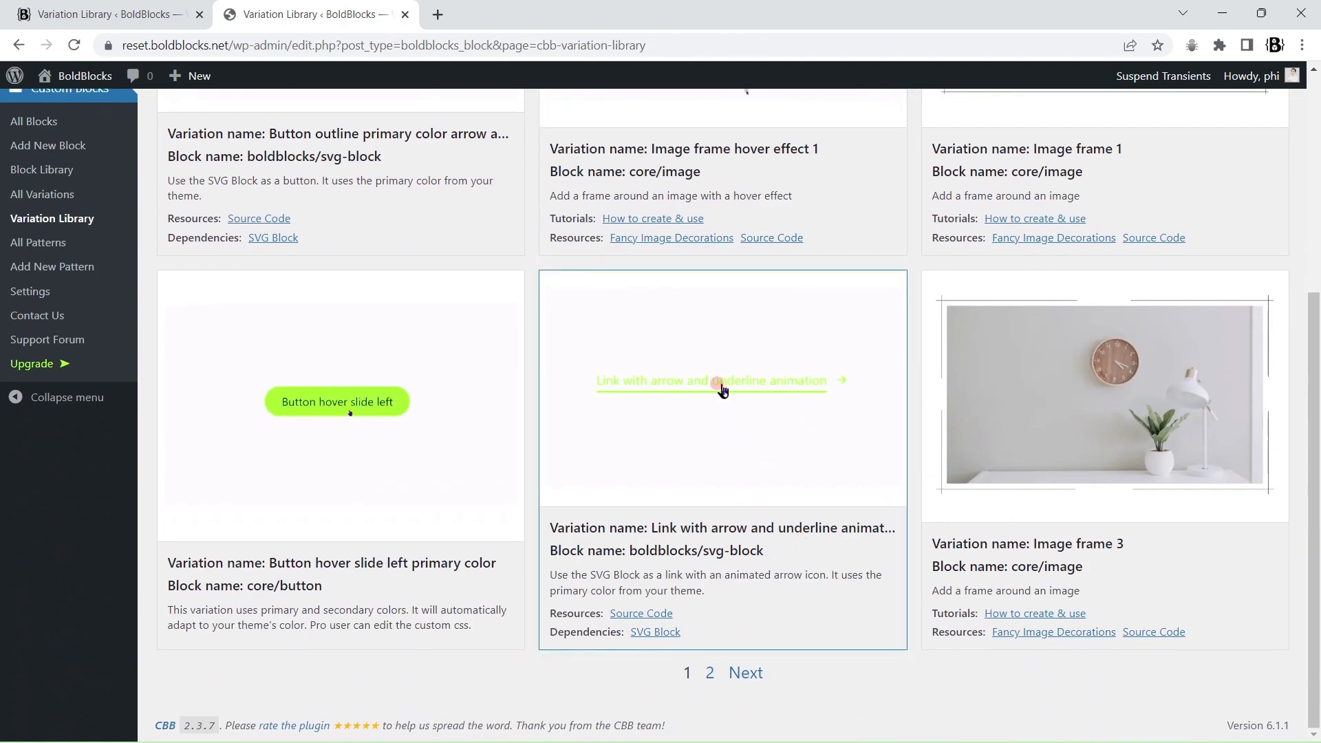
{"action": "scroll", "coordinate": [722, 389], "scroll_direction": "up", "scroll_amount": 1}
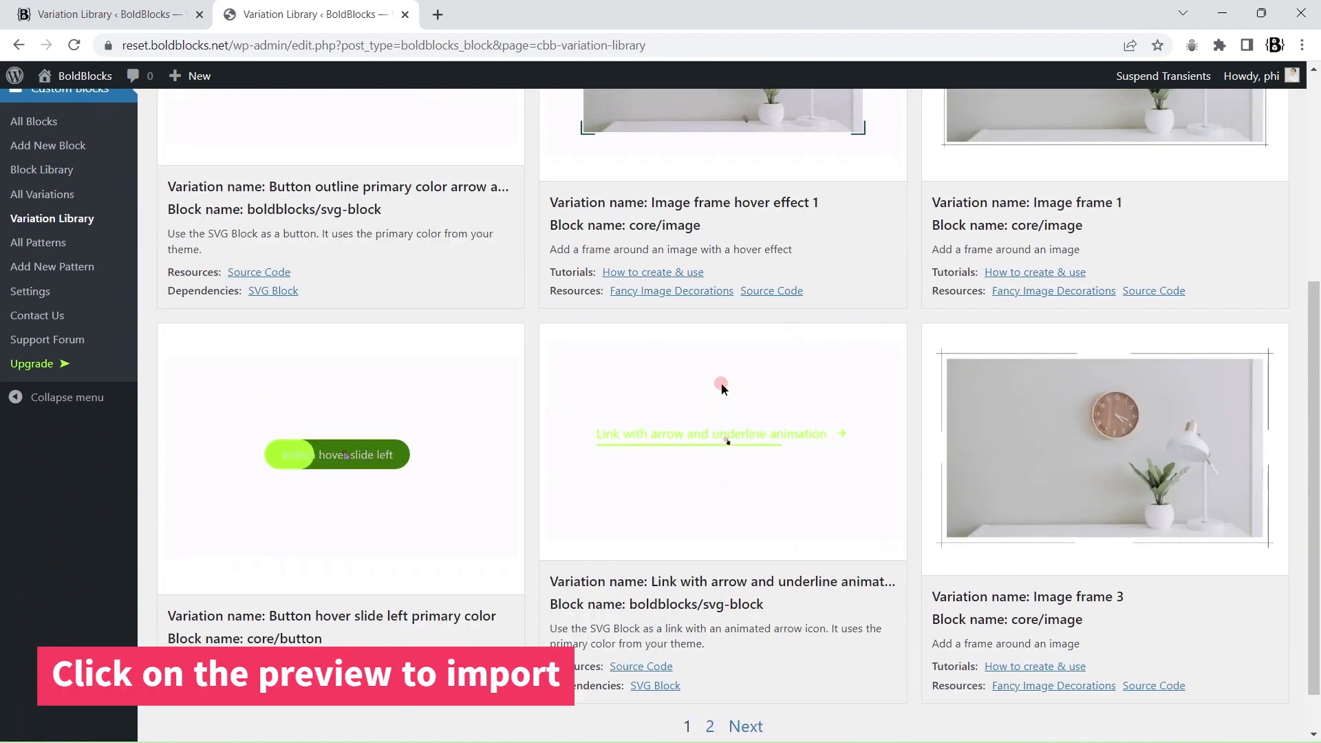
{"action": "left_click", "coordinate": [722, 389]}
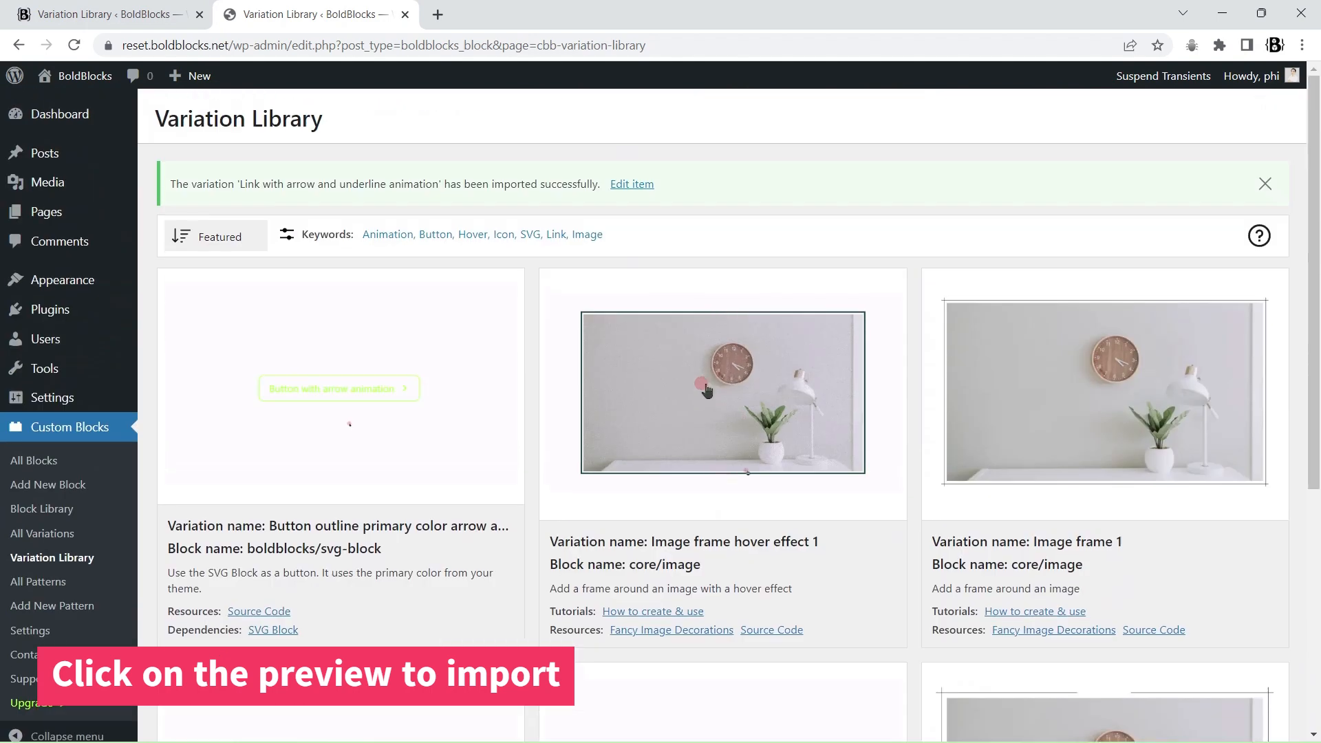
- Open the imported "Link with arrow and underline animation" variation for editing in a new browser tab
{"action": "right_click", "coordinate": [636, 187]}
{"action": "left_click", "coordinate": [685, 205]}
{"action": "left_click", "coordinate": [481, 10]}
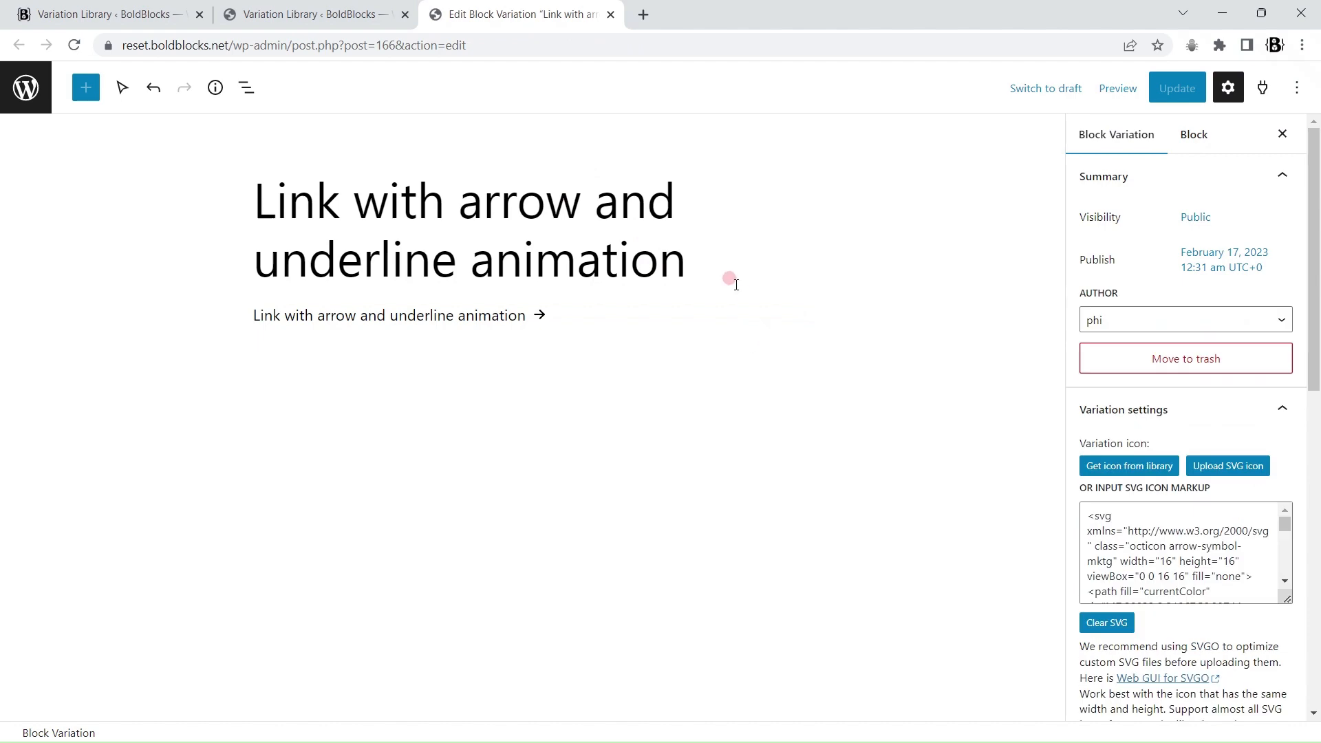
- Examine the variation's icon preview, description and Manage custom style settings
{"action": "scroll", "coordinate": [1315, 323], "scroll_direction": "down", "scroll_amount": 3}
{"action": "scroll", "coordinate": [1315, 324], "scroll_direction": "down", "scroll_amount": 7}
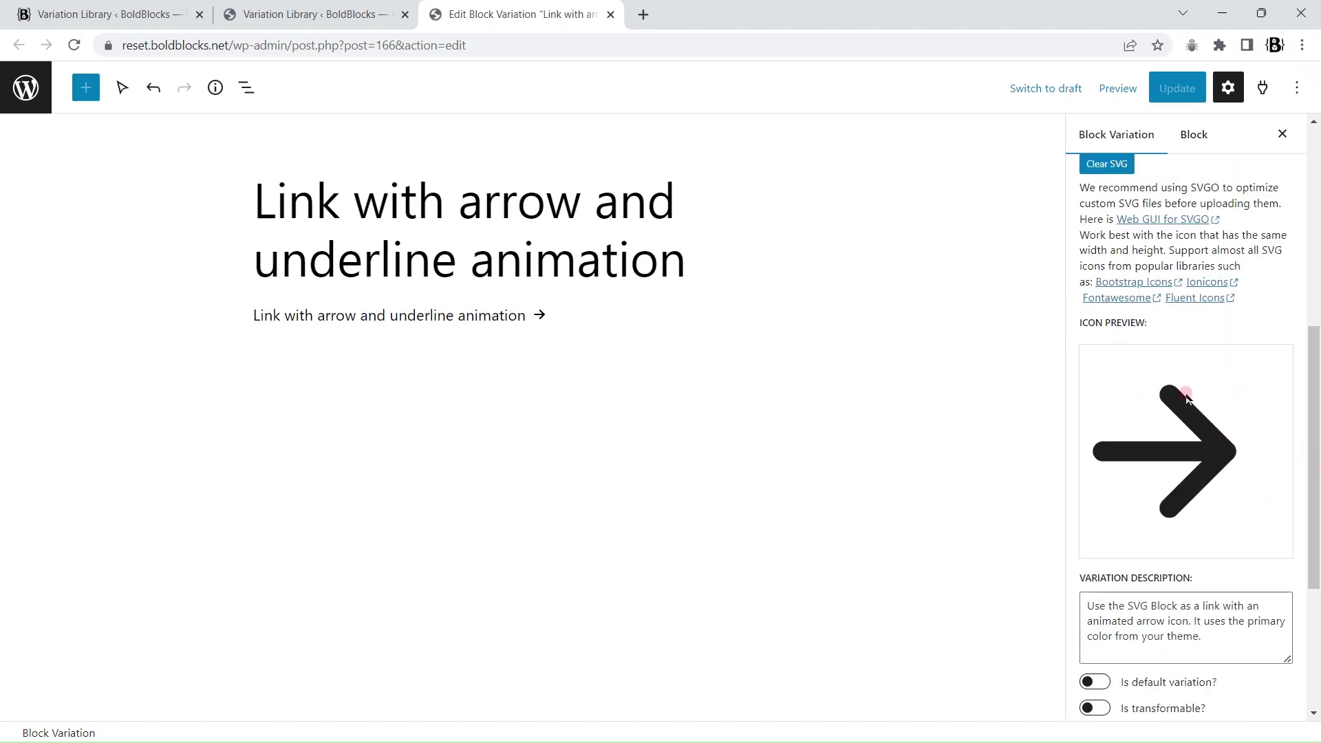
{"action": "left_click_drag", "start_coordinate": [1227, 389], "coordinate": [1070, 342]}
{"action": "left_click", "coordinate": [1207, 353]}
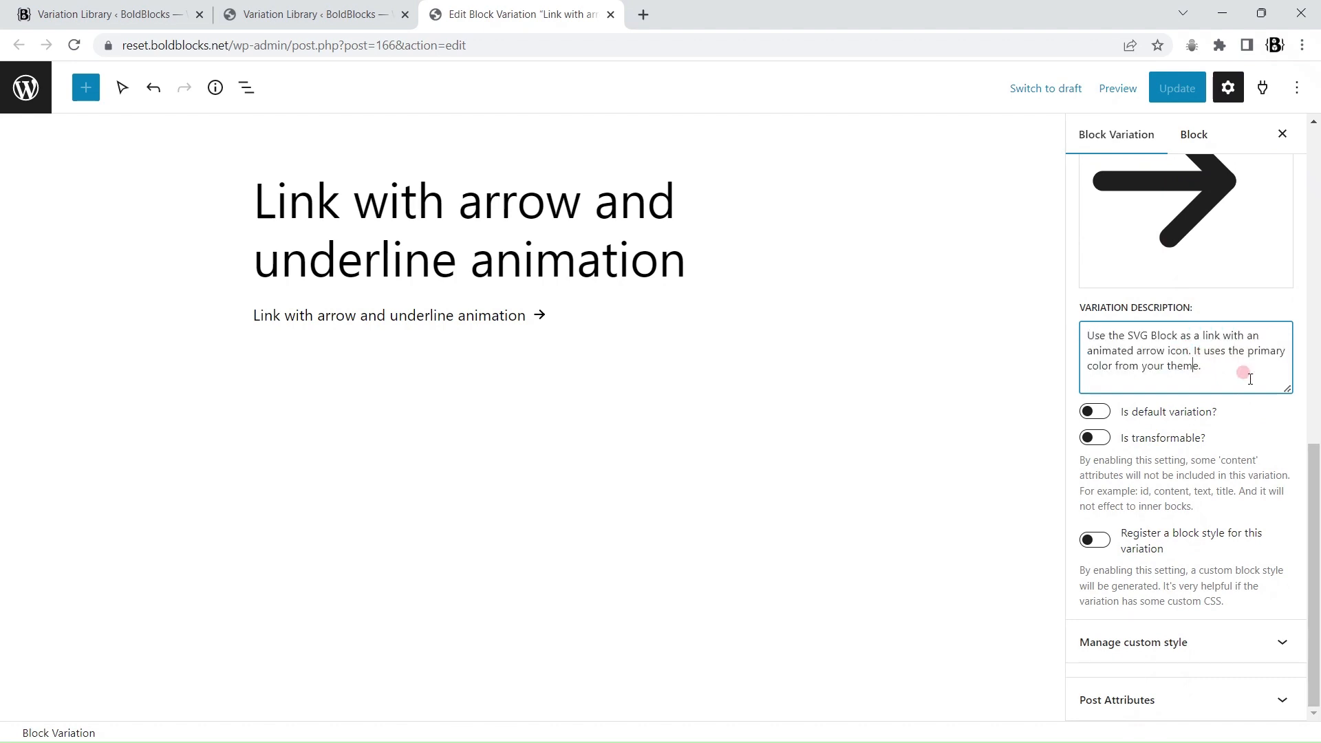
{"action": "left_click", "coordinate": [1282, 646]}
{"action": "left_click_drag", "start_coordinate": [1148, 642], "coordinate": [1086, 622]}
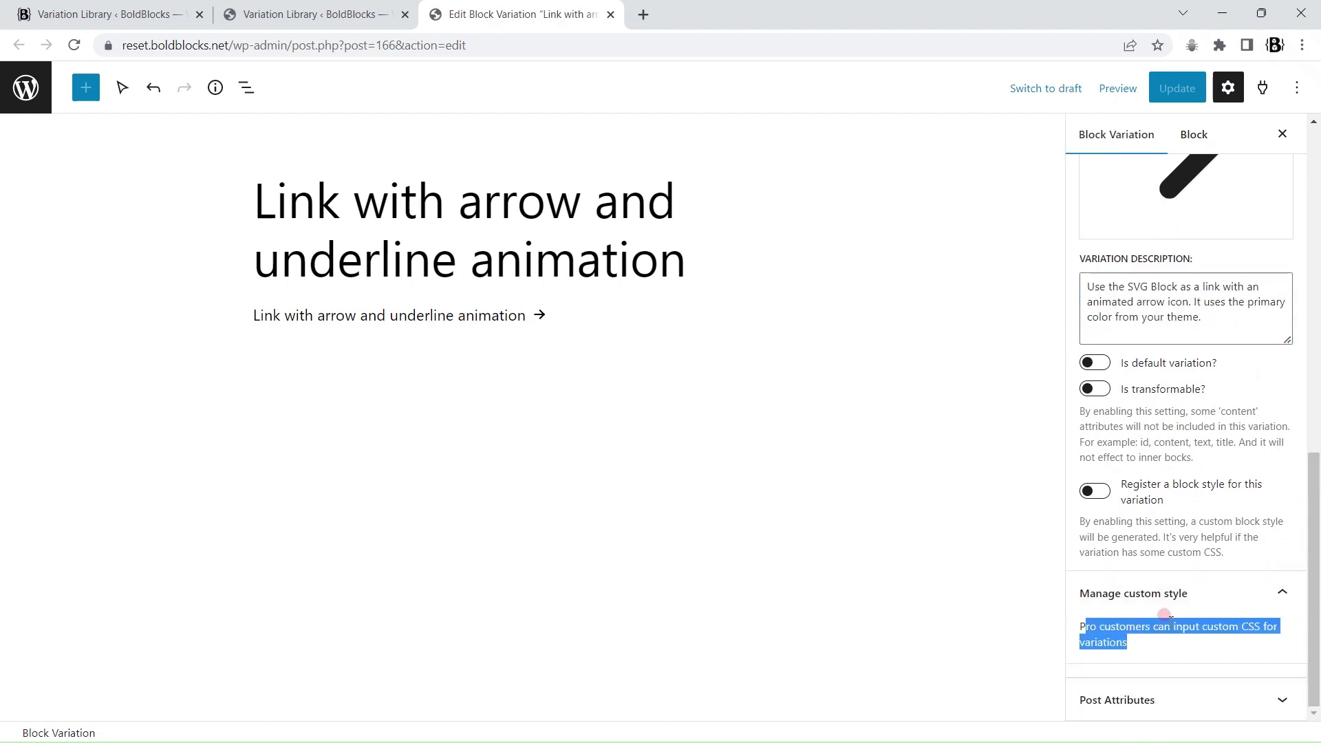
{"action": "left_click", "coordinate": [1187, 634]}
- Switch to the pro.boldblocks.net Variation Library and import the "Link with arrow and underline animation" variation there
{"action": "left_click", "coordinate": [90, 14]}
{"action": "scroll", "coordinate": [778, 475], "scroll_direction": "down", "scroll_amount": 5}
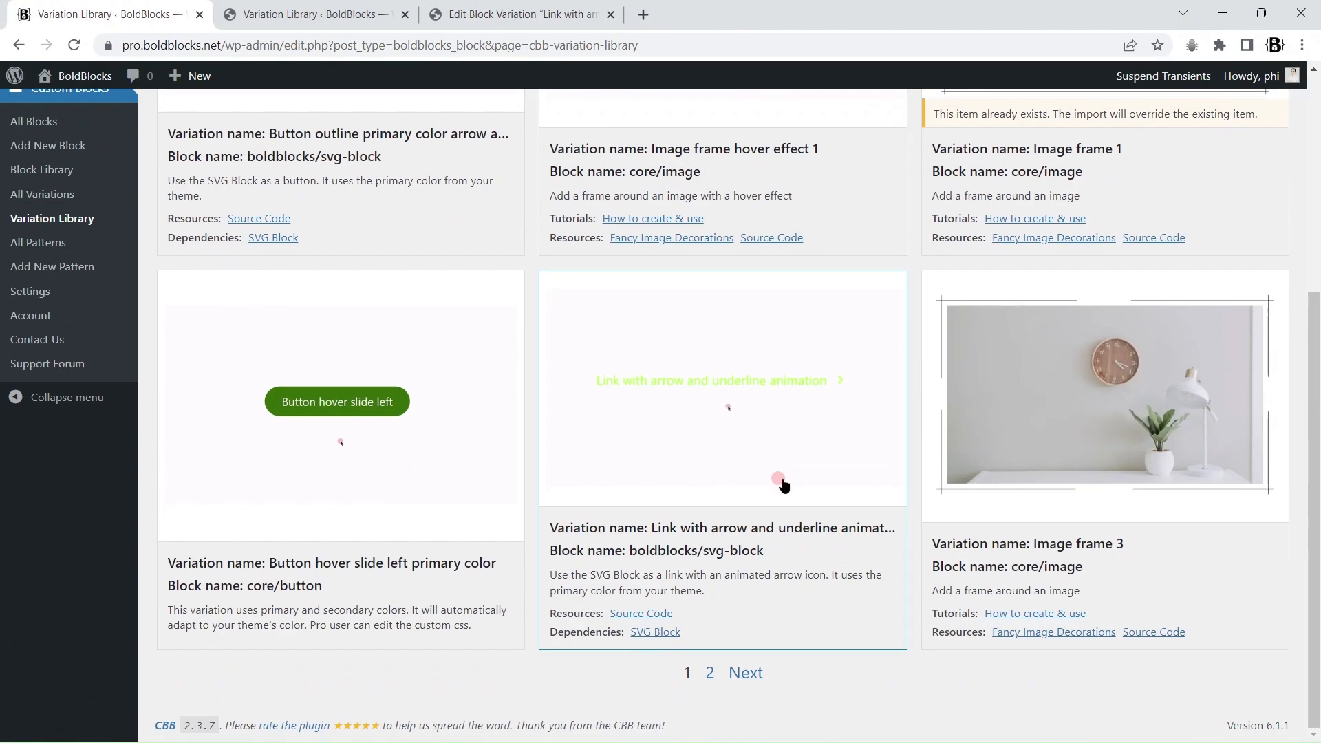
{"action": "left_click", "coordinate": [696, 390]}
{"action": "scroll", "coordinate": [697, 389], "scroll_direction": "up", "scroll_amount": 5}
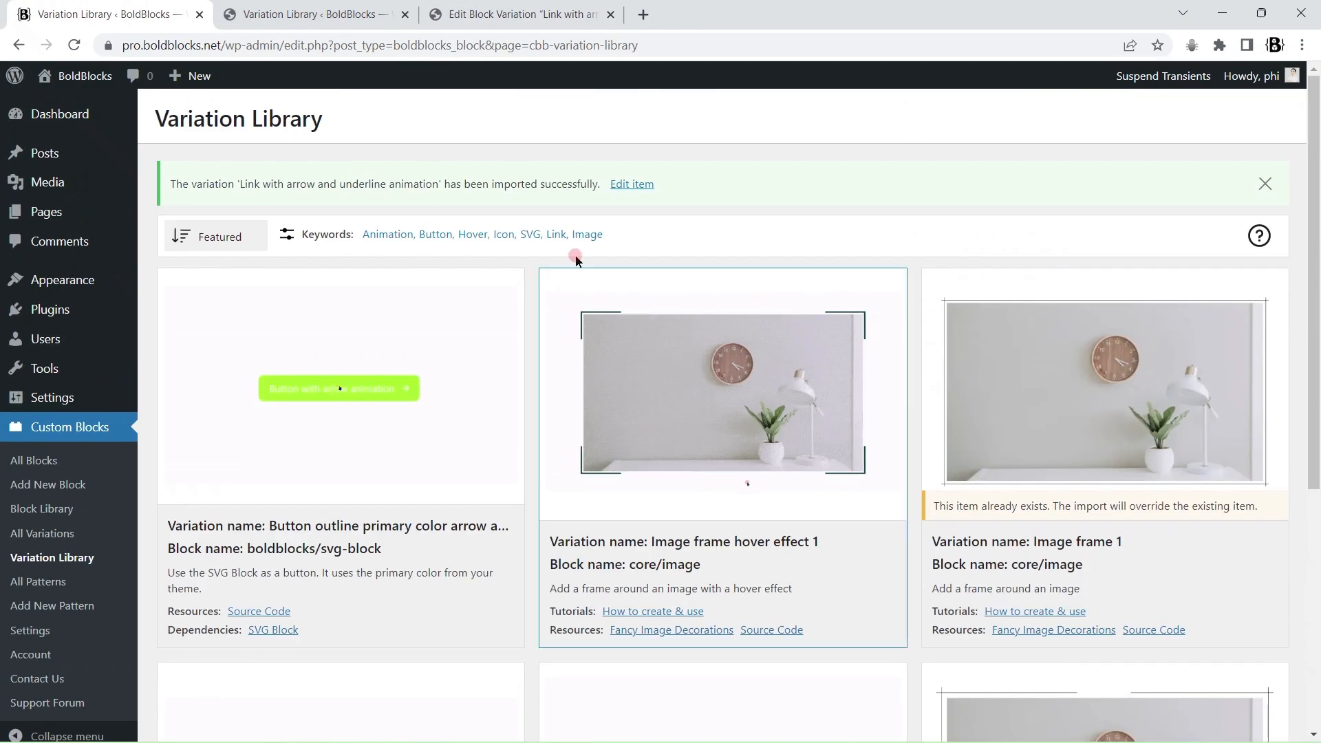
- Open the variation imported on the Pro site for editing and show its custom CSS under Manage custom style
{"action": "left_click", "coordinate": [621, 184]}
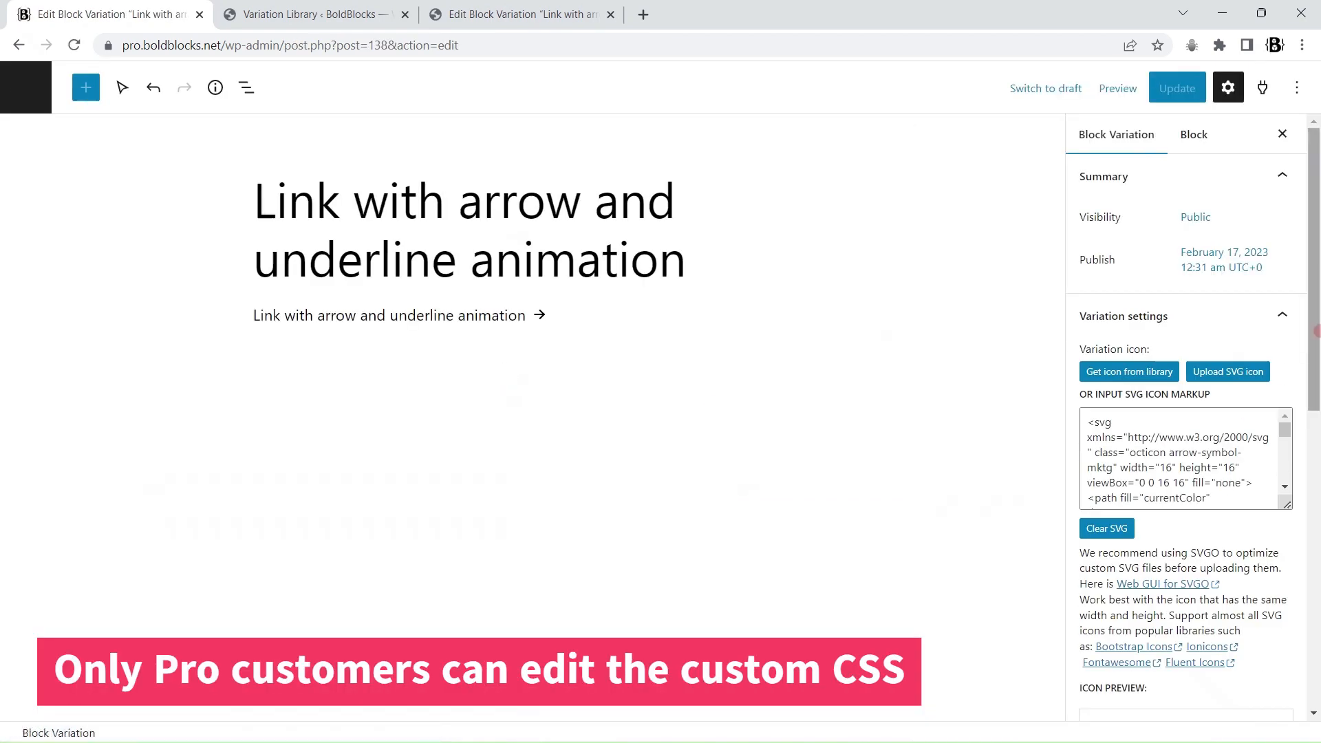
{"action": "scroll", "coordinate": [1266, 606], "scroll_direction": "down", "scroll_amount": 5}
{"action": "left_click", "coordinate": [1279, 636]}
{"action": "scroll", "coordinate": [1266, 585], "scroll_direction": "down", "scroll_amount": 4}
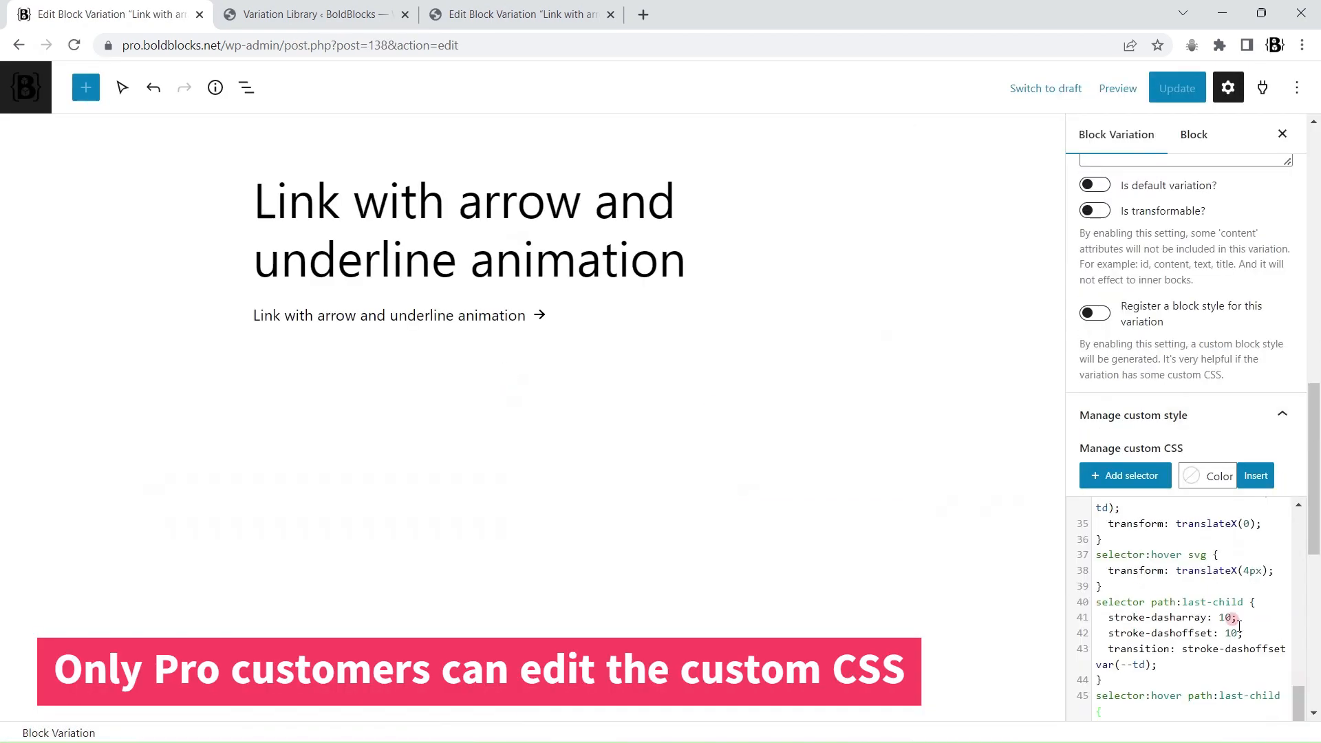
{"action": "left_click", "coordinate": [1176, 601]}
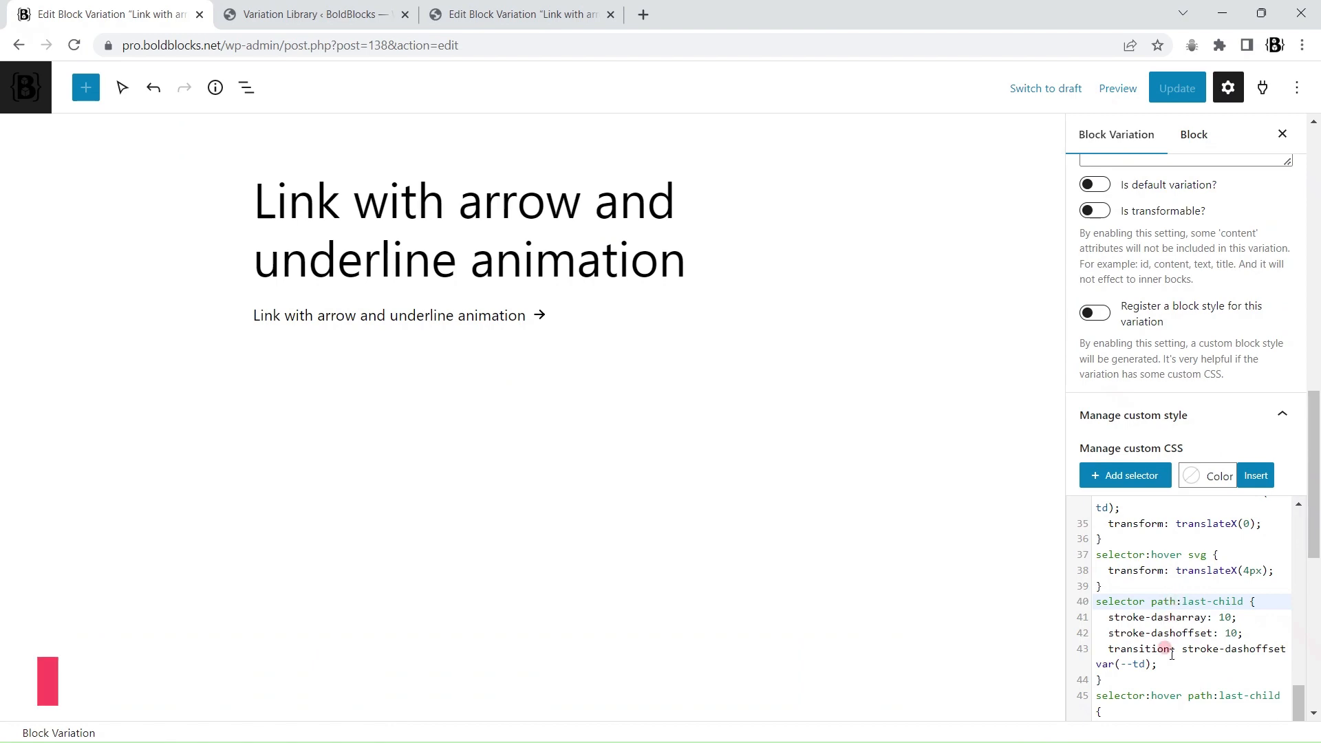
- Show the custom CSS editor in fullscreen and examine the --ac colour and --td transition-duration variables
{"action": "key", "text": "F11"}
{"action": "scroll", "coordinate": [202, 277], "scroll_direction": "up", "scroll_amount": 2}
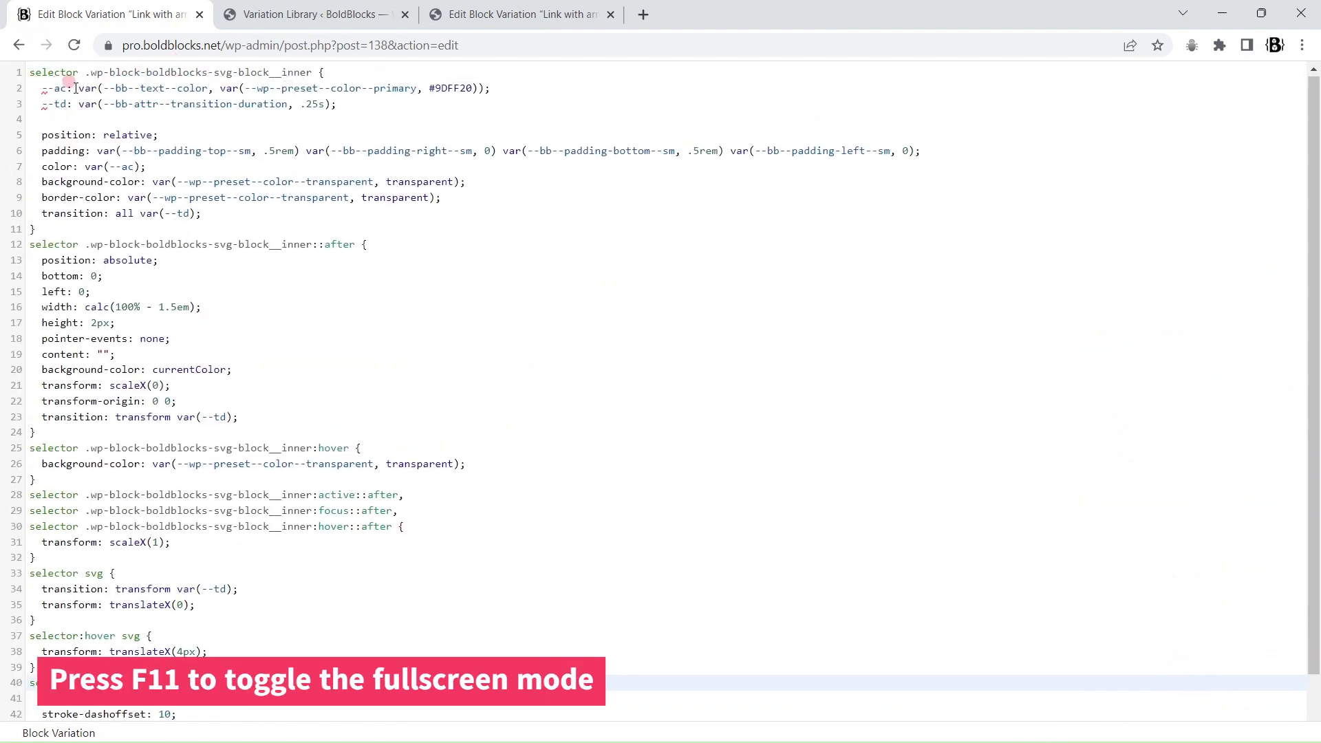
{"action": "double_click", "coordinate": [186, 93]}
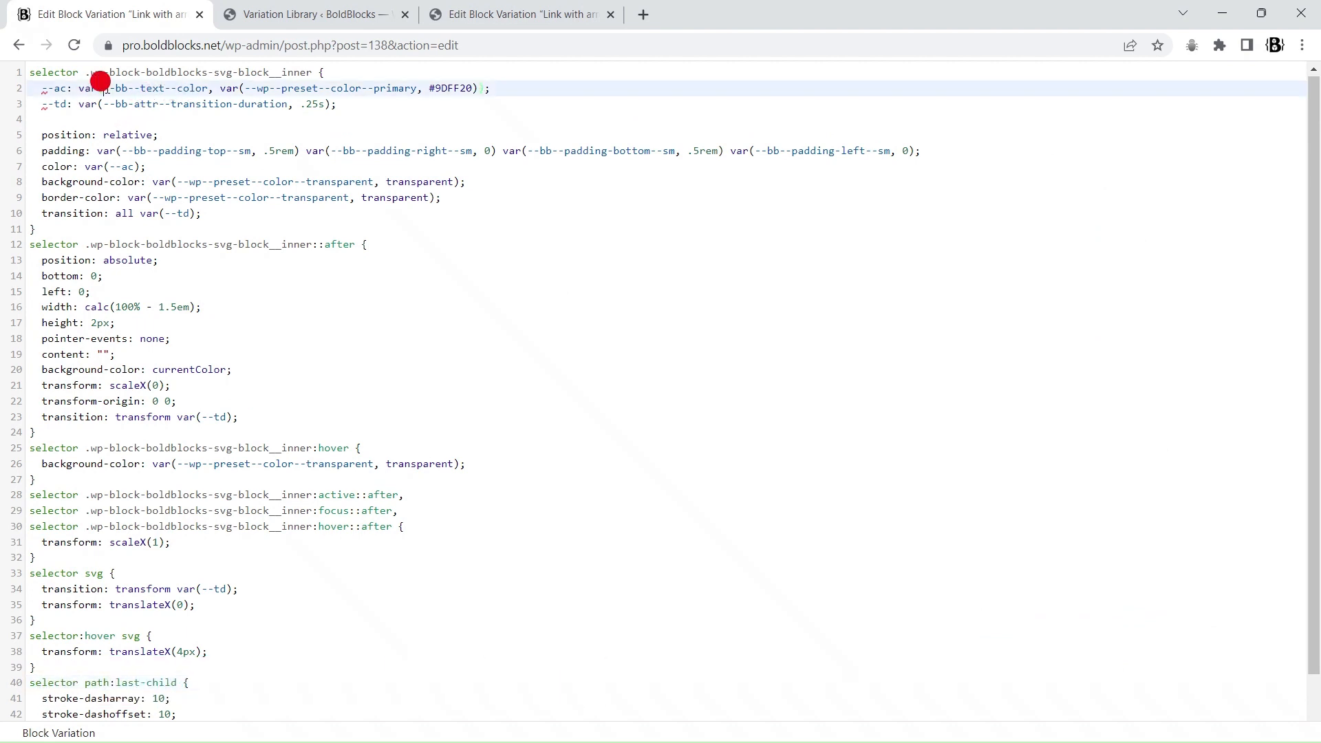
{"action": "left_click_drag", "start_coordinate": [107, 108], "coordinate": [288, 110]}
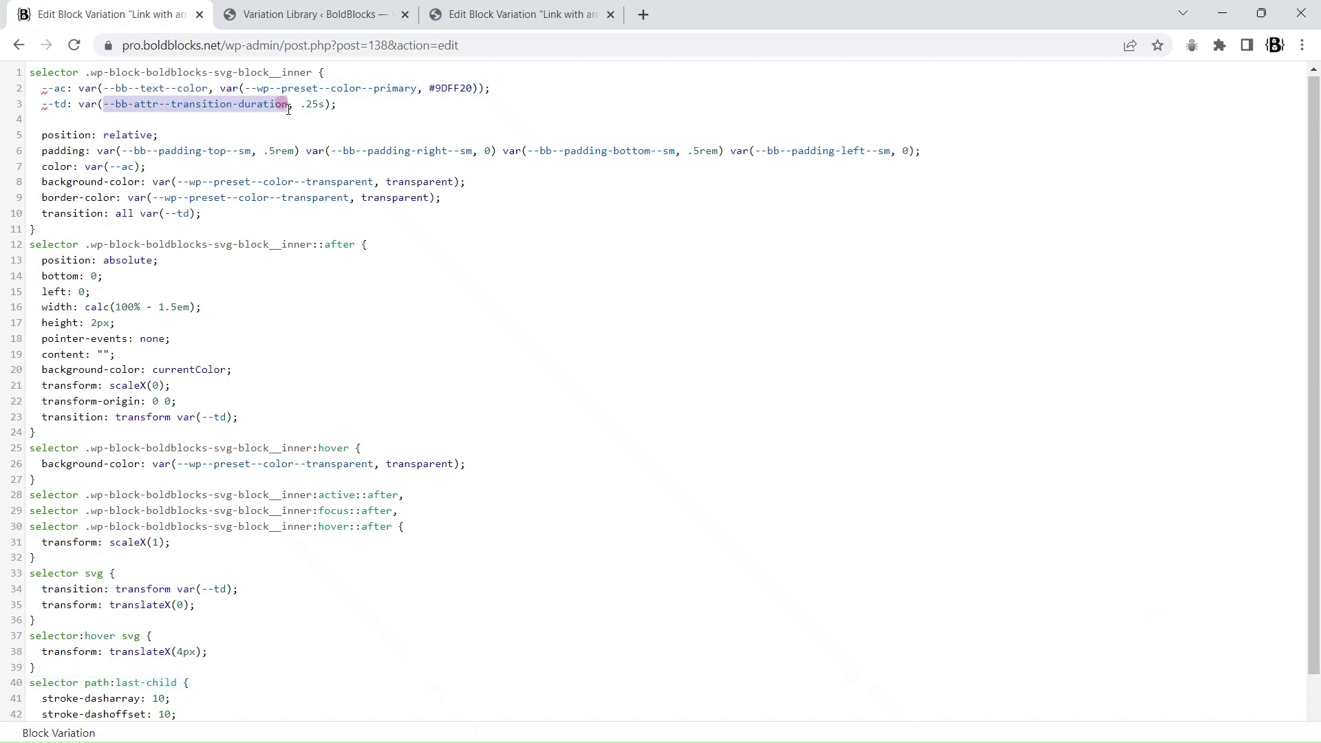
{"action": "left_click", "coordinate": [289, 184]}
{"action": "scroll", "coordinate": [138, 344], "scroll_direction": "down", "scroll_amount": 1}
{"action": "scroll", "coordinate": [145, 365], "scroll_direction": "up", "scroll_amount": 1}
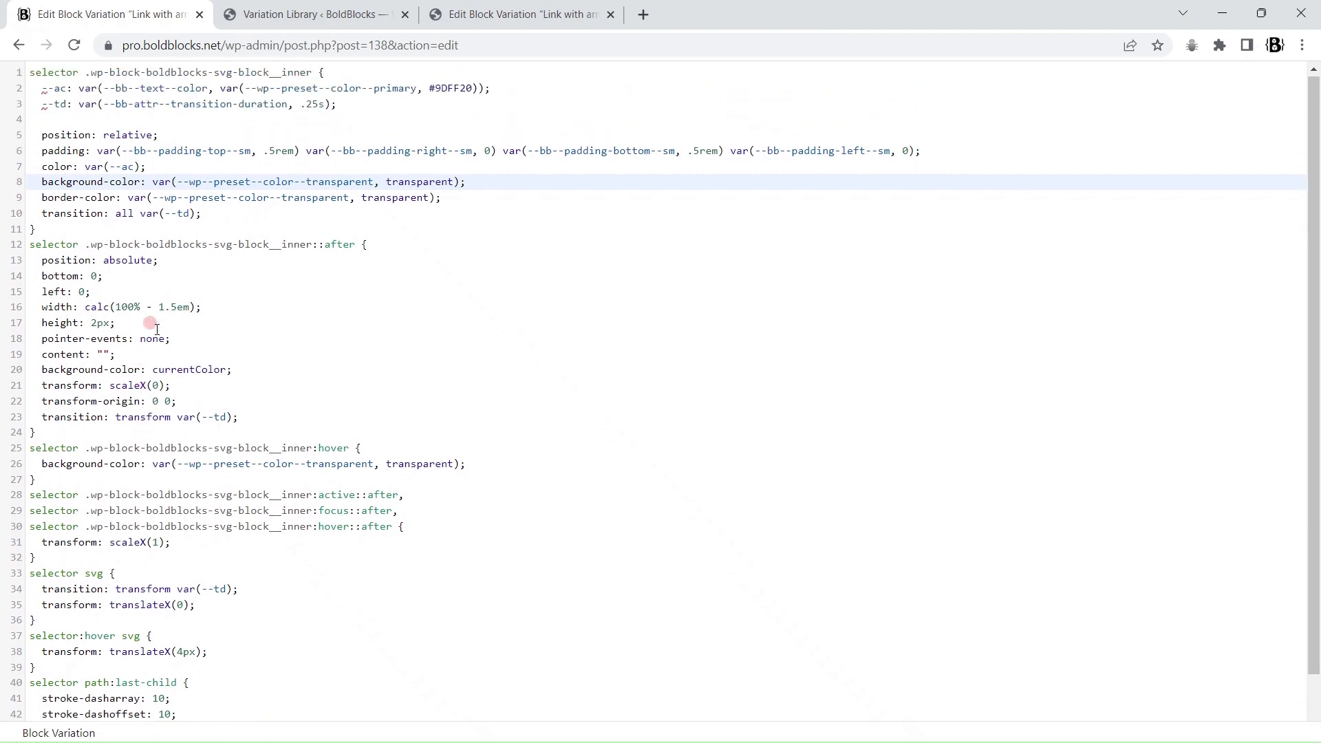
- Open the GitHub Gist source code of the link variation from the reset.boldblocks.net Variation Library and examine its CSS
{"action": "left_click", "coordinate": [234, 16]}
{"action": "scroll", "coordinate": [669, 496], "scroll_direction": "down", "scroll_amount": 5}
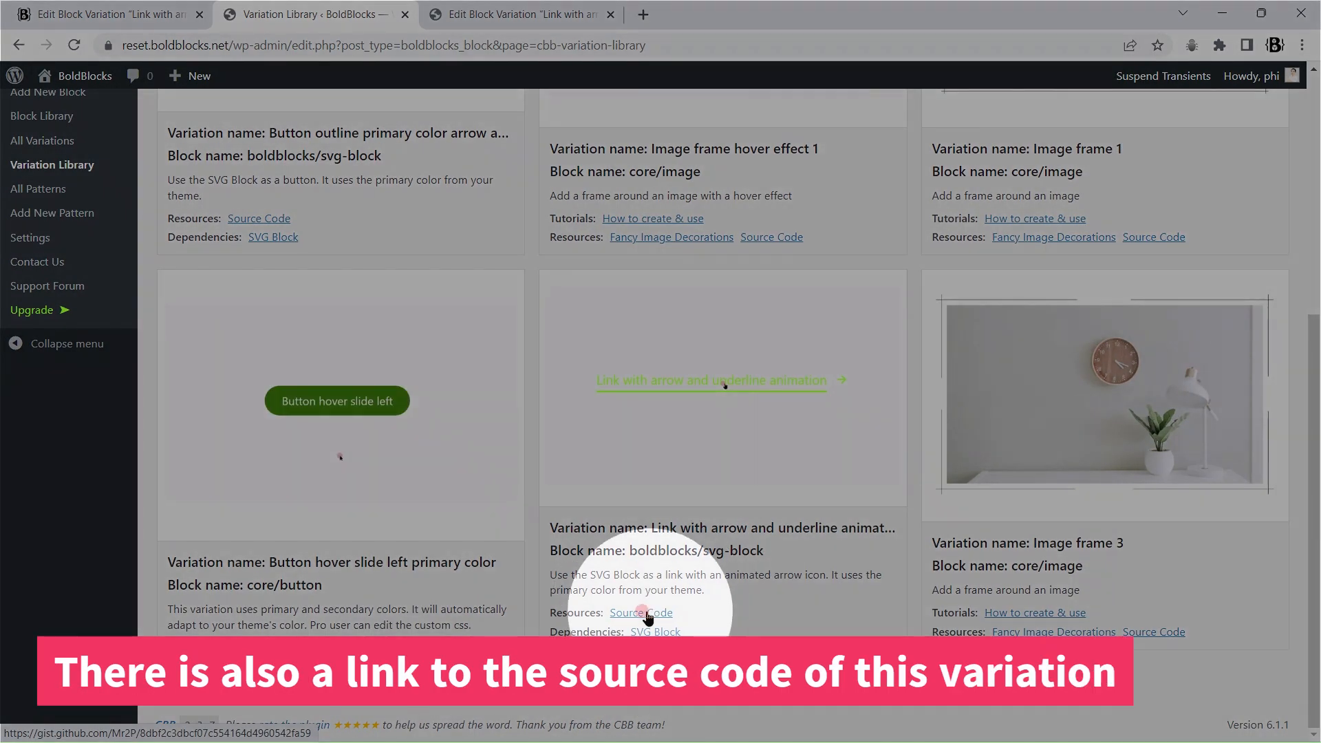
{"action": "left_click", "coordinate": [647, 613]}
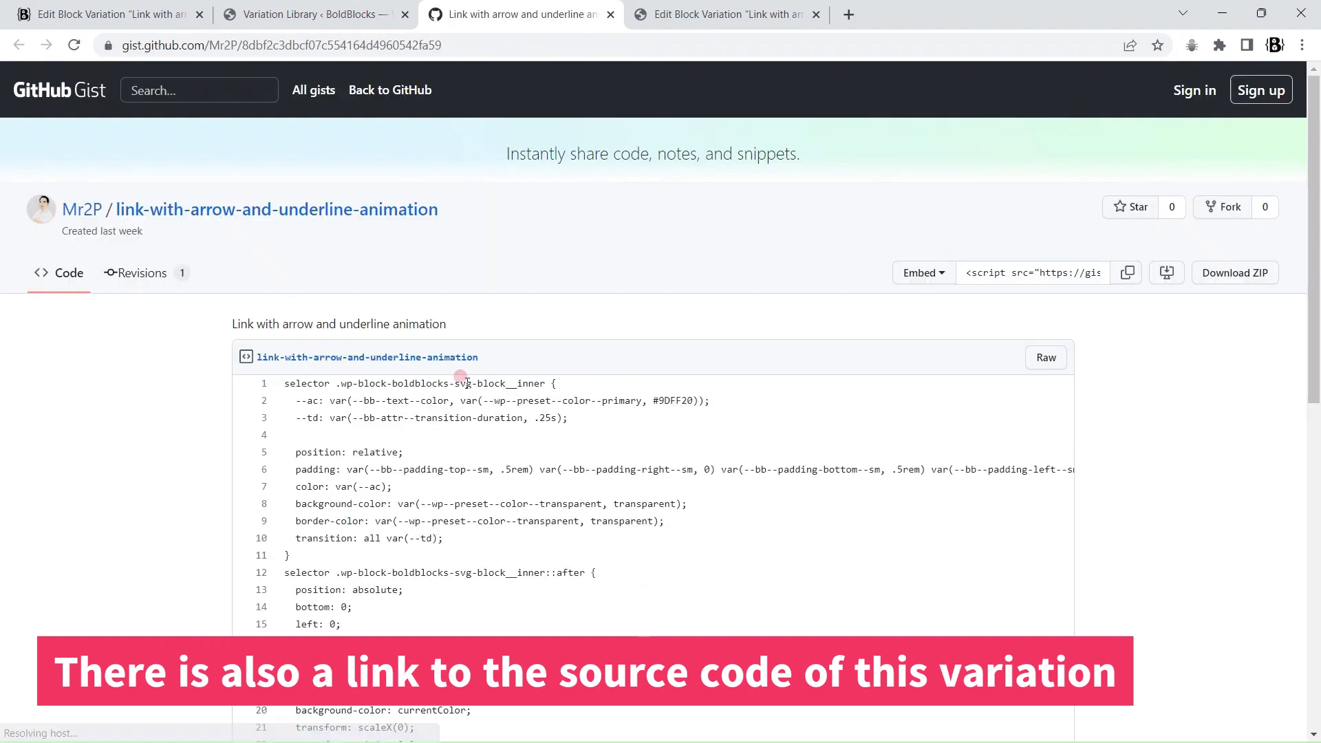
{"action": "scroll", "coordinate": [466, 382], "scroll_direction": "down", "scroll_amount": 3}
{"action": "left_click_drag", "start_coordinate": [287, 167], "coordinate": [658, 584]}
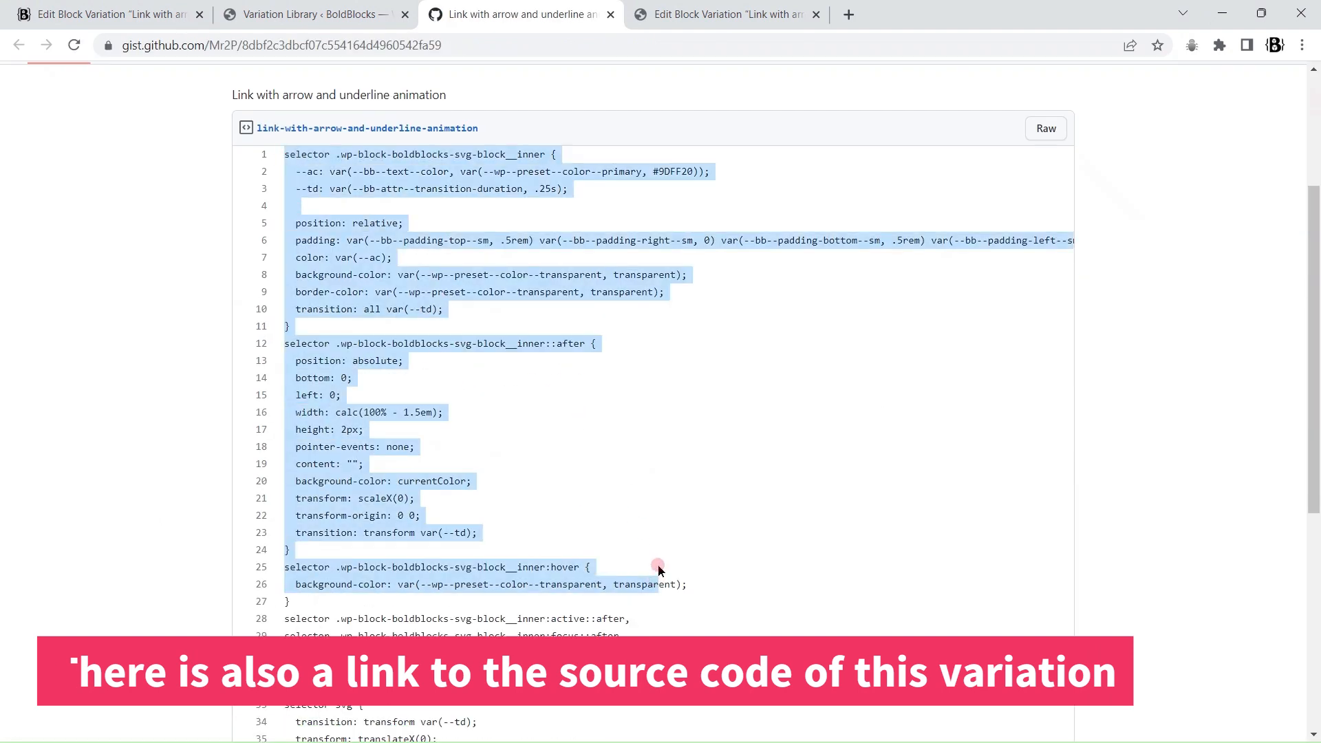
{"action": "scroll", "coordinate": [654, 554], "scroll_direction": "down", "scroll_amount": 5}
{"action": "scroll", "coordinate": [656, 555], "scroll_direction": "up", "scroll_amount": 6}
{"action": "scroll", "coordinate": [551, 481], "scroll_direction": "up", "scroll_amount": 3}
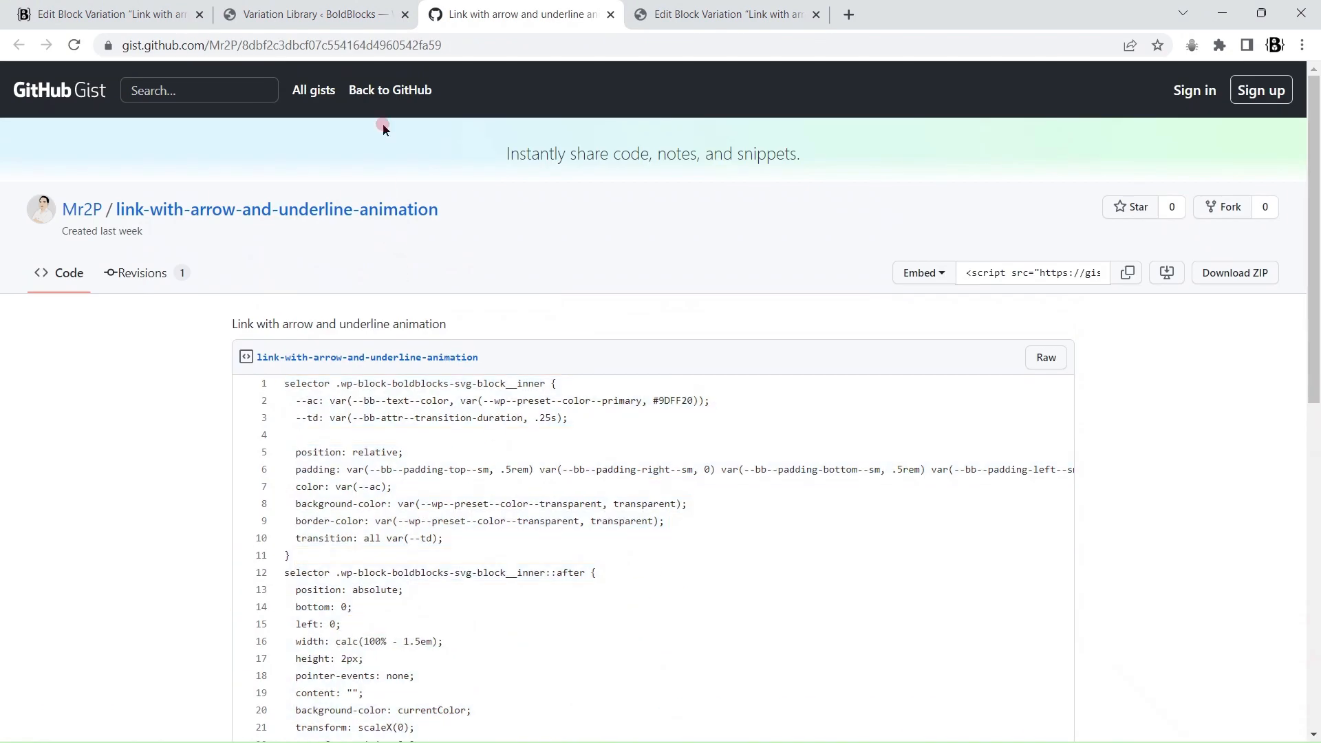
- Open the reset.boldblocks.net Pages list in a new browser tab and open Sample Page for editing
{"action": "left_click", "coordinate": [288, 15]}
{"action": "scroll", "coordinate": [41, 309], "scroll_direction": "up", "scroll_amount": 5}
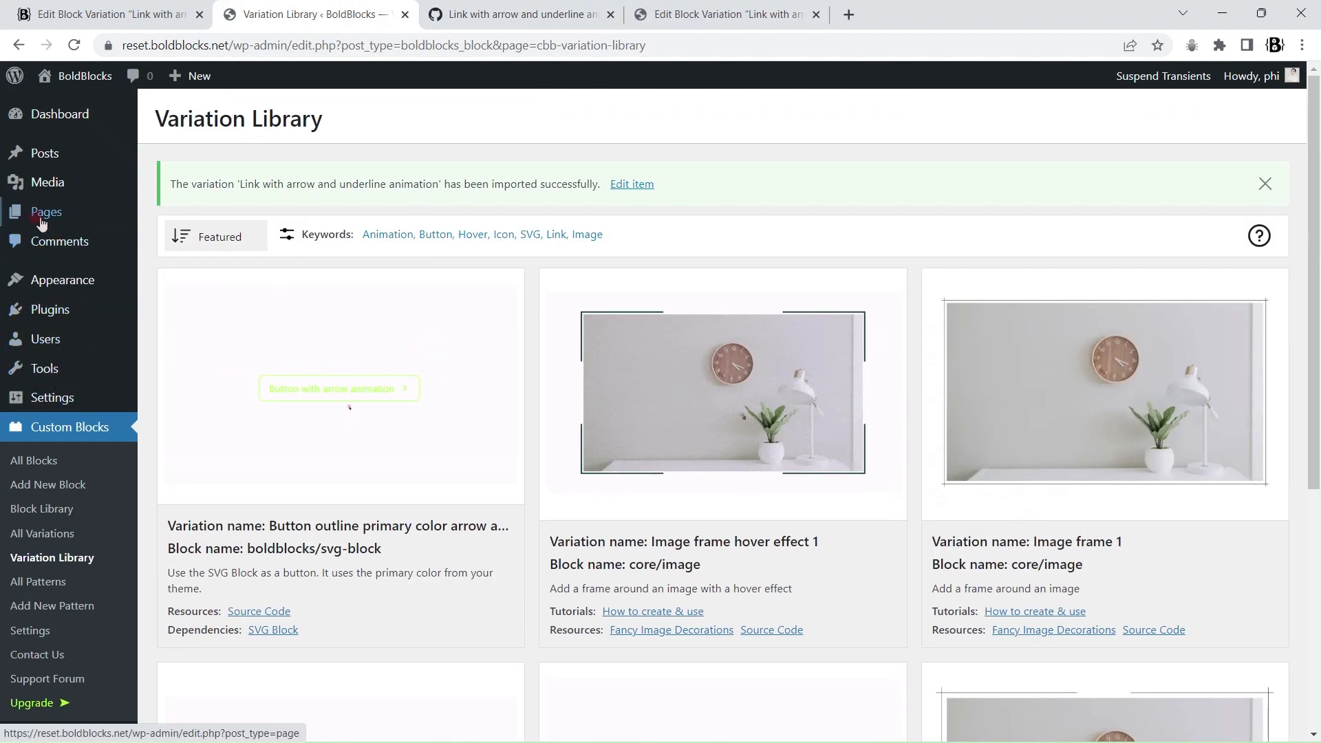
{"action": "right_click", "coordinate": [64, 211]}
{"action": "left_click", "coordinate": [96, 219]}
{"action": "left_click", "coordinate": [722, 14]}
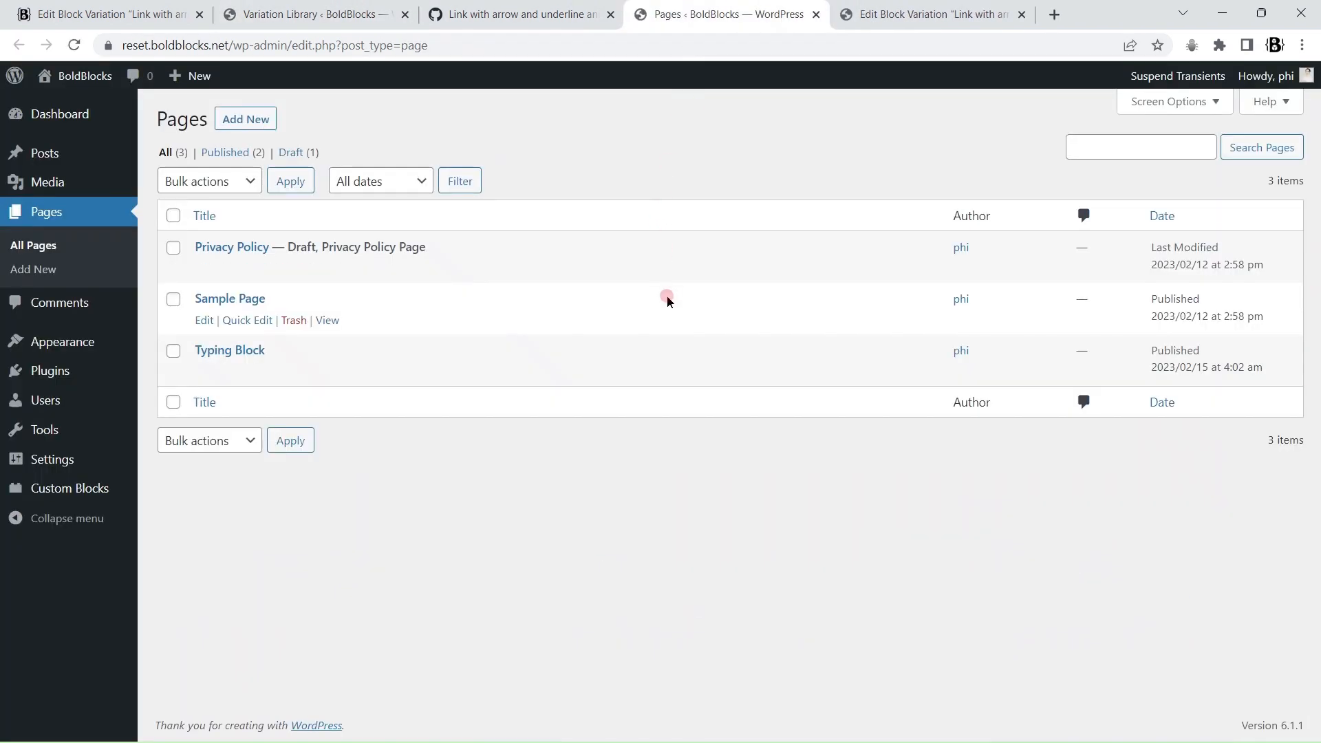
{"action": "left_click", "coordinate": [229, 299]}
{"action": "left_click", "coordinate": [240, 300]}
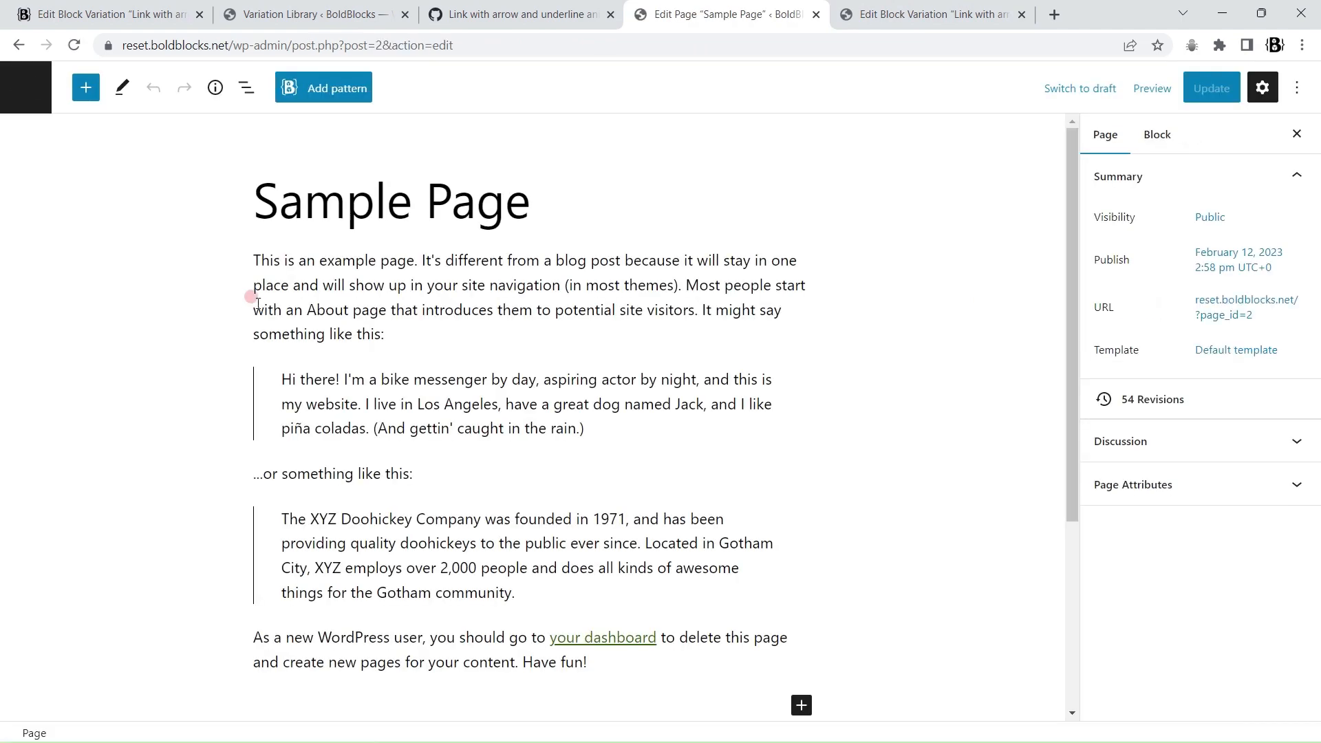
- Insert the "Link with arrow and underline animation" block in a new paragraph at the end of Sample Page
{"action": "scroll", "coordinate": [539, 522], "scroll_direction": "down", "scroll_amount": 4}
{"action": "left_click", "coordinate": [364, 423]}
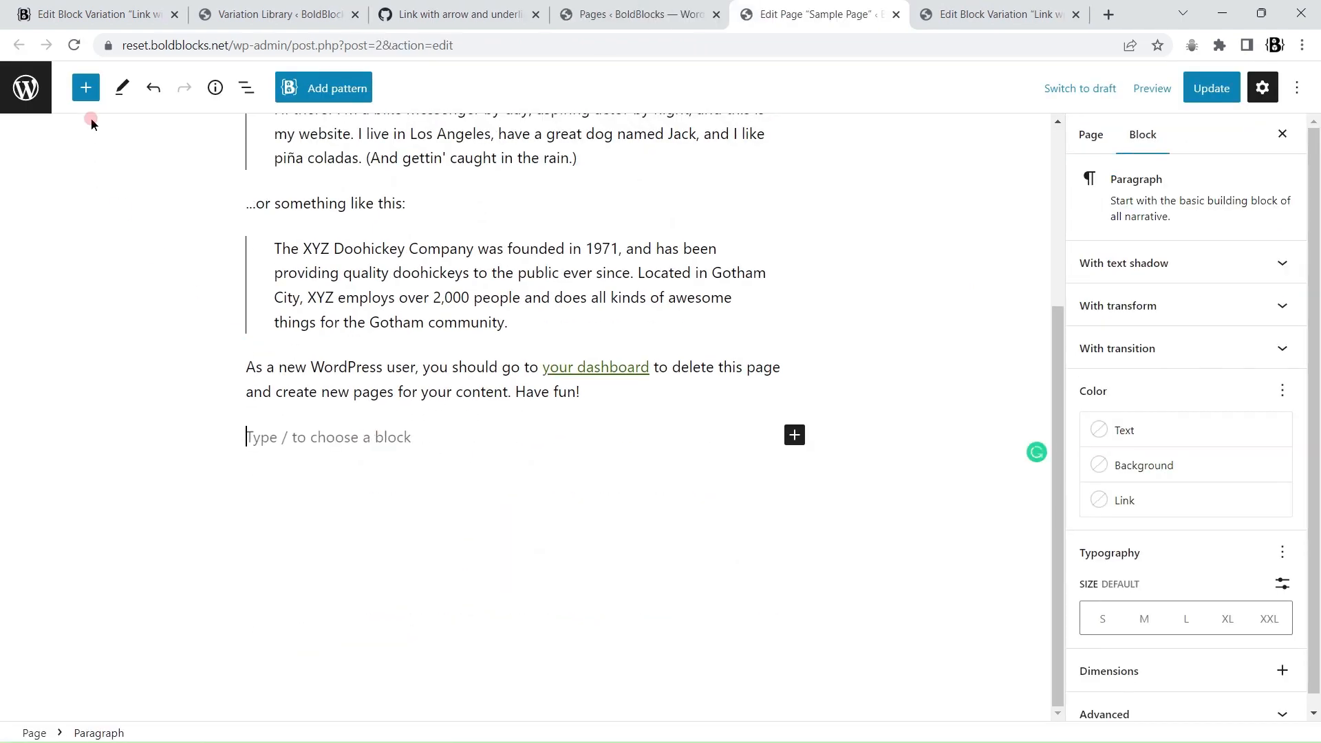
{"action": "left_click", "coordinate": [86, 89]}
{"action": "type", "text": "svg"}
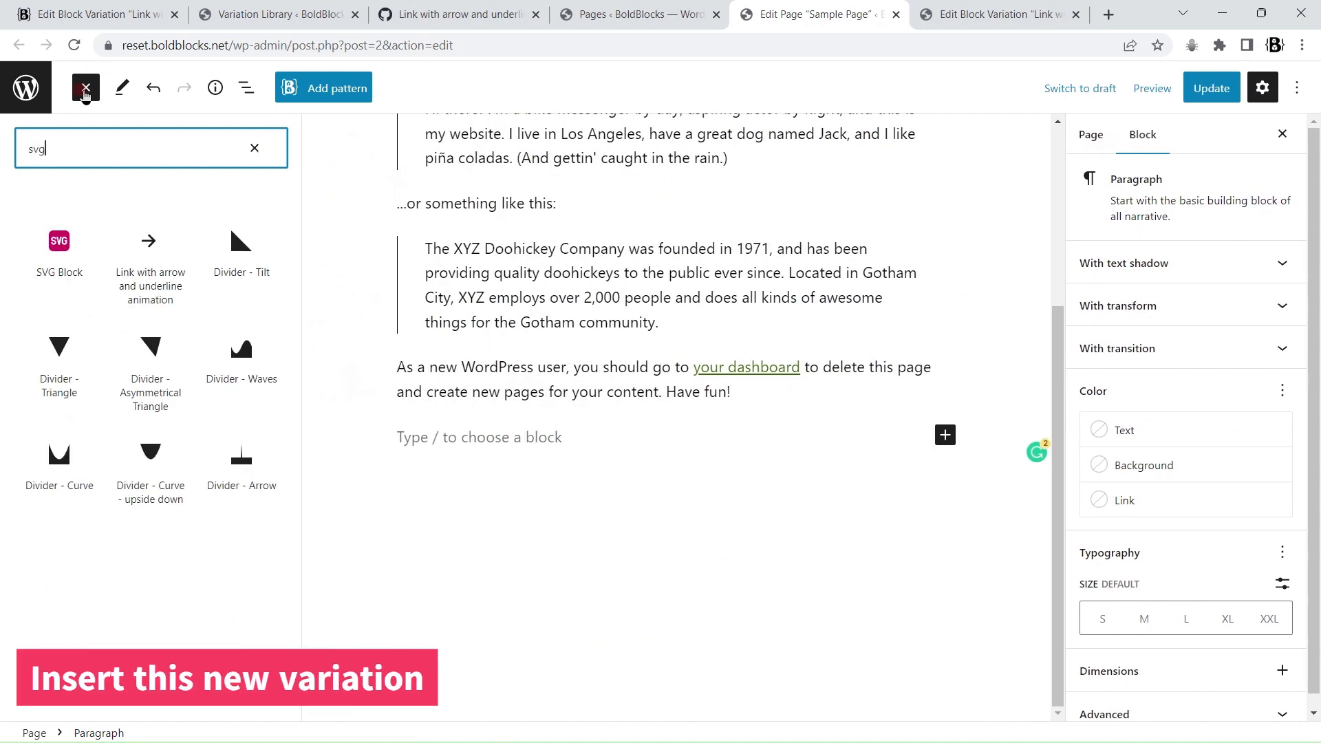
{"action": "left_click", "coordinate": [154, 276]}
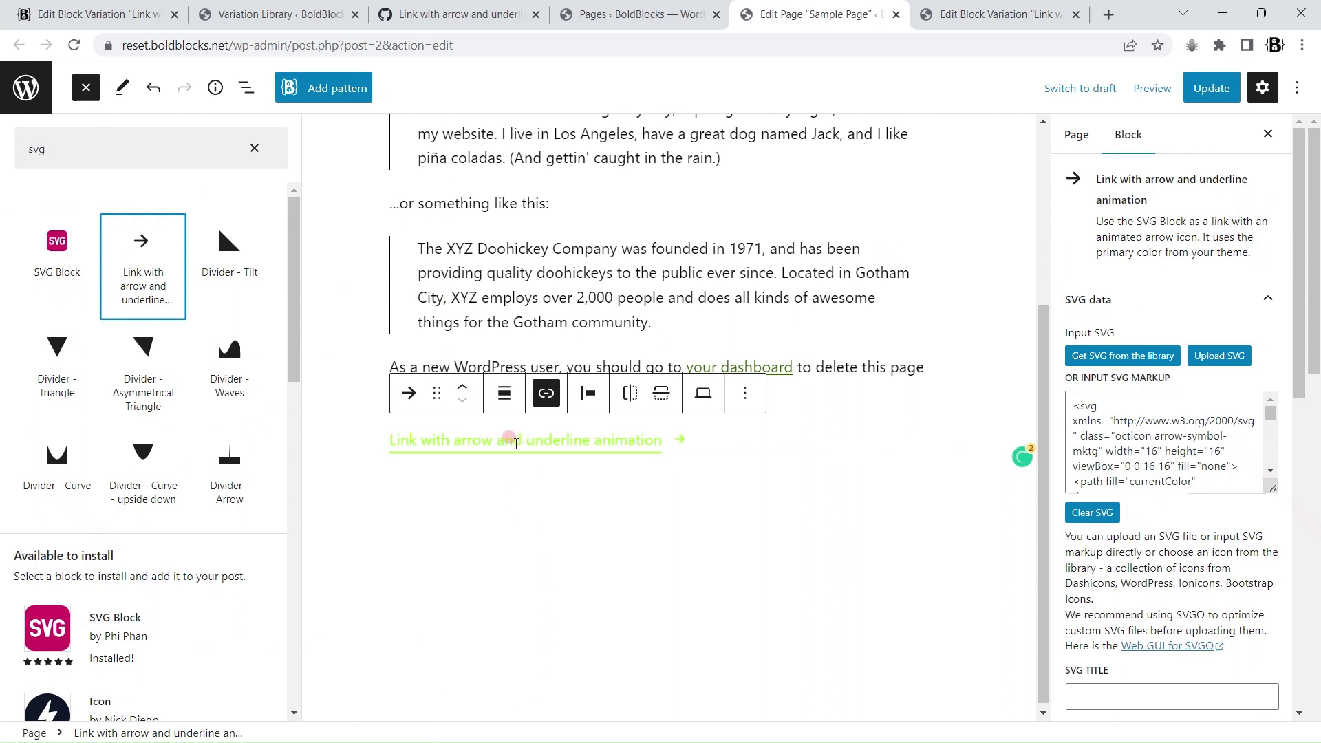
- Replace the inserted link block's text with "My button"
{"action": "left_click", "coordinate": [516, 443]}
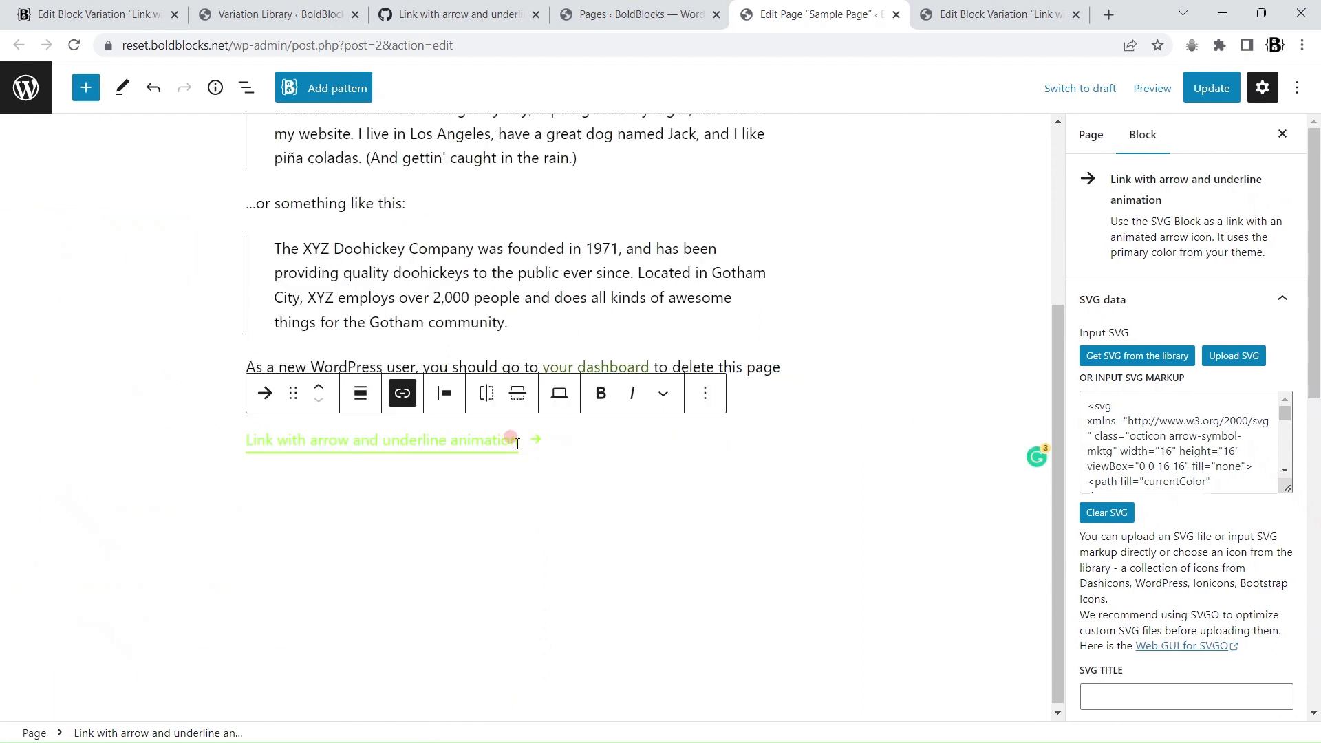
{"action": "triple_click", "coordinate": [517, 443]}
{"action": "type", "text": "My button"}
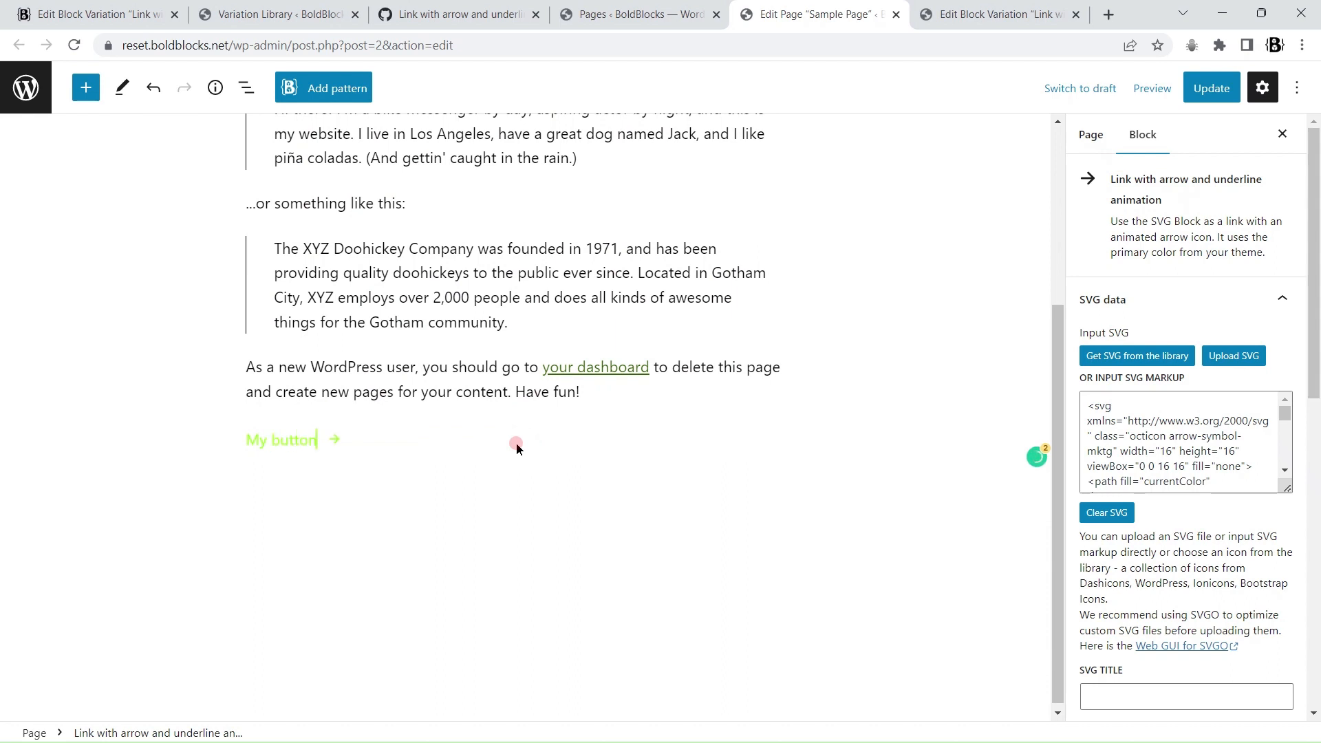
{"action": "left_click", "coordinate": [421, 559]}
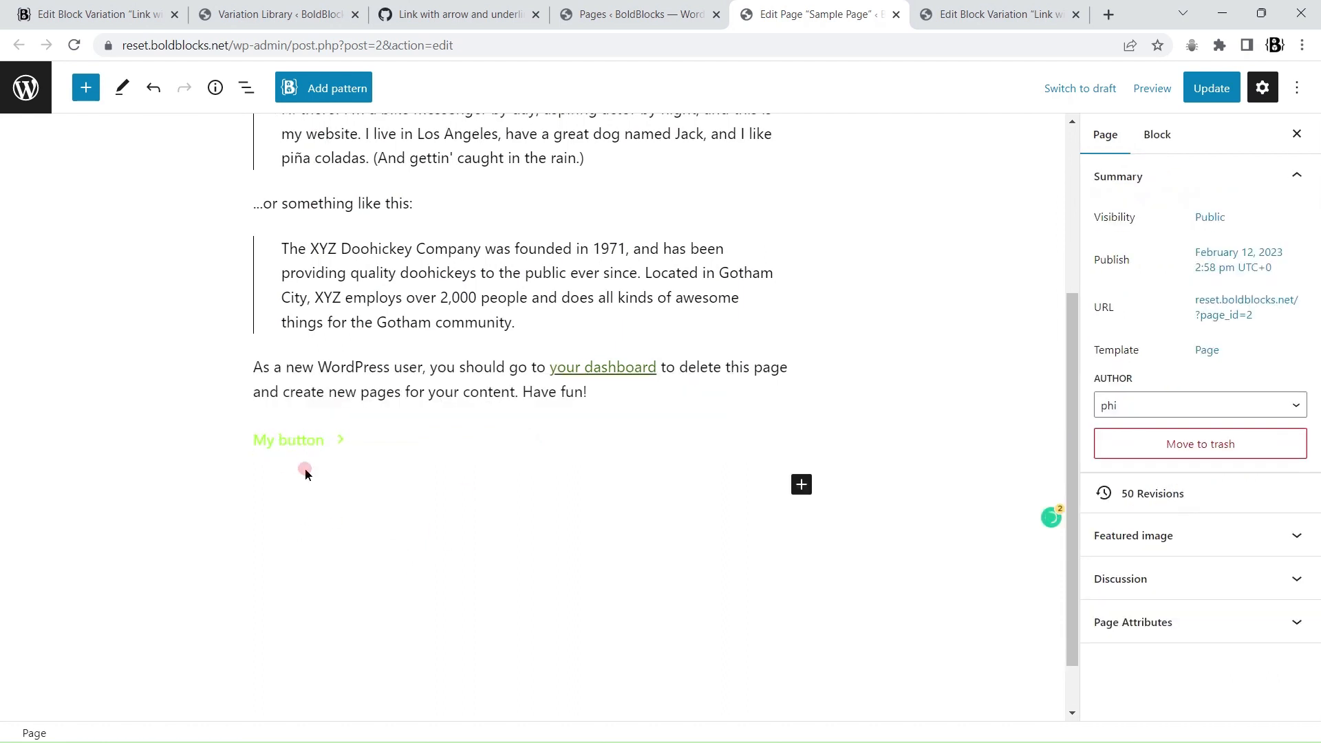
- Review the "My button" block's colour settings and check the --bb--text--color variable in the variation's GitHub Gist
{"action": "left_click", "coordinate": [290, 433]}
{"action": "scroll", "coordinate": [1261, 474], "scroll_direction": "down", "scroll_amount": 10}
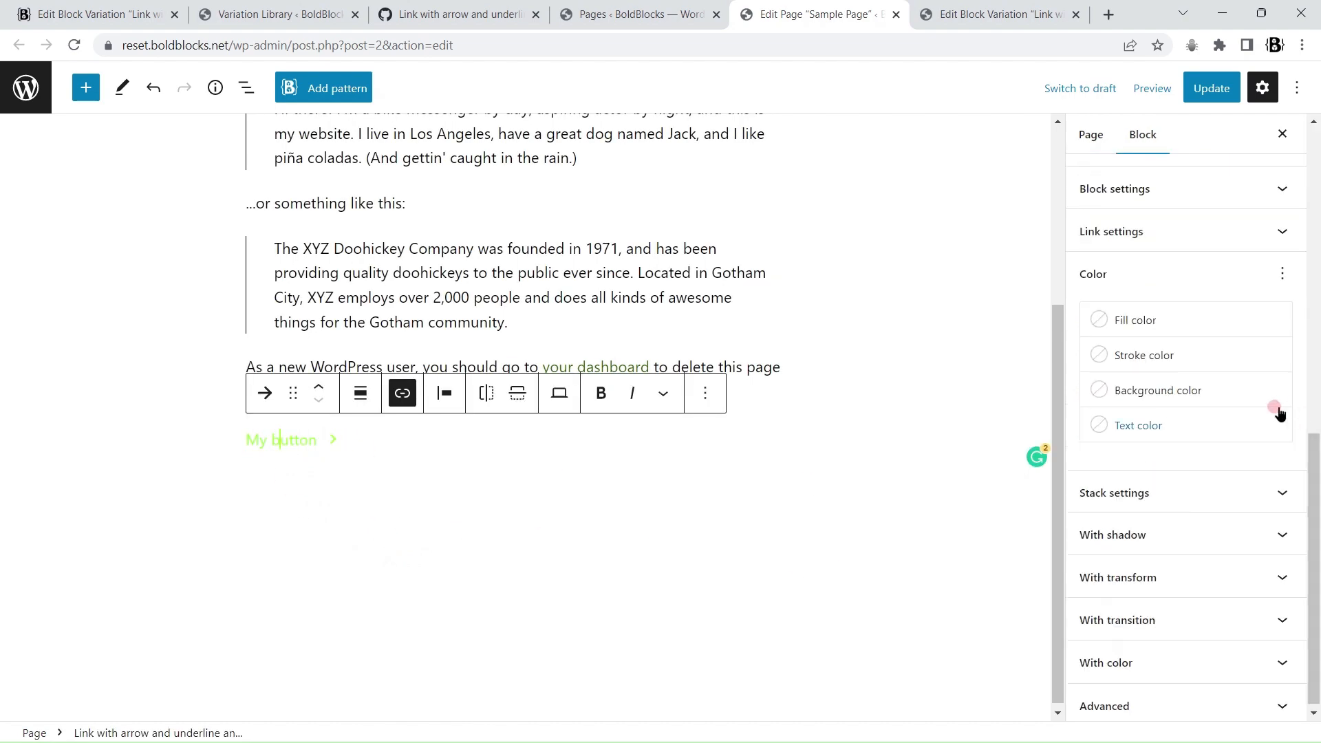
{"action": "left_click", "coordinate": [454, 15]}
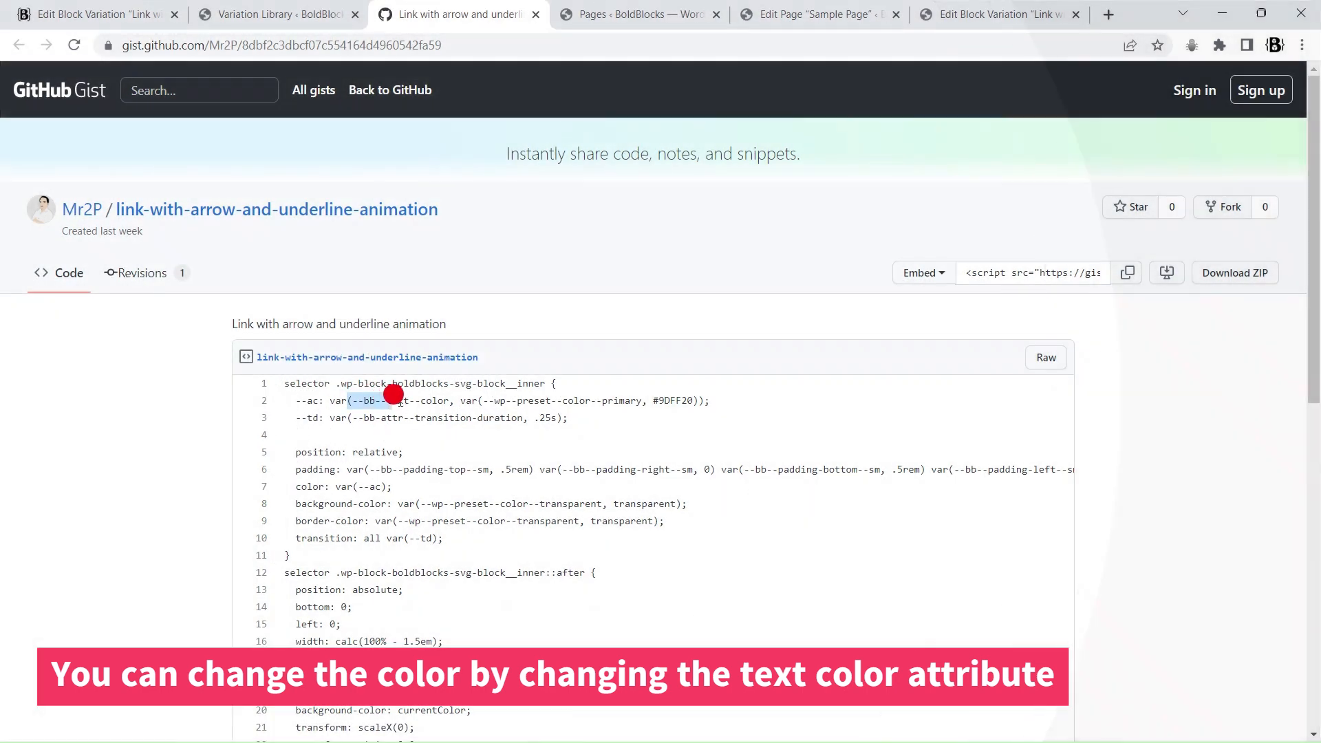
{"action": "left_click_drag", "start_coordinate": [348, 401], "coordinate": [451, 401]}
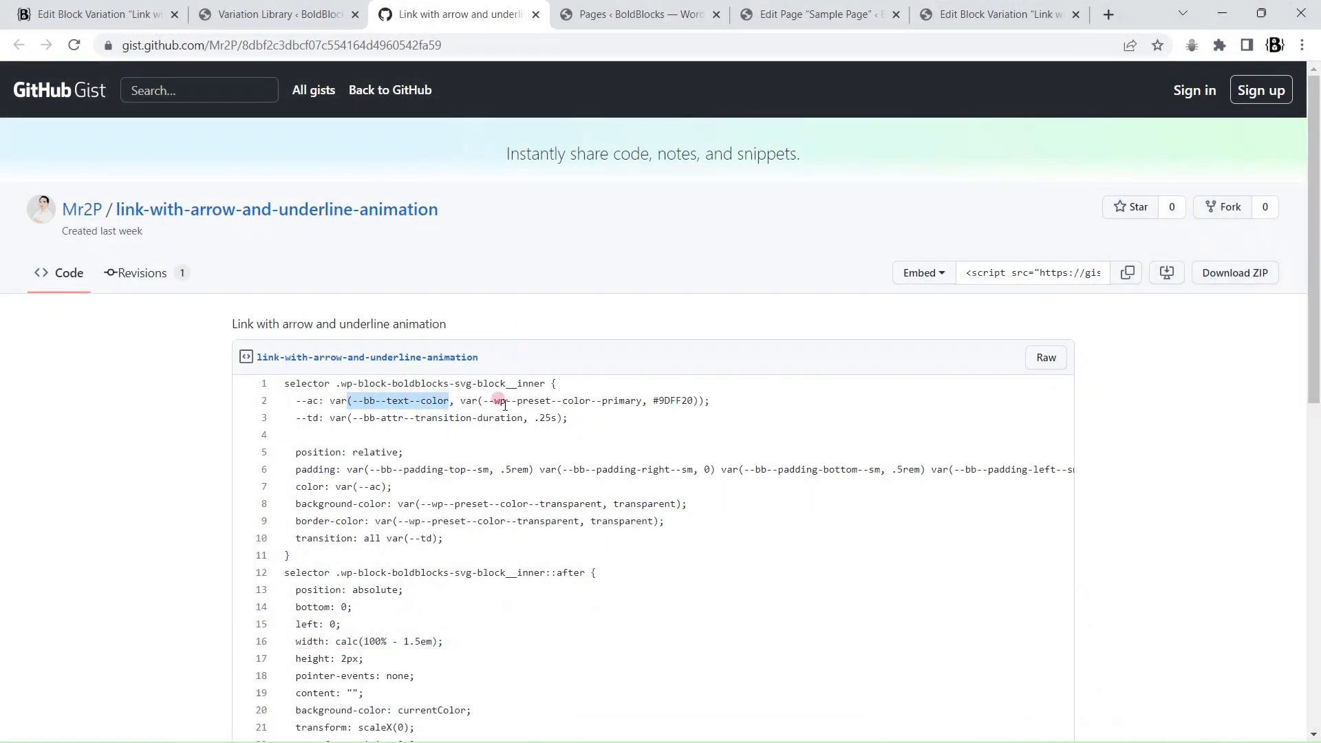
{"action": "left_click", "coordinate": [817, 11]}
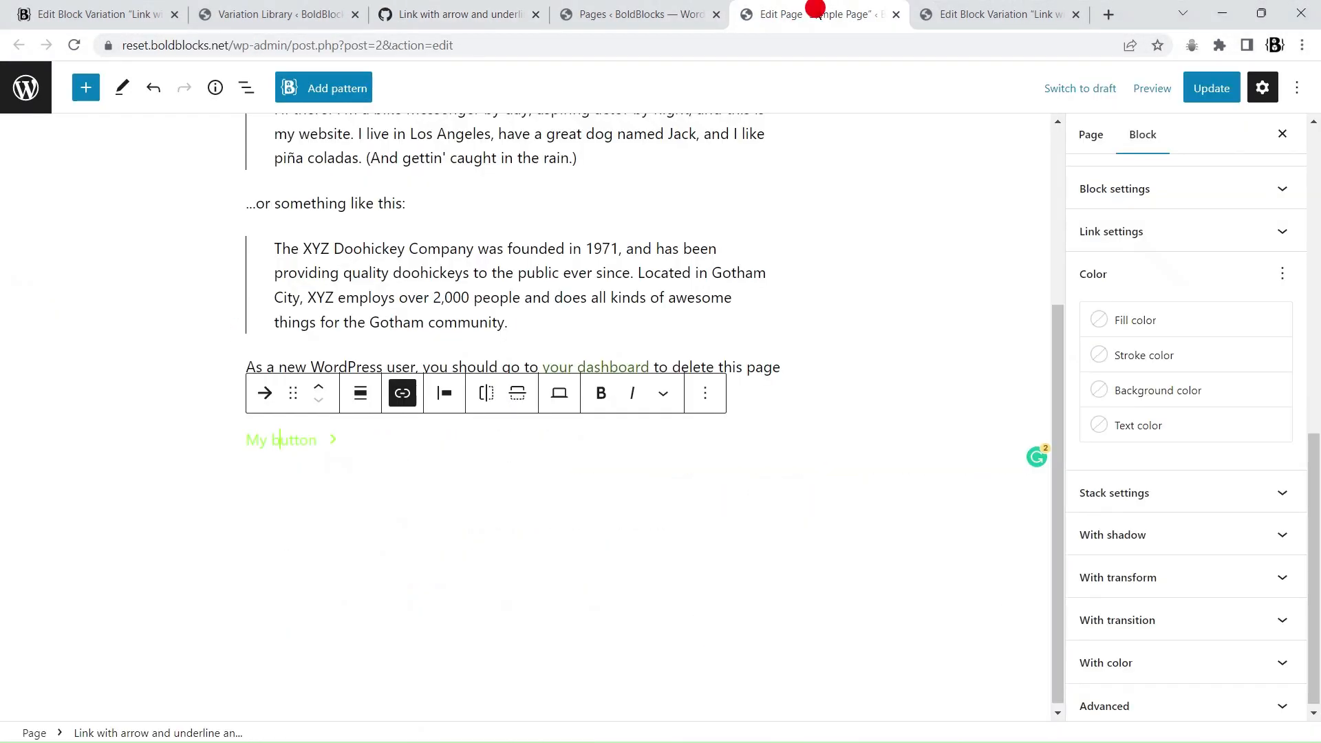
- Try Luminous vivid orange and Vivid red on the "My button" block, and settle on Vivid cyan blue as its text color
{"action": "left_click", "coordinate": [1150, 431]}
{"action": "left_click", "coordinate": [1272, 629]}
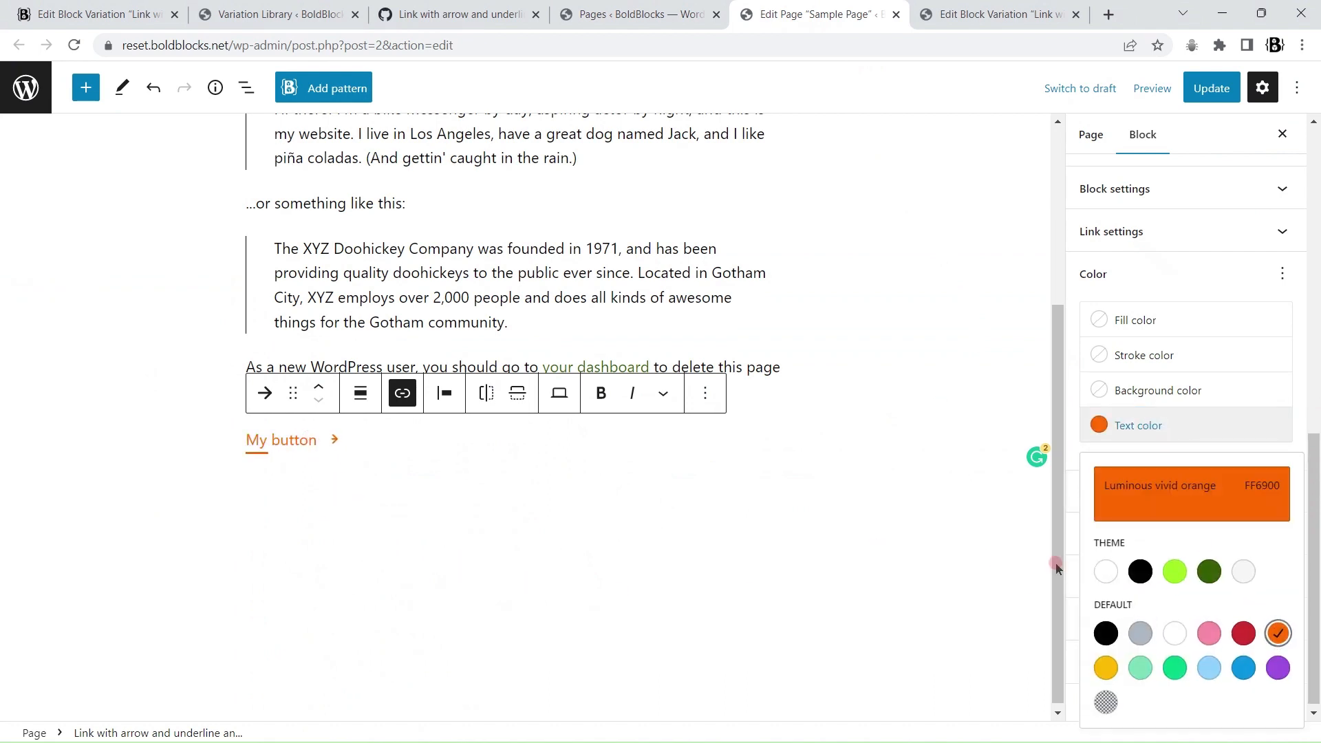
{"action": "left_click", "coordinate": [1246, 636]}
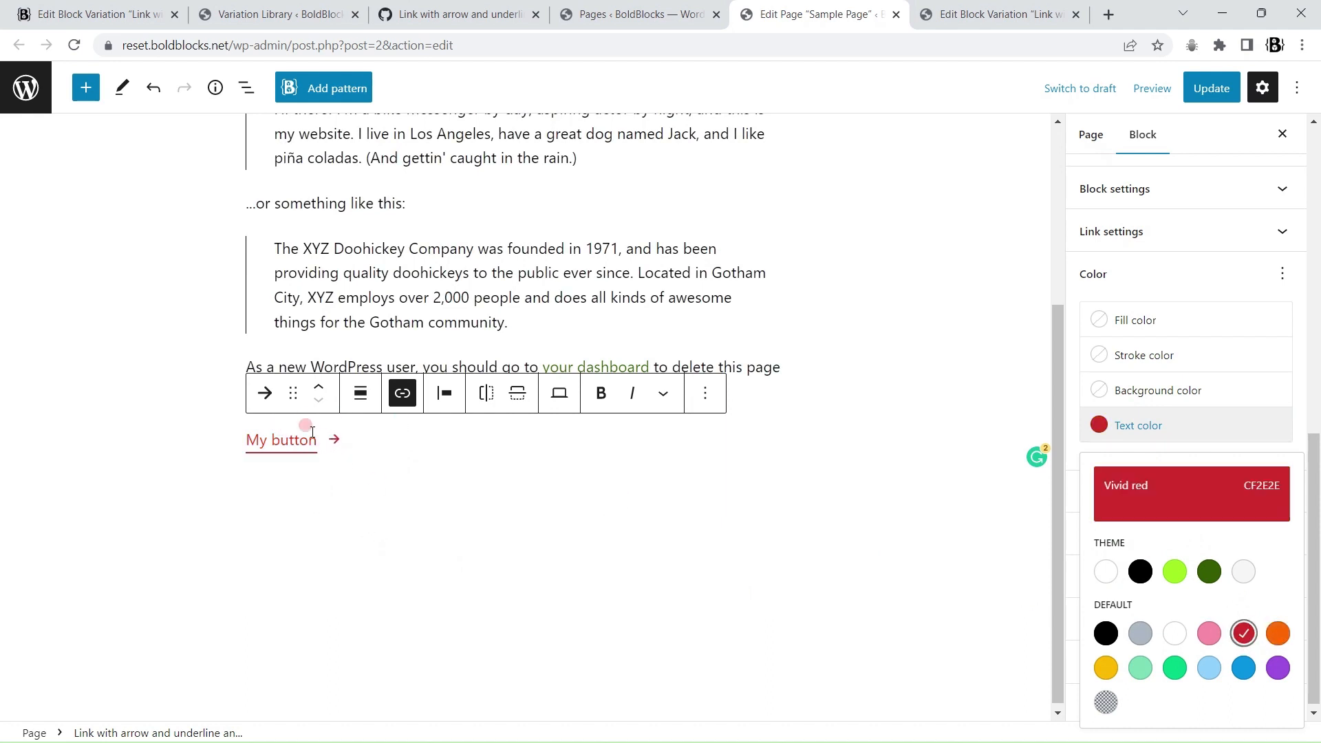
{"action": "left_click", "coordinate": [1243, 667]}
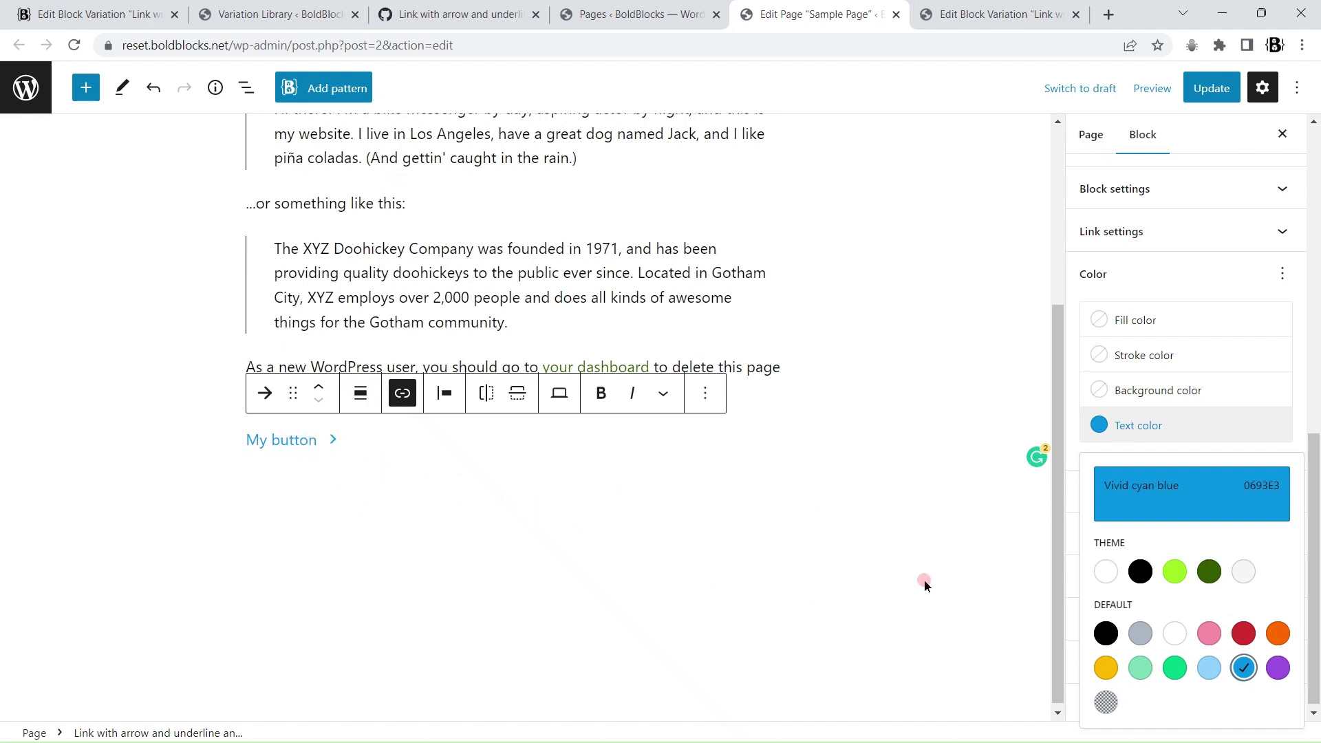
- Update Sample Page and view the published page in a new browser tab to check the "My button" link
{"action": "left_click", "coordinate": [1210, 88]}
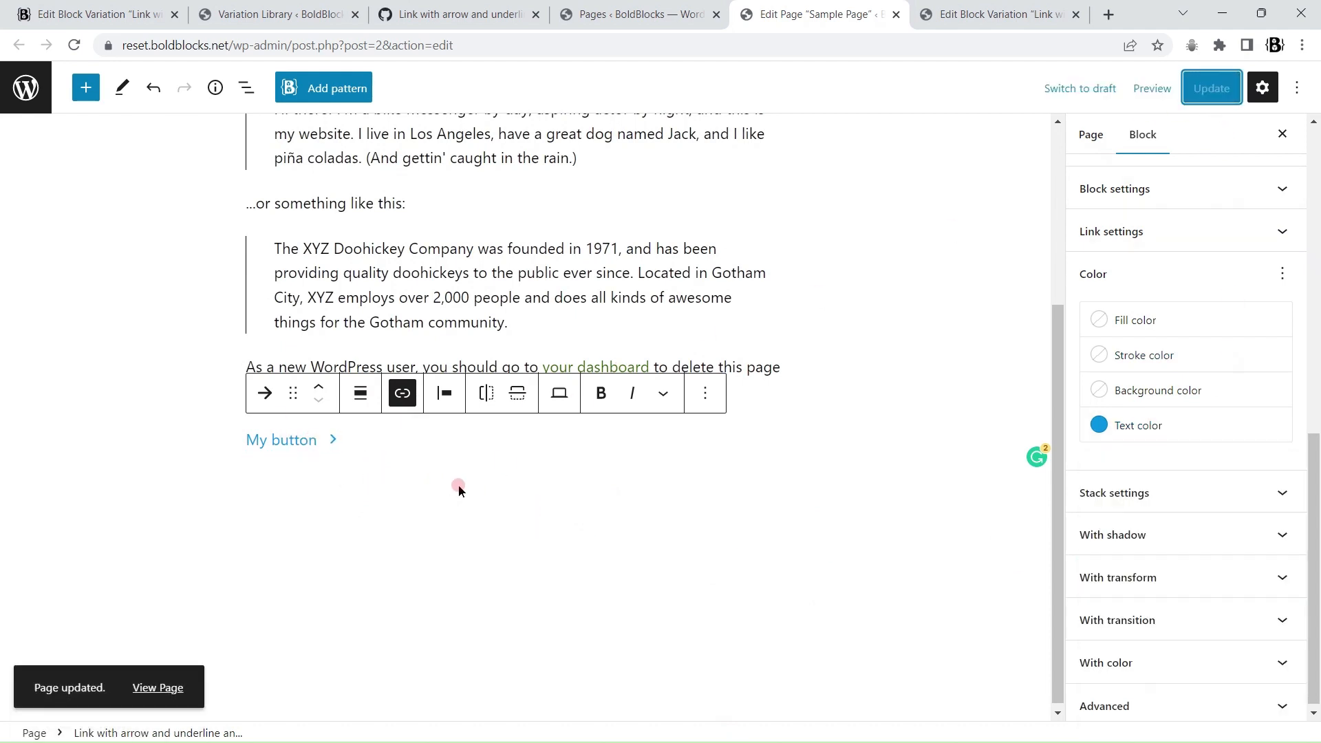
{"action": "right_click", "coordinate": [162, 685]}
{"action": "left_click", "coordinate": [221, 533]}
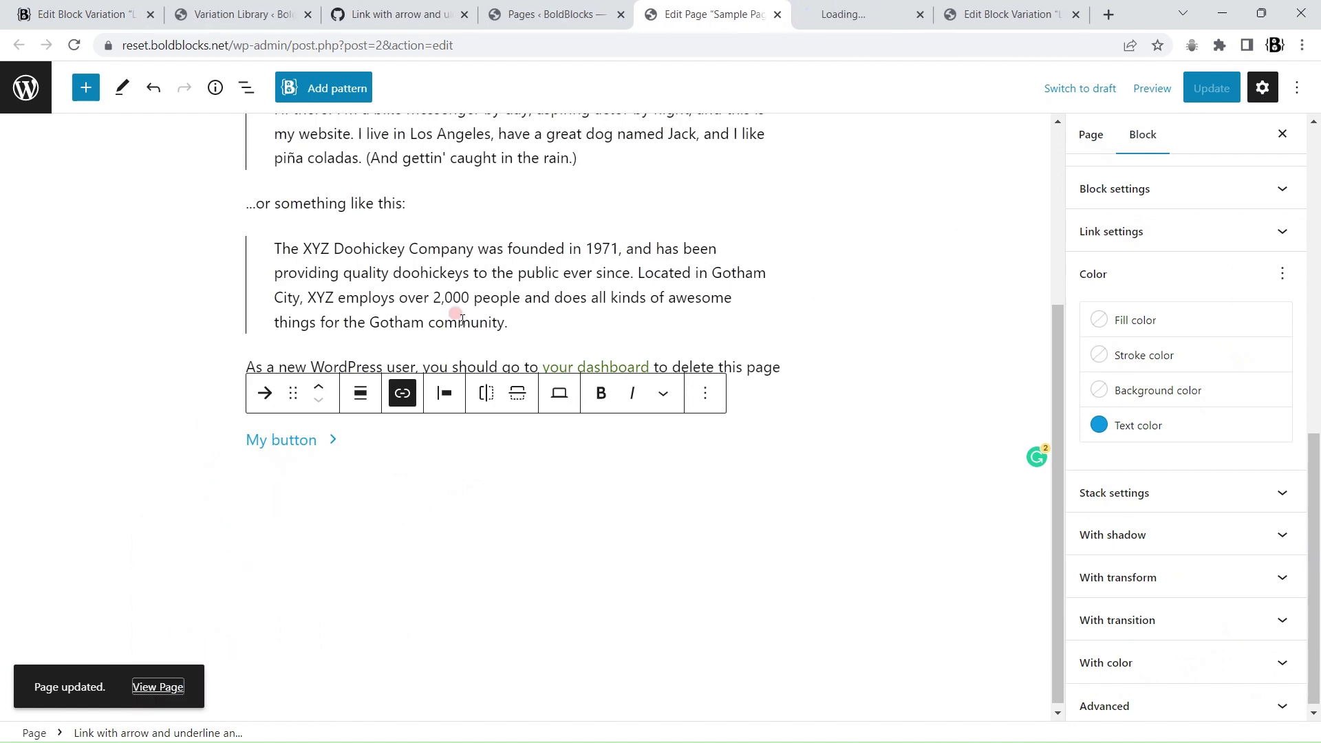
{"action": "left_click", "coordinate": [809, 6]}
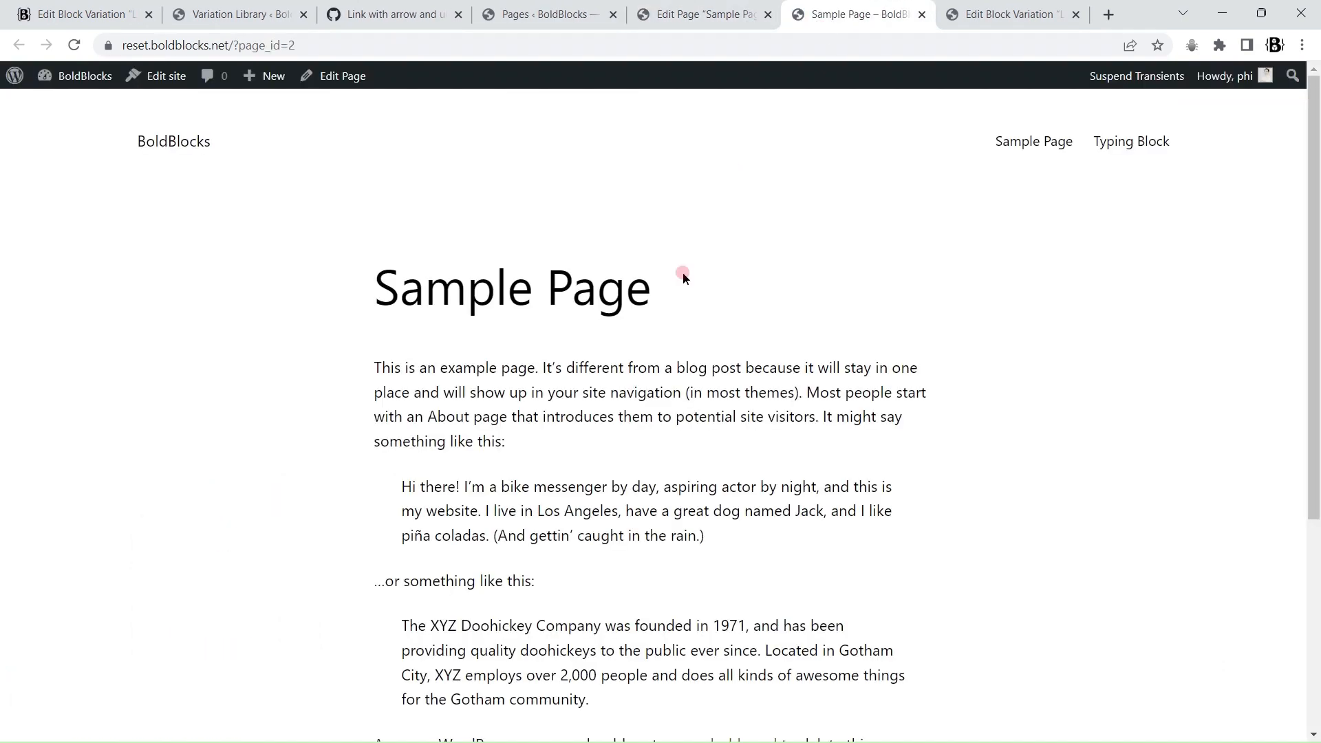
{"action": "scroll", "coordinate": [683, 277], "scroll_direction": "down", "scroll_amount": 5}
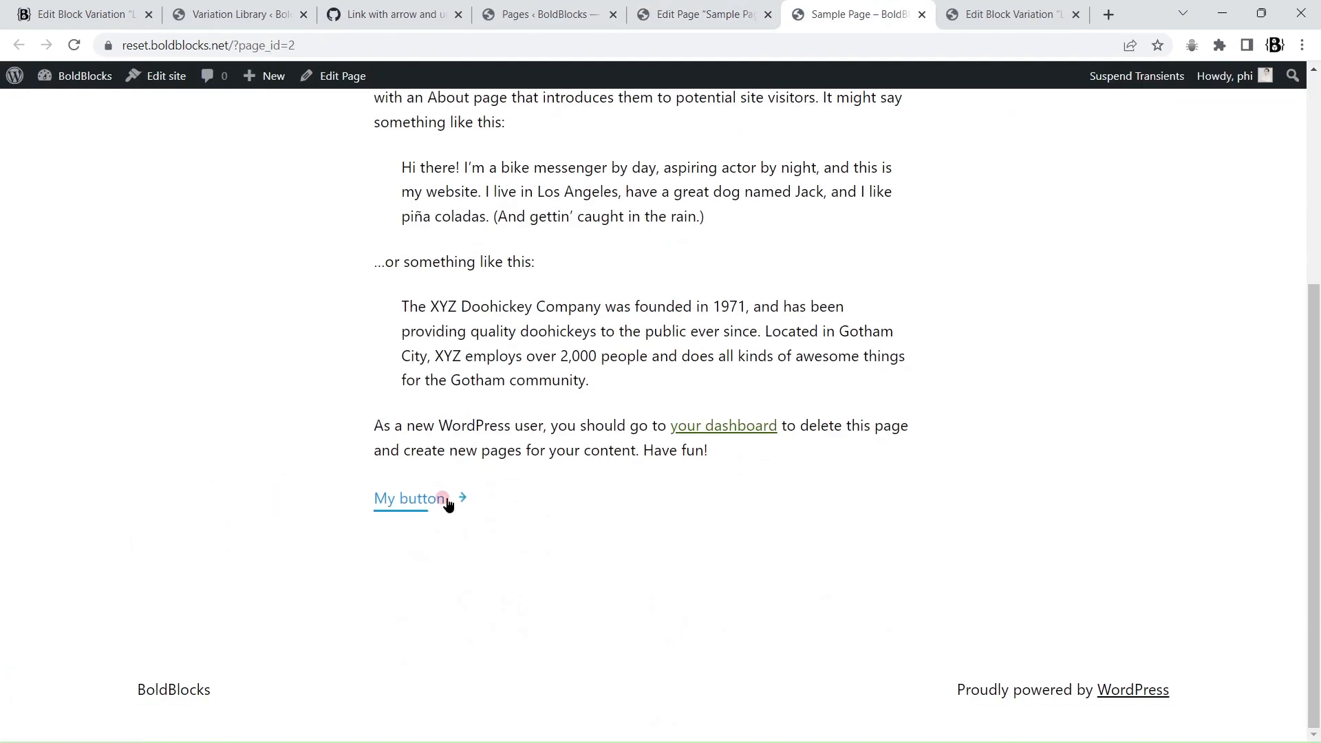
- Set the custom gap between icon and text to 0.3 em in the "My button" block's link settings on Sample Page
{"action": "left_click", "coordinate": [698, 14]}
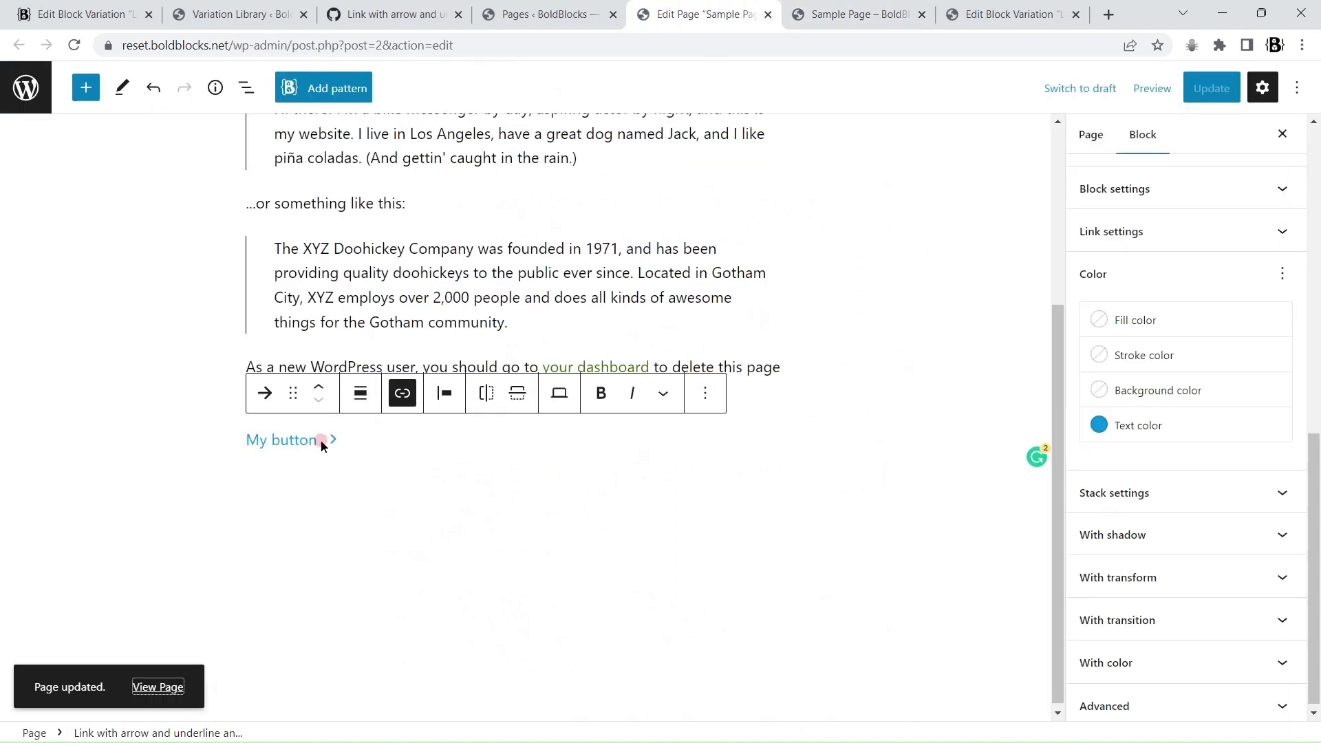
{"action": "left_click", "coordinate": [288, 440]}
{"action": "scroll", "coordinate": [1318, 438], "scroll_direction": "down", "scroll_amount": 1}
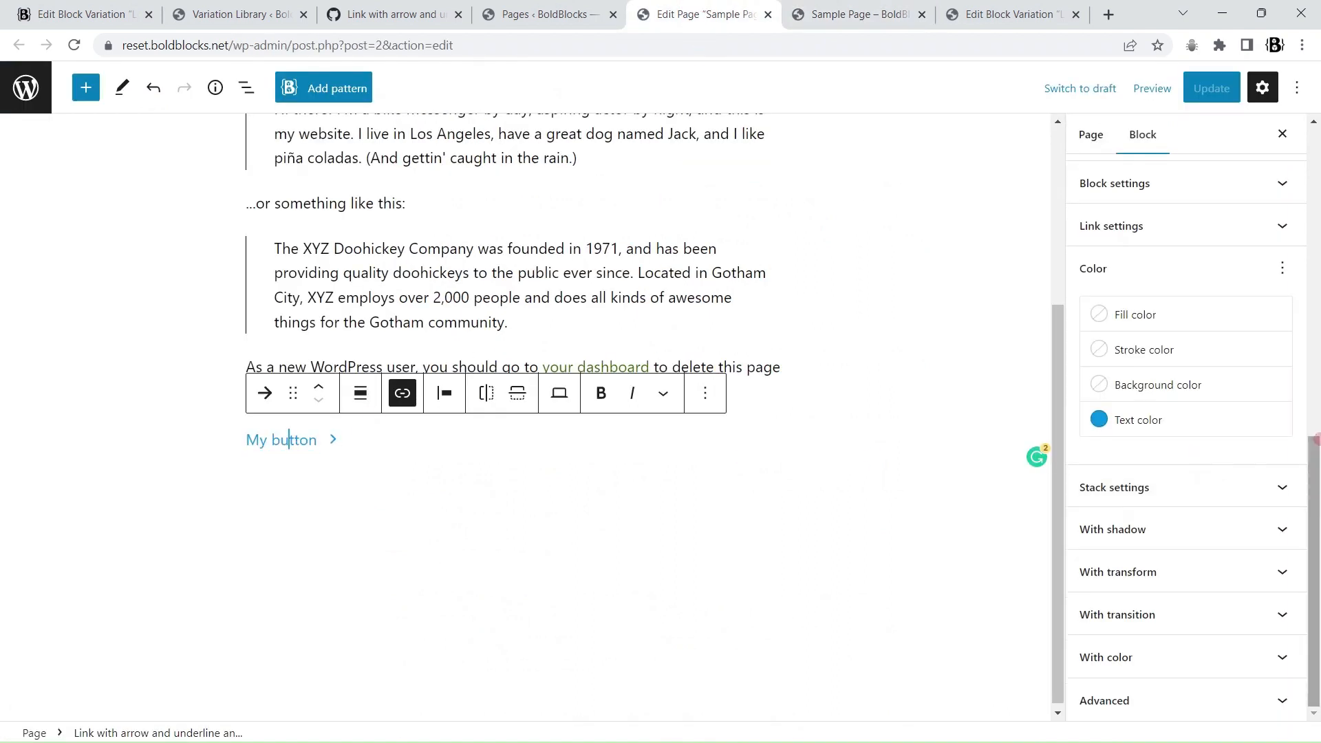
{"action": "scroll", "coordinate": [1273, 395], "scroll_direction": "up", "scroll_amount": 3}
{"action": "left_click", "coordinate": [1188, 451]}
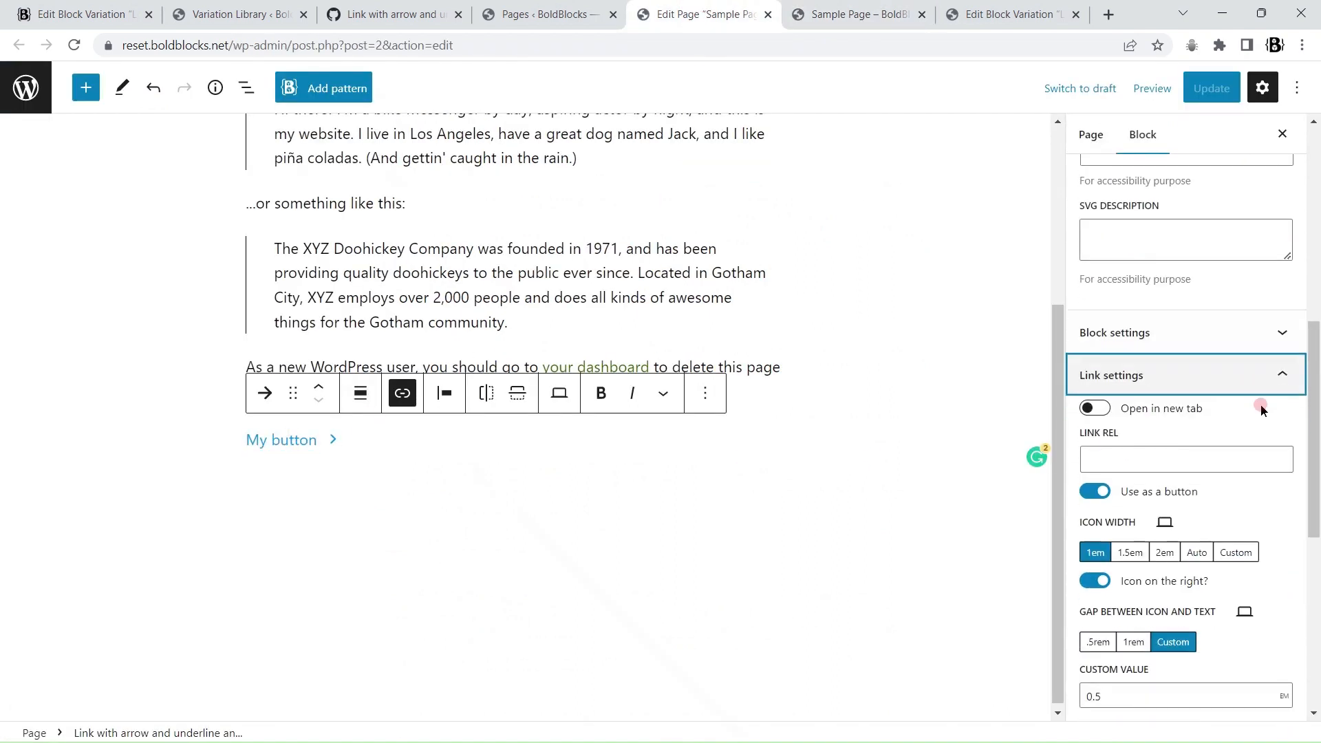
{"action": "scroll", "coordinate": [1288, 399], "scroll_direction": "down", "scroll_amount": 3}
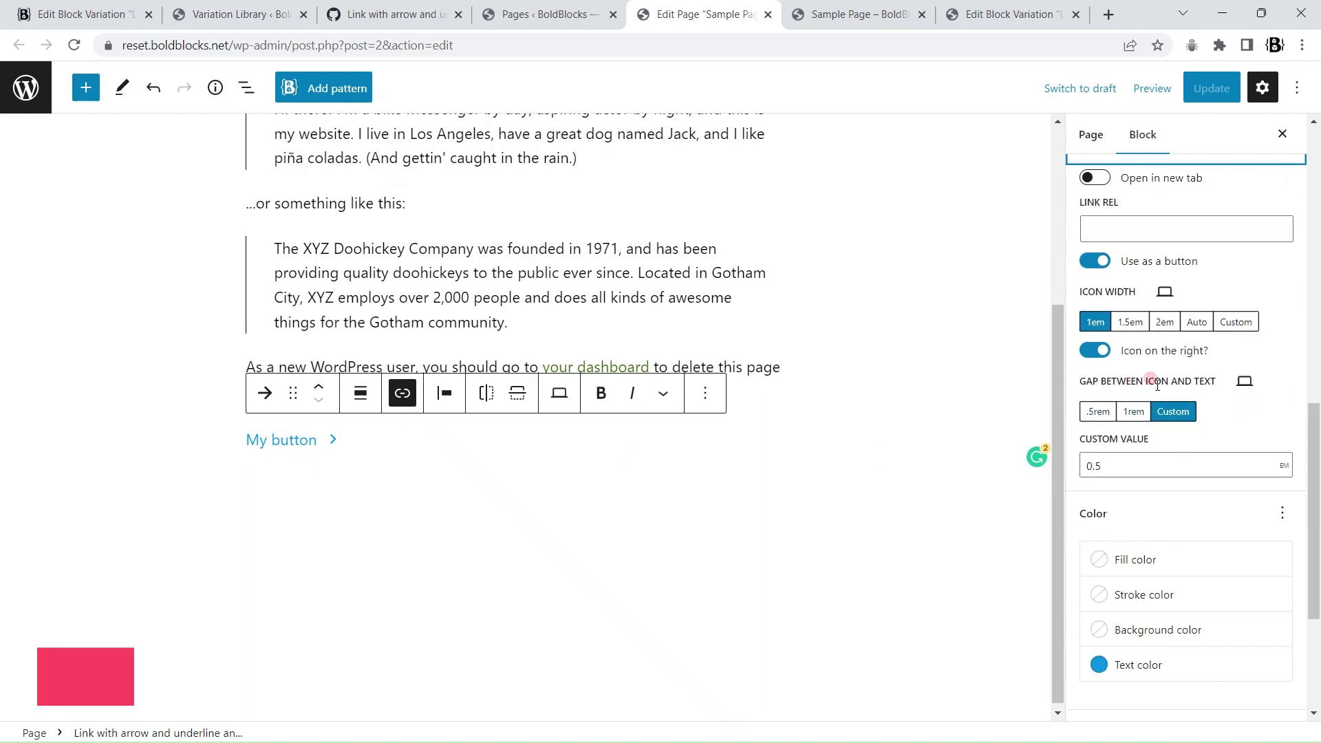
{"action": "left_click", "coordinate": [1108, 474]}
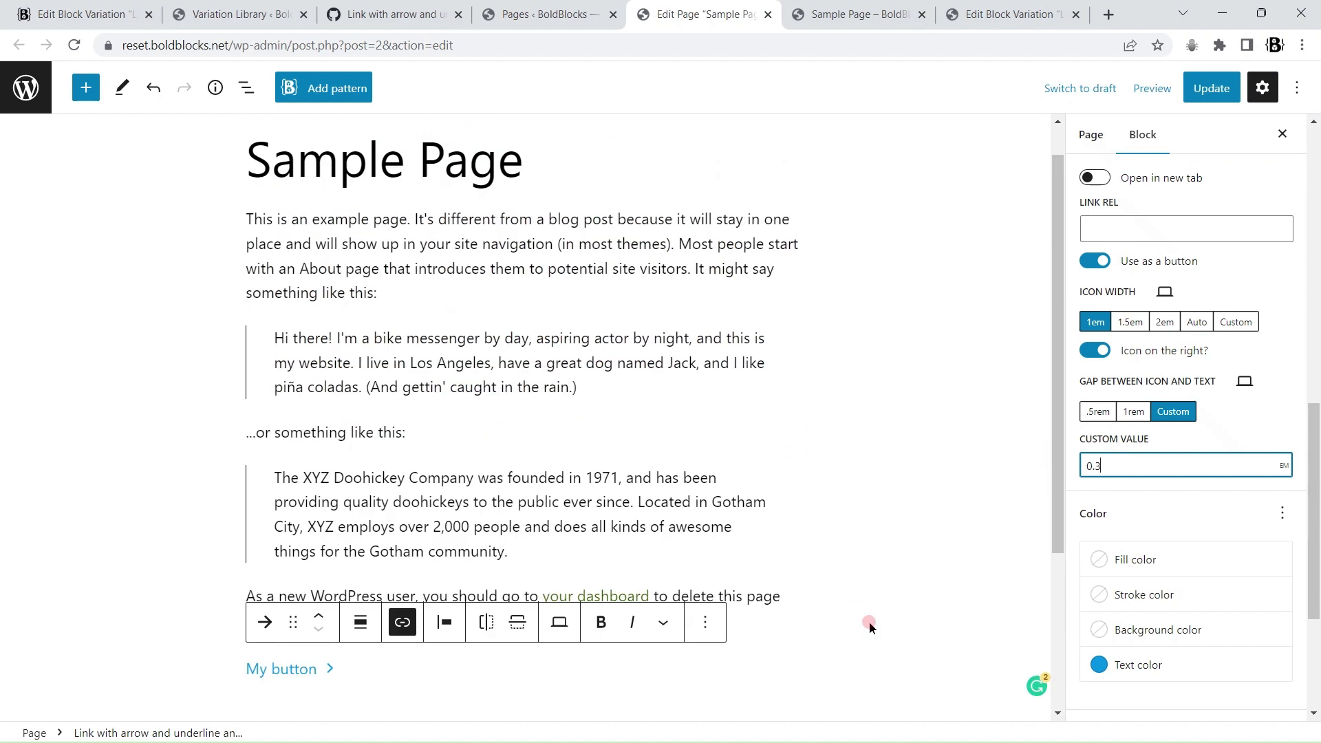
- Check the --bb-attr--transition-duration variable in the variation's GitHub Gist, and wrap the "My button" block in an Advanced group
{"action": "left_click", "coordinate": [465, 24]}
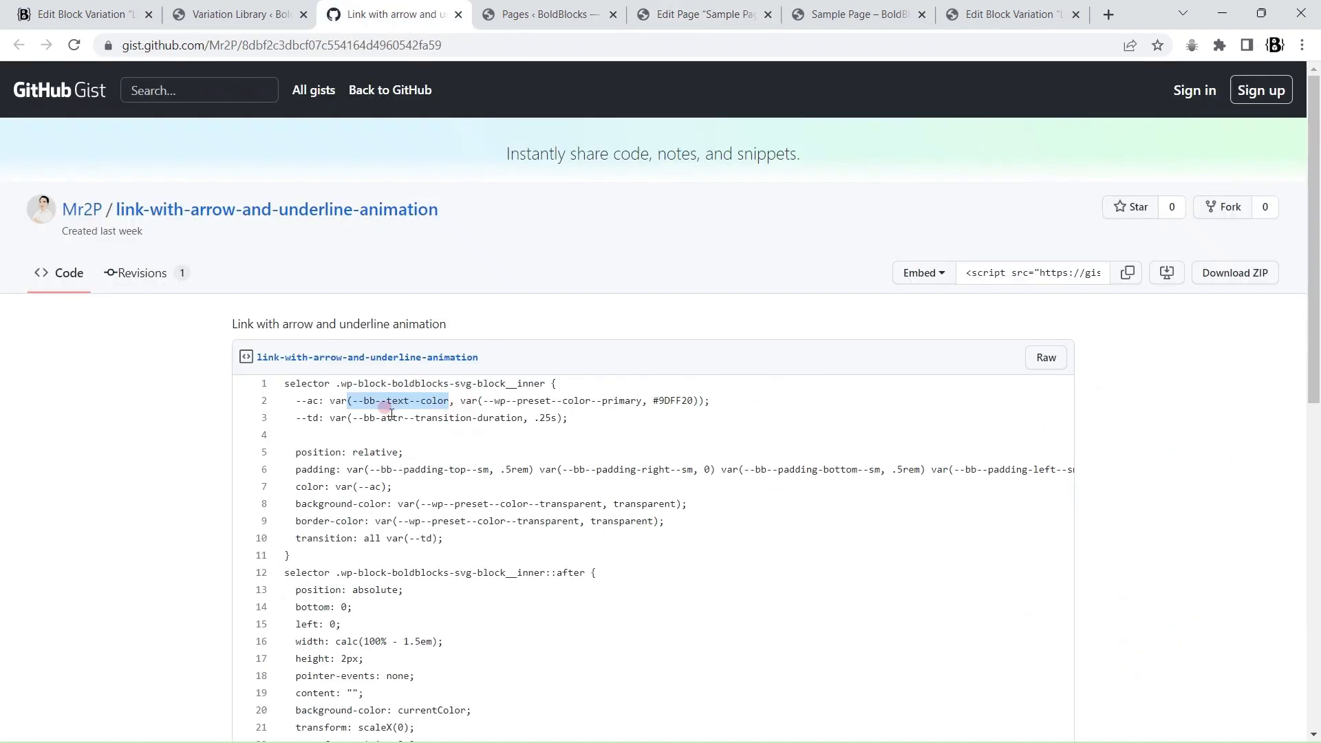
{"action": "left_click_drag", "start_coordinate": [354, 418], "coordinate": [522, 420]}
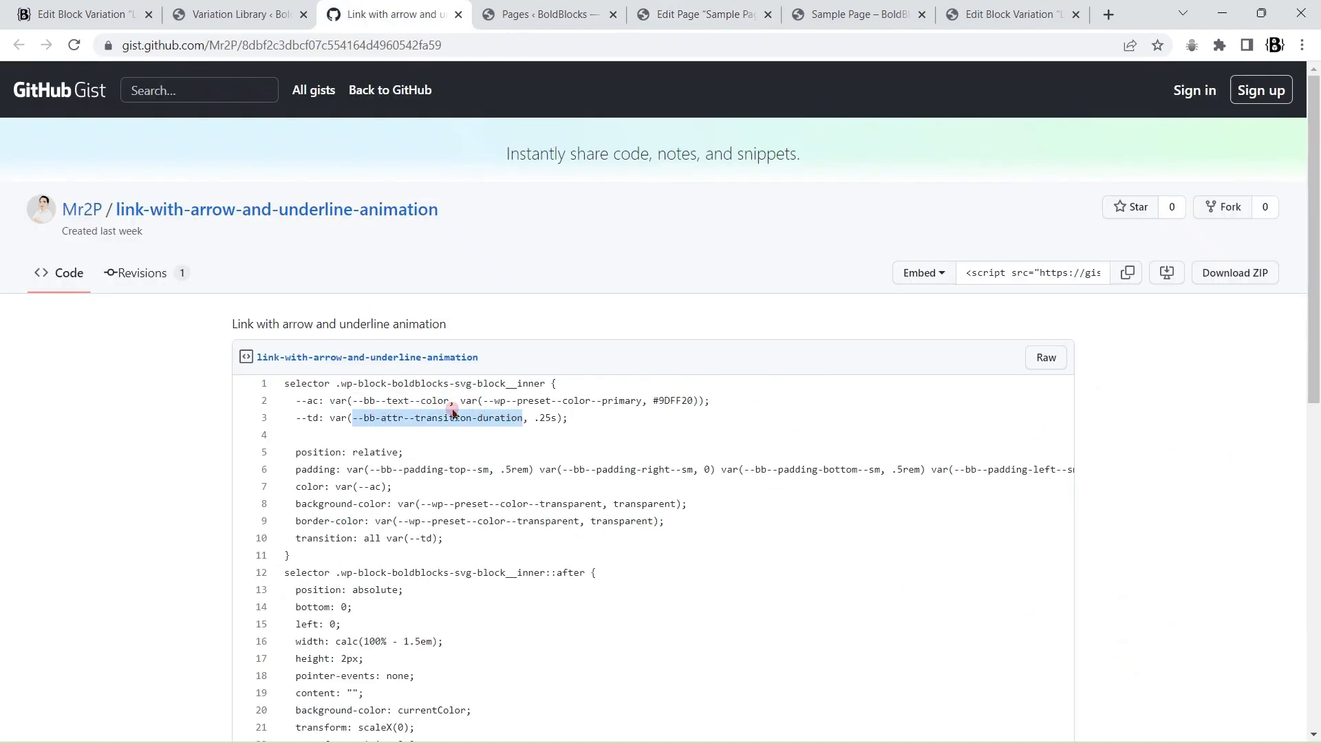
{"action": "left_click", "coordinate": [699, 17]}
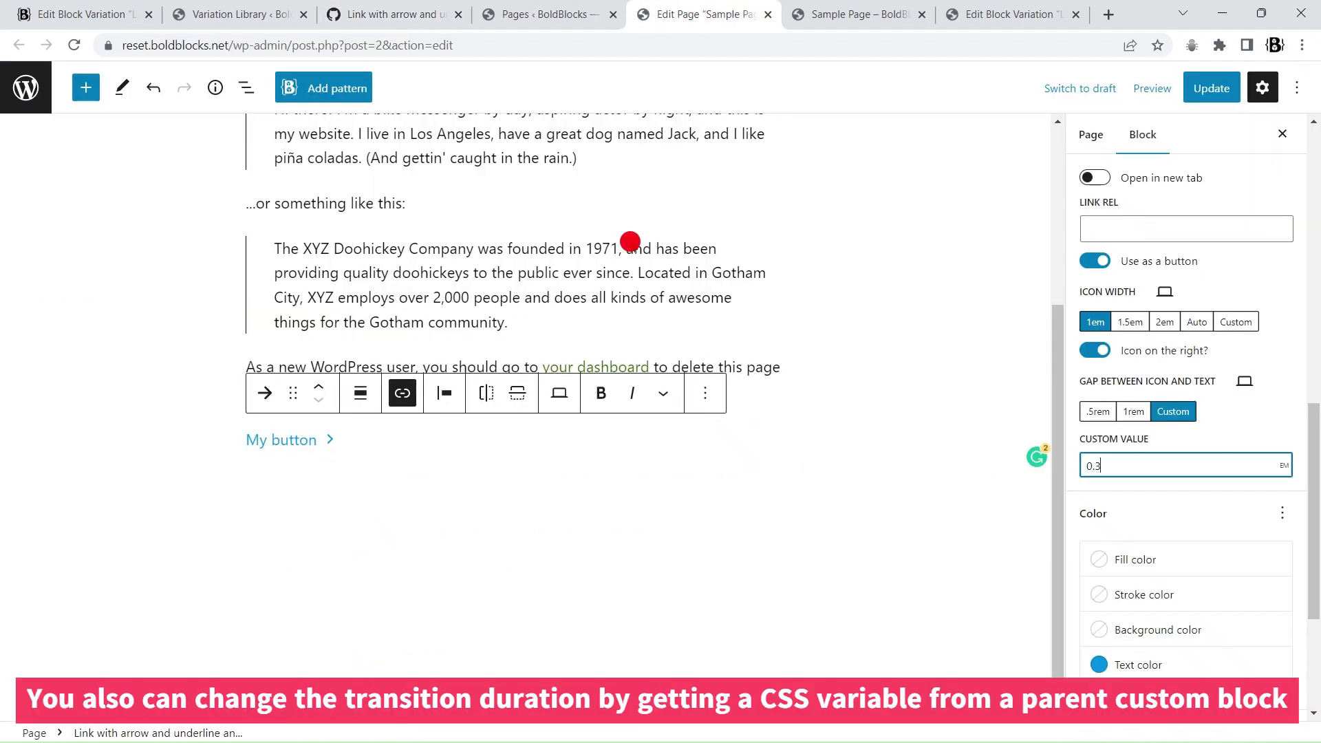
{"action": "left_click", "coordinate": [264, 392]}
{"action": "left_click", "coordinate": [358, 475]}
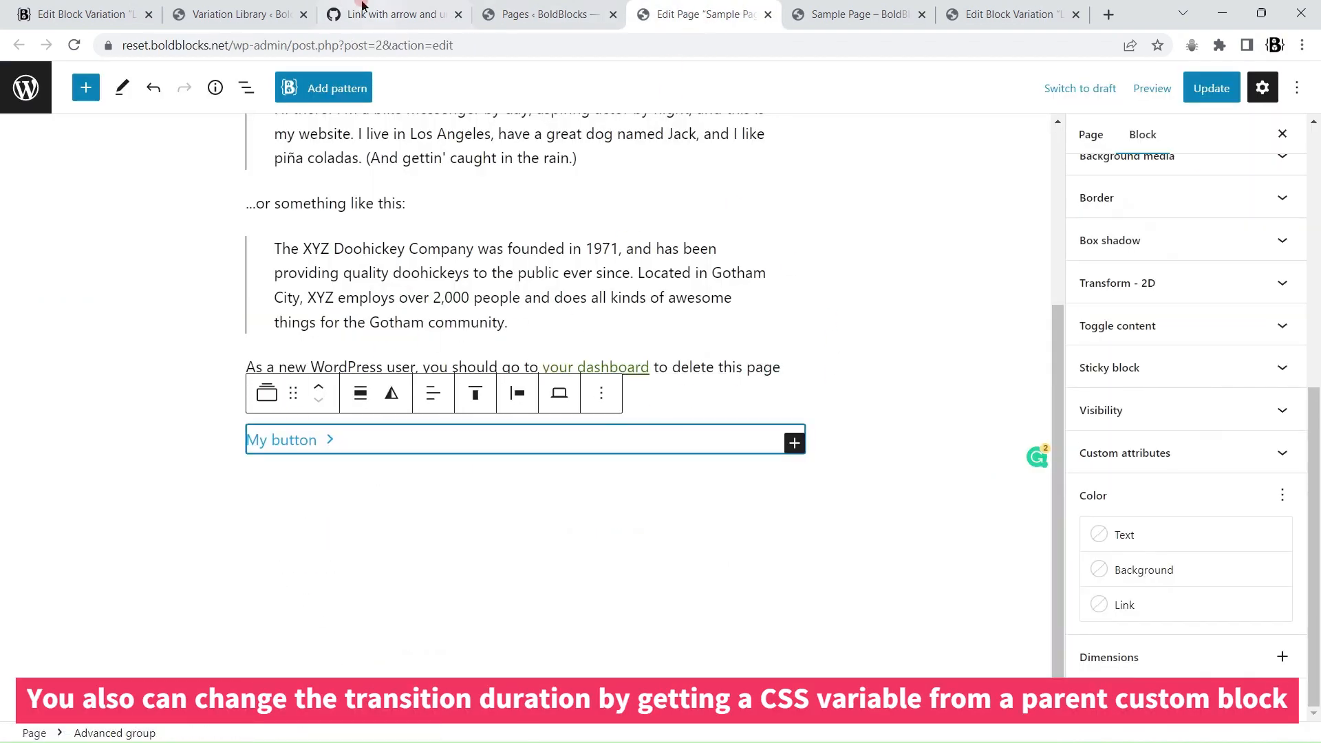
- Add a CSS Variable custom attribute to the Advanced group, named transition-duration as in the gist's variable
{"action": "left_click", "coordinate": [385, 15]}
{"action": "left_click", "coordinate": [410, 398]}
{"action": "left_click_drag", "start_coordinate": [415, 418], "coordinate": [520, 418]}
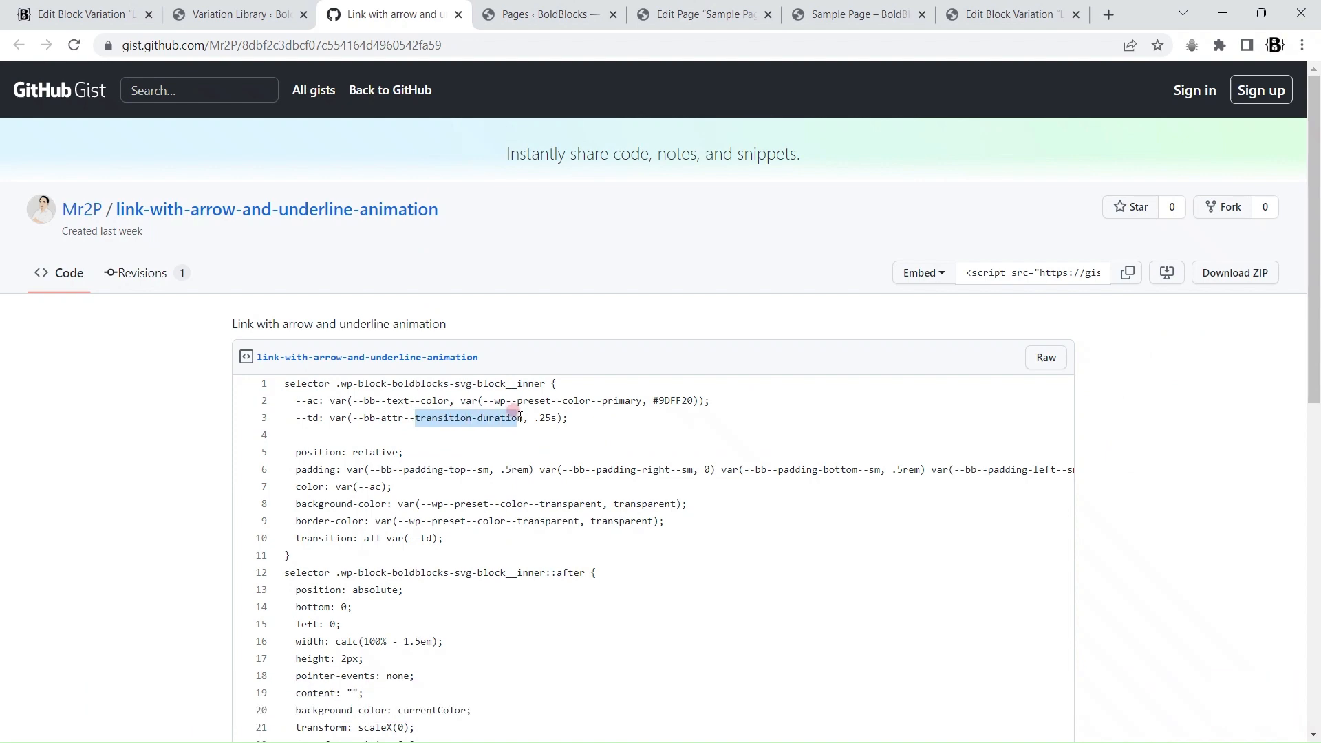
{"action": "left_click", "coordinate": [681, 20]}
{"action": "left_click", "coordinate": [1281, 460]}
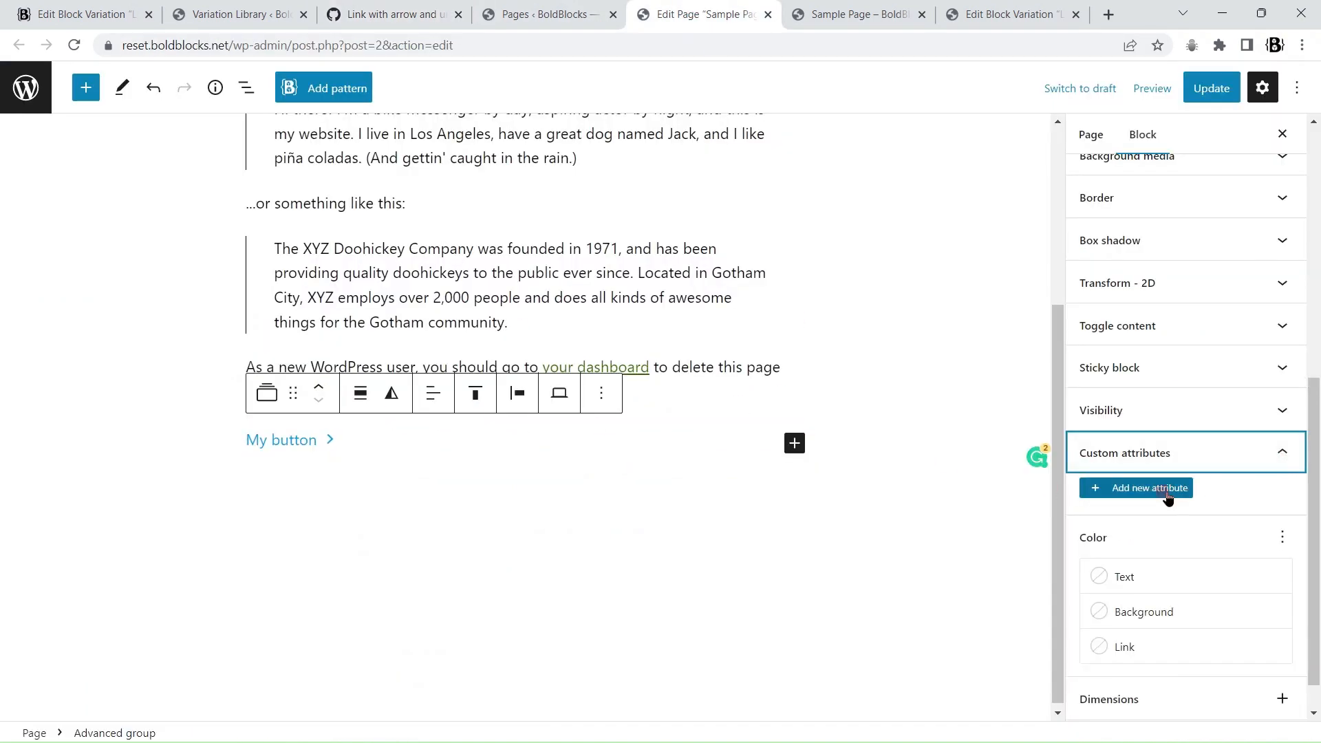
{"action": "left_click", "coordinate": [1167, 490]}
{"action": "left_click", "coordinate": [1138, 320]}
{"action": "left_click", "coordinate": [1156, 353]}
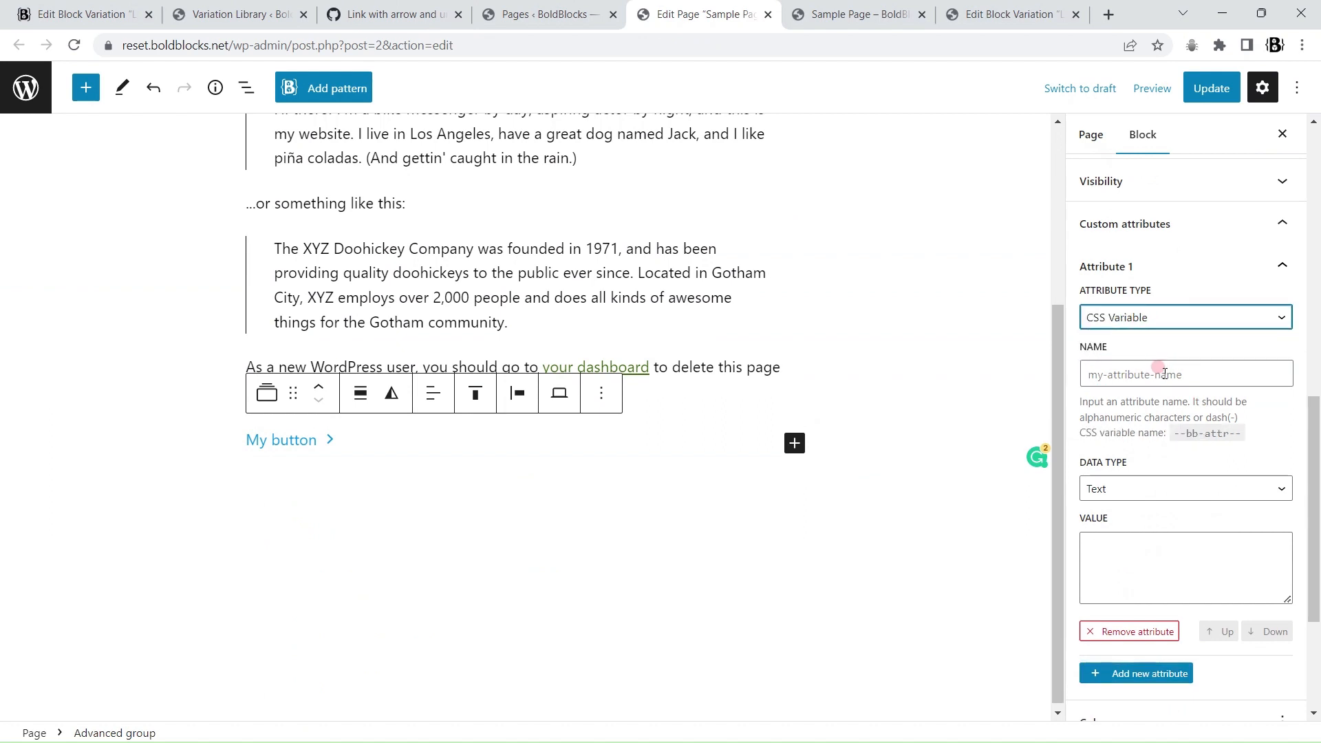
{"action": "left_click", "coordinate": [1161, 374]}
{"action": "type", "text": "transition-duration"}
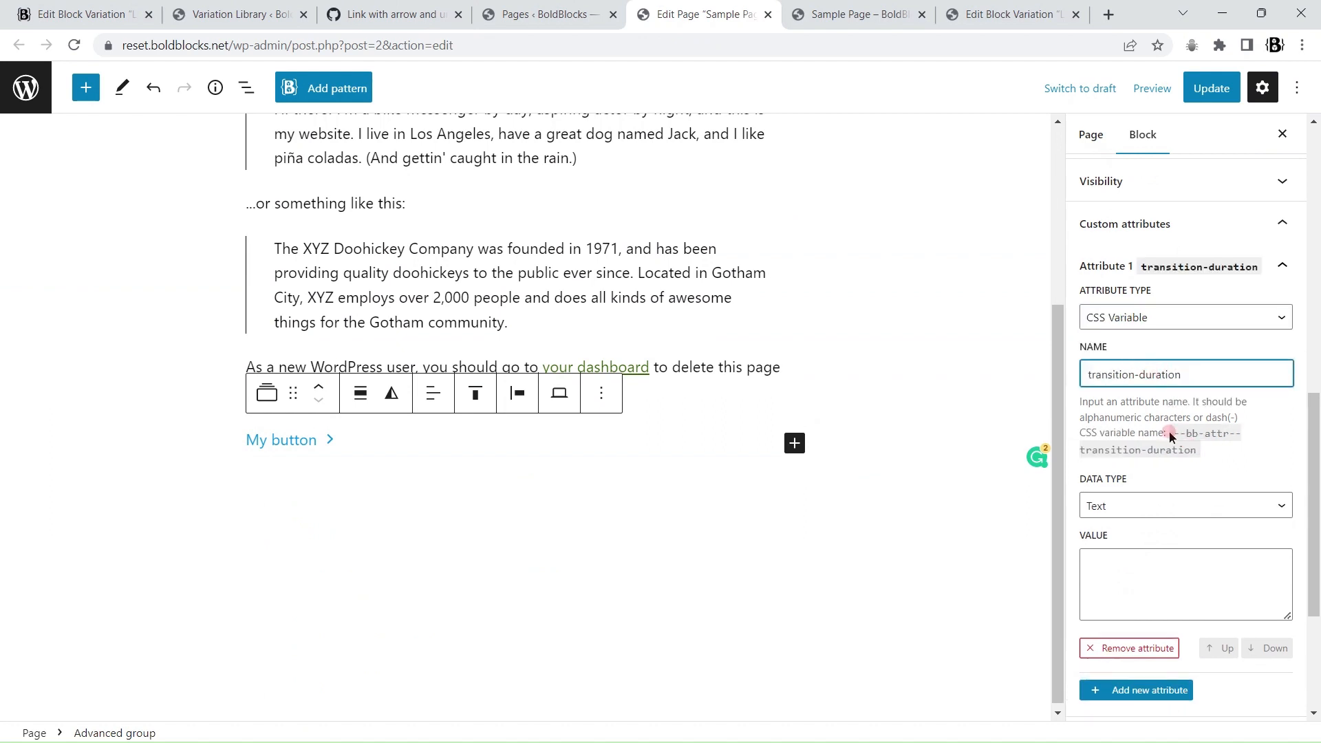
{"action": "left_click_drag", "start_coordinate": [1173, 436], "coordinate": [1187, 450]}
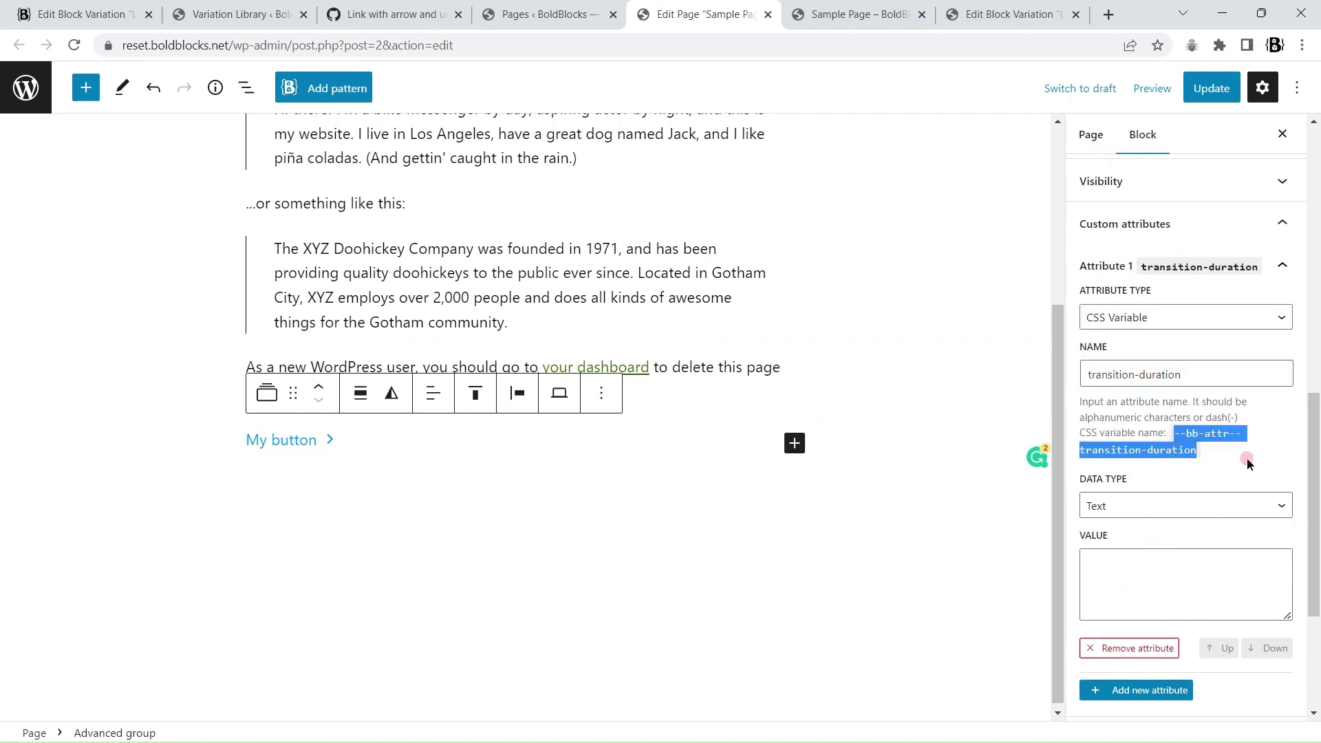
- Give the transition-duration attribute the value .1s, update Sample Page and check the link's animation on the published page
{"action": "scroll", "coordinate": [1248, 463], "scroll_direction": "down", "scroll_amount": 3}
{"action": "left_click", "coordinate": [1150, 340]}
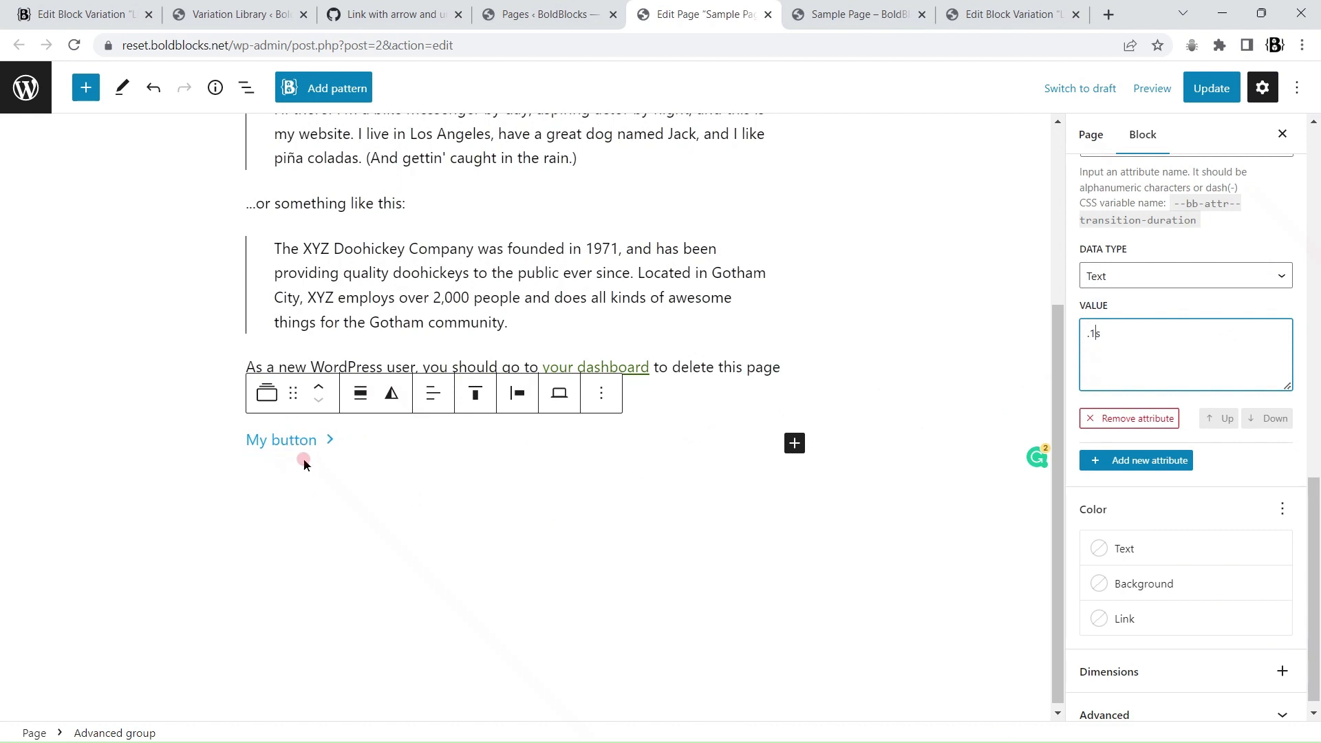
{"action": "left_click", "coordinate": [1211, 86]}
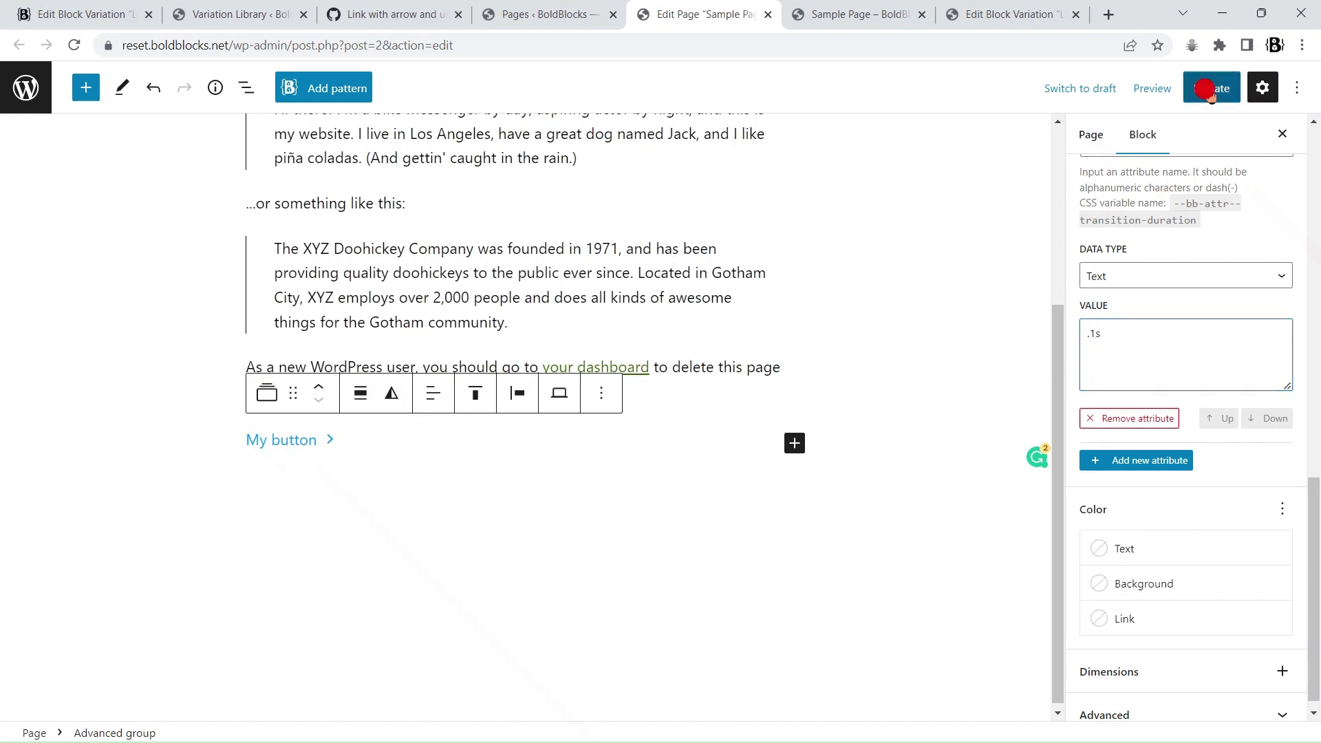
{"action": "left_click", "coordinate": [872, 5]}
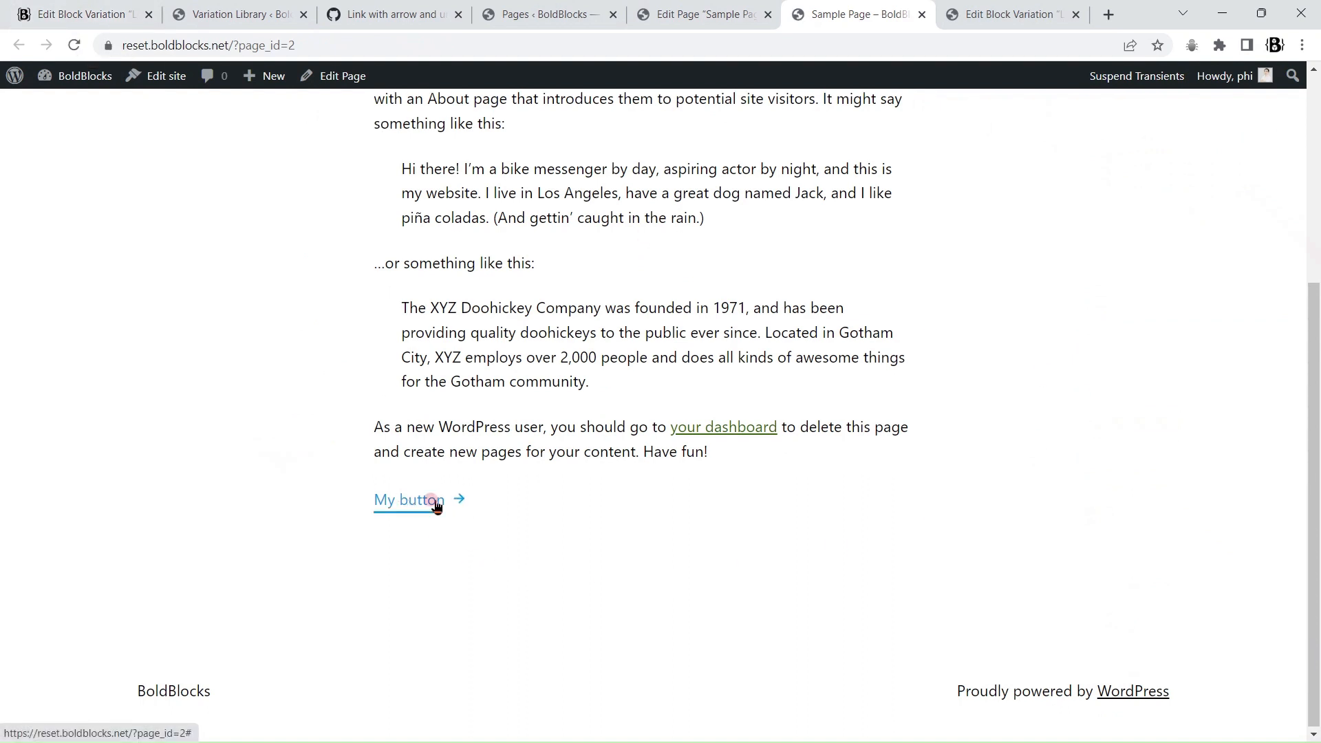
- Import the "Button outline primary color arrow animation" variation from the Variation Library
{"action": "left_click", "coordinate": [234, 14]}
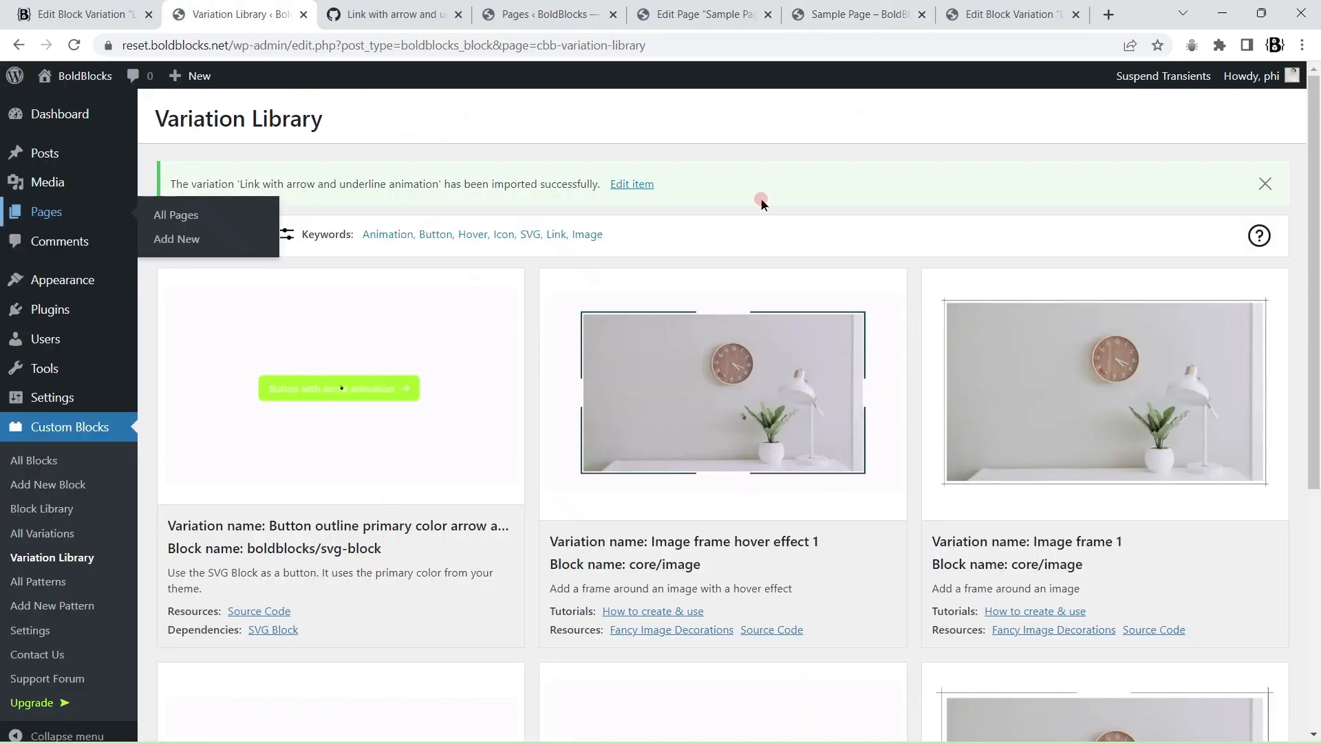
{"action": "scroll", "coordinate": [458, 242], "scroll_direction": "down", "scroll_amount": 3}
{"action": "scroll", "coordinate": [460, 441], "scroll_direction": "up", "scroll_amount": 3}
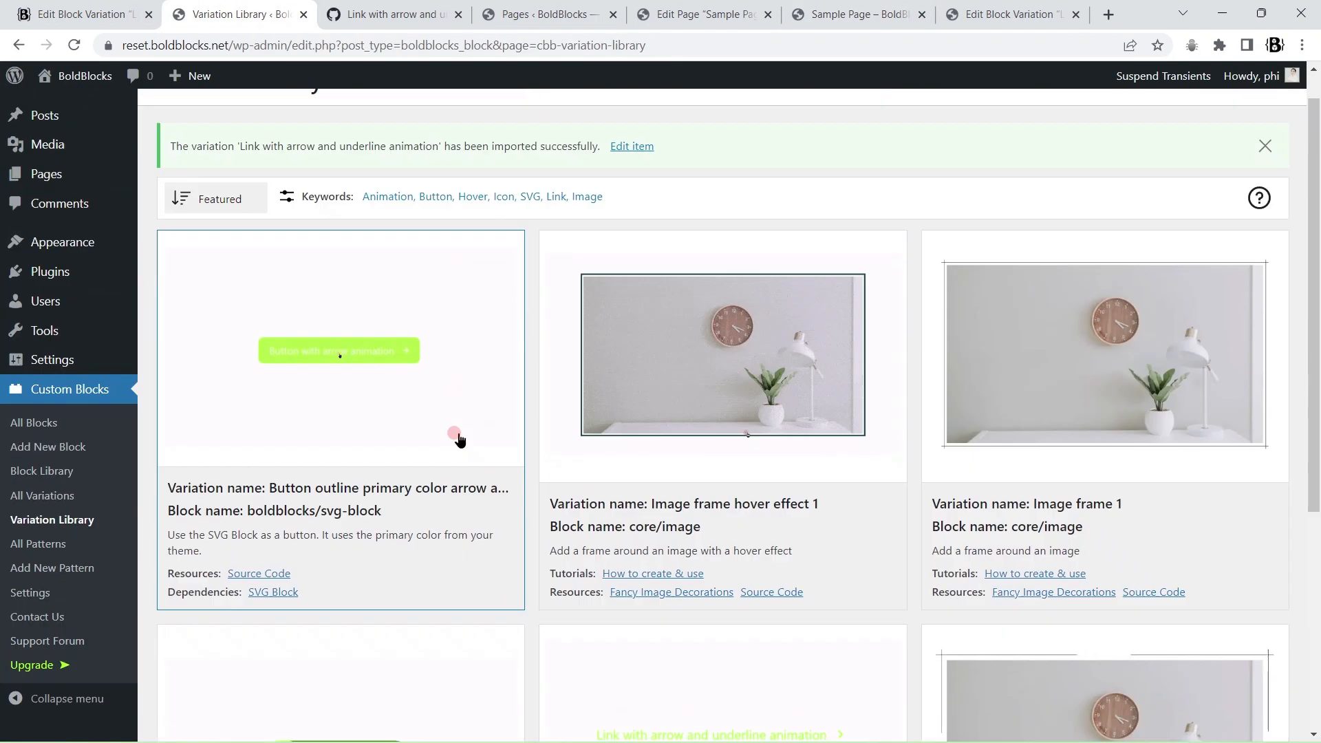
{"action": "scroll", "coordinate": [460, 441], "scroll_direction": "up", "scroll_amount": 1}
{"action": "left_click", "coordinate": [349, 389]}
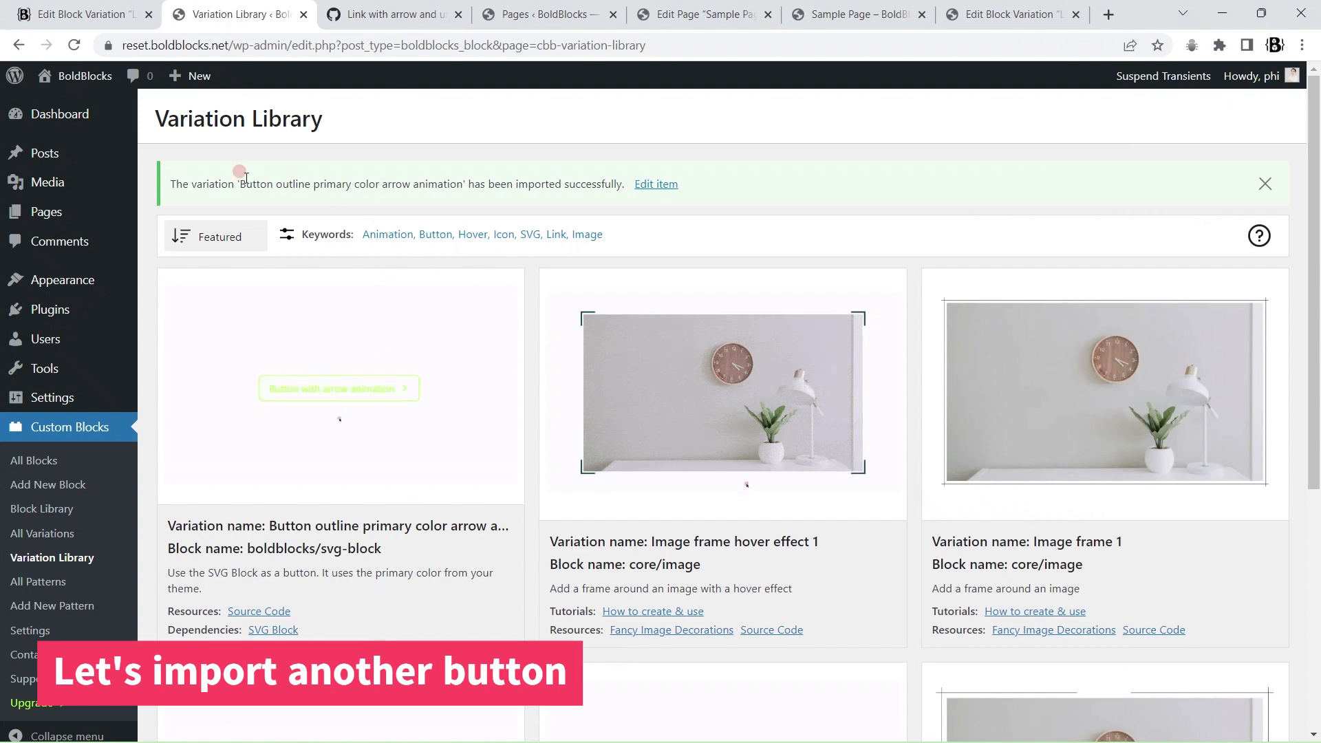
{"action": "left_click_drag", "start_coordinate": [247, 179], "coordinate": [460, 179]}
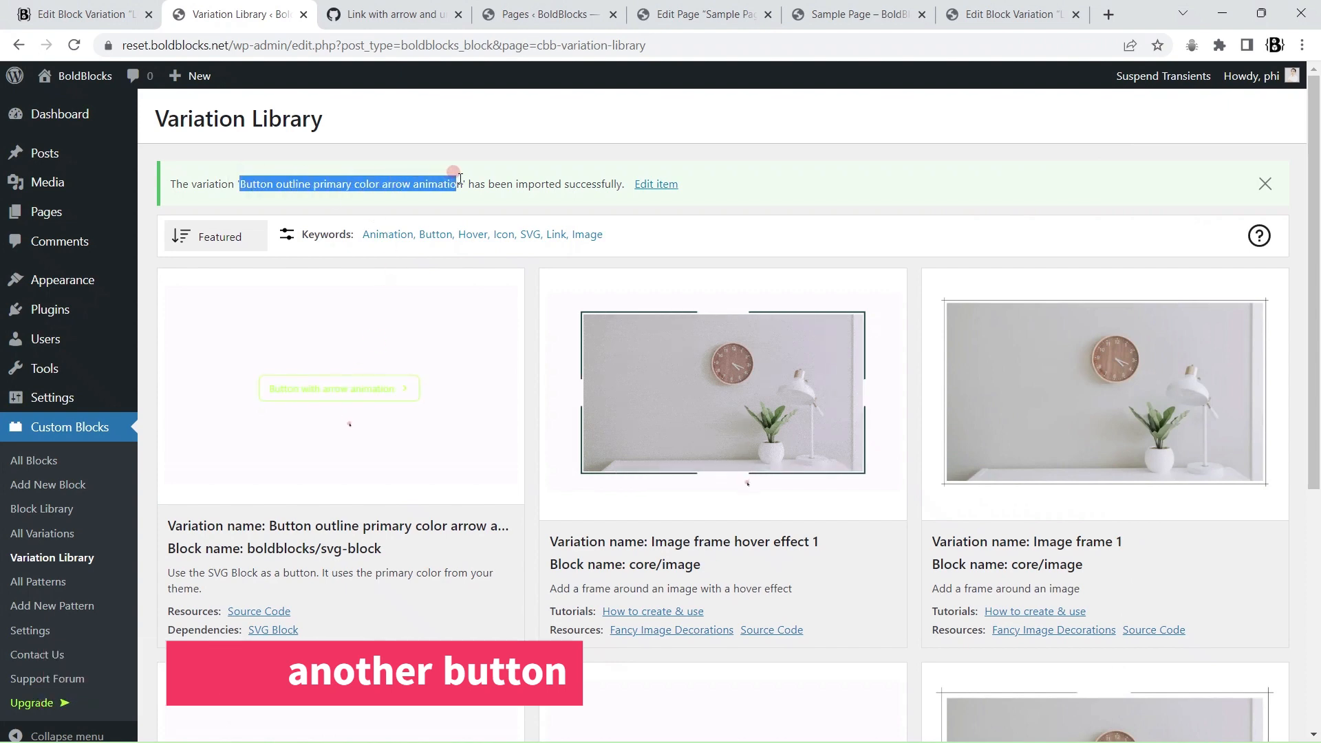
- Open the imported button variation for editing in a new browser tab and look through its variation and custom style settings
{"action": "right_click", "coordinate": [667, 184]}
{"action": "left_click", "coordinate": [702, 200]}
{"action": "left_click", "coordinate": [335, 8]}
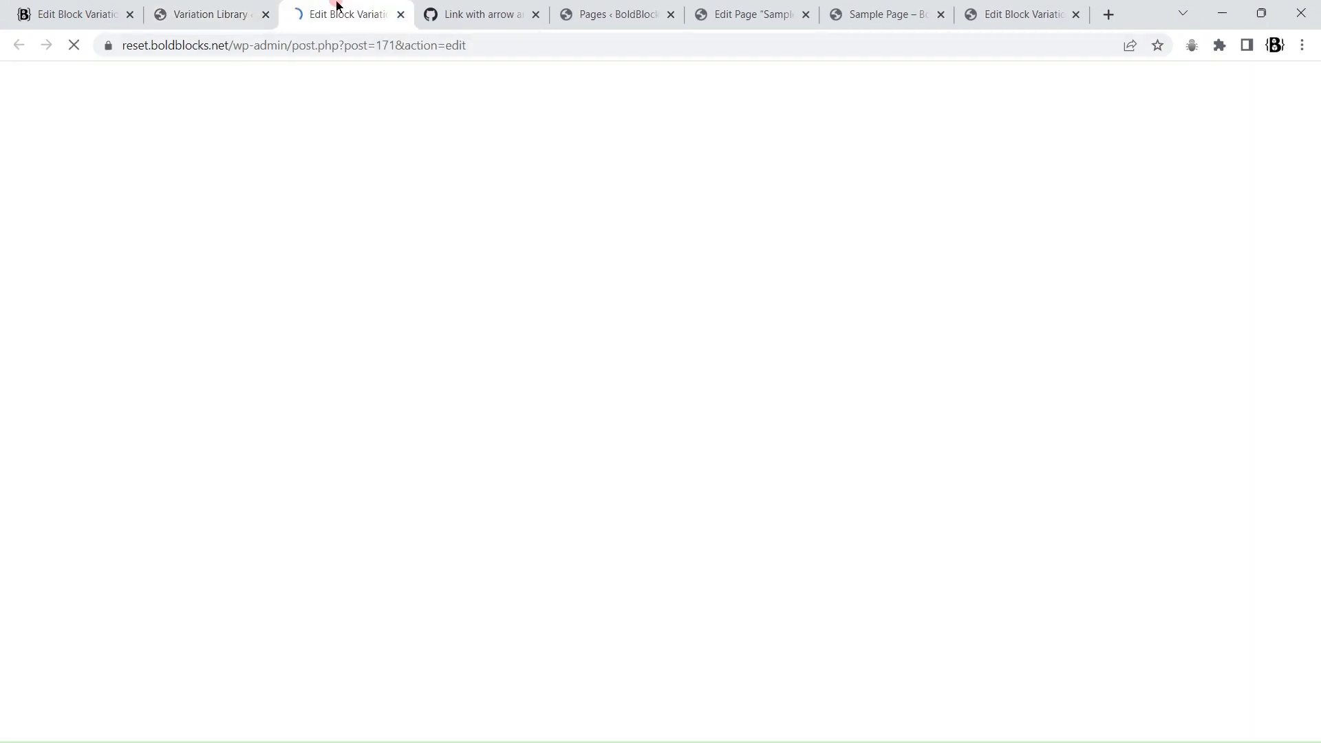
{"action": "scroll", "coordinate": [1312, 271], "scroll_direction": "down", "scroll_amount": 8}
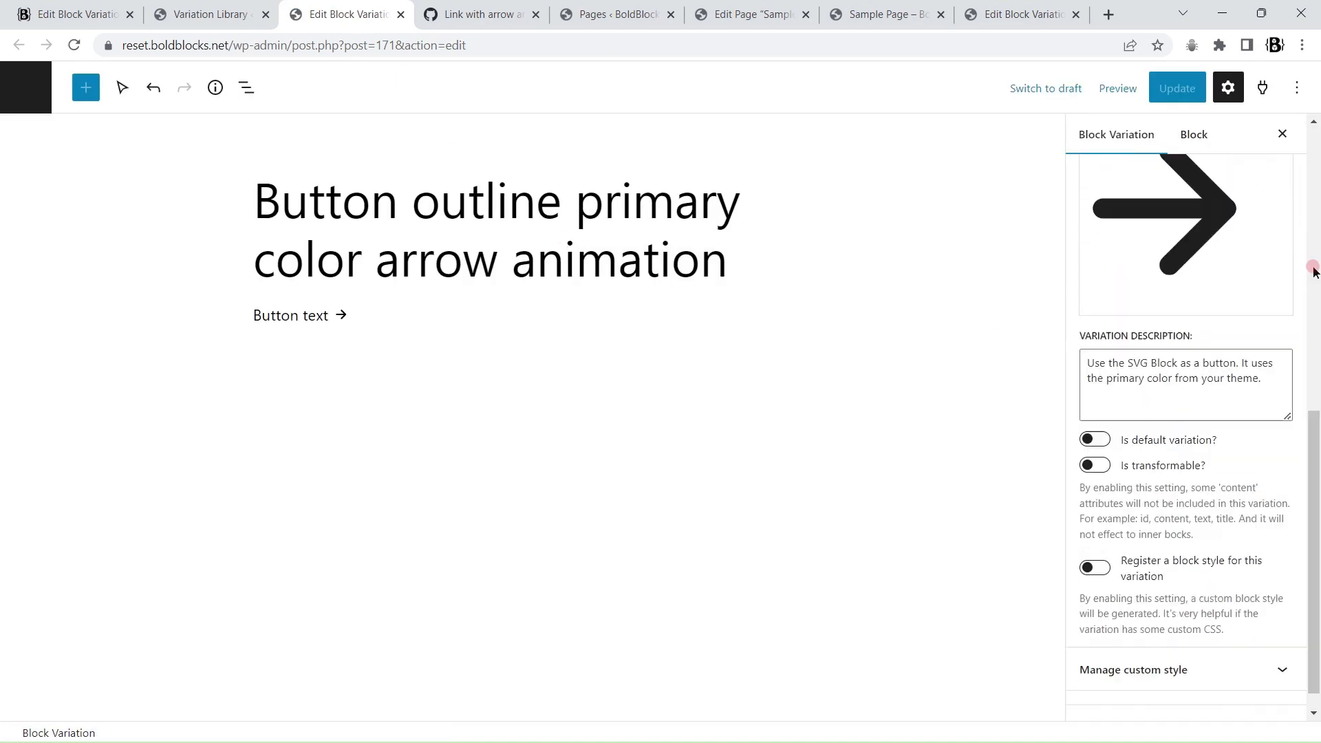
{"action": "left_click", "coordinate": [1291, 641]}
{"action": "left_click", "coordinate": [1291, 641]}
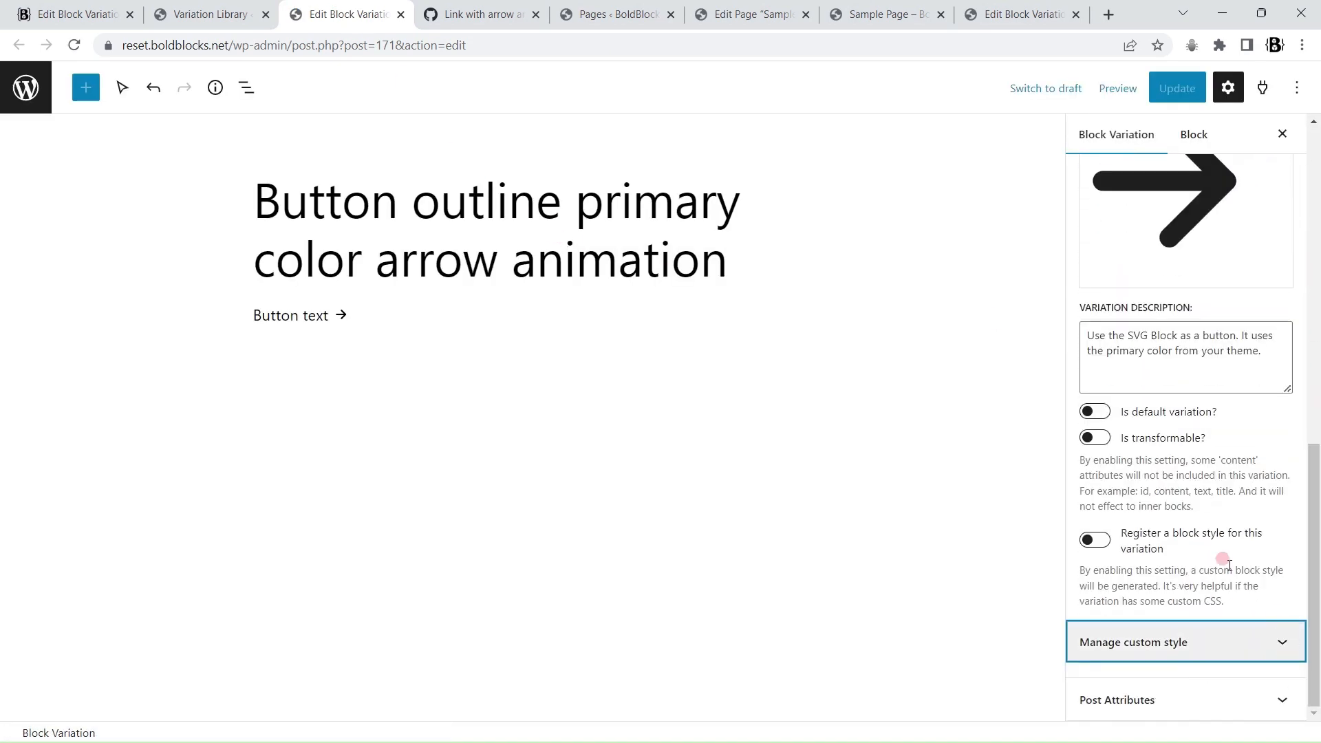
- Open the outline button variation's source code gist from the Variation Library and examine its color, transition and padding variables
{"action": "left_click", "coordinate": [206, 14]}
{"action": "left_click", "coordinate": [271, 610]}
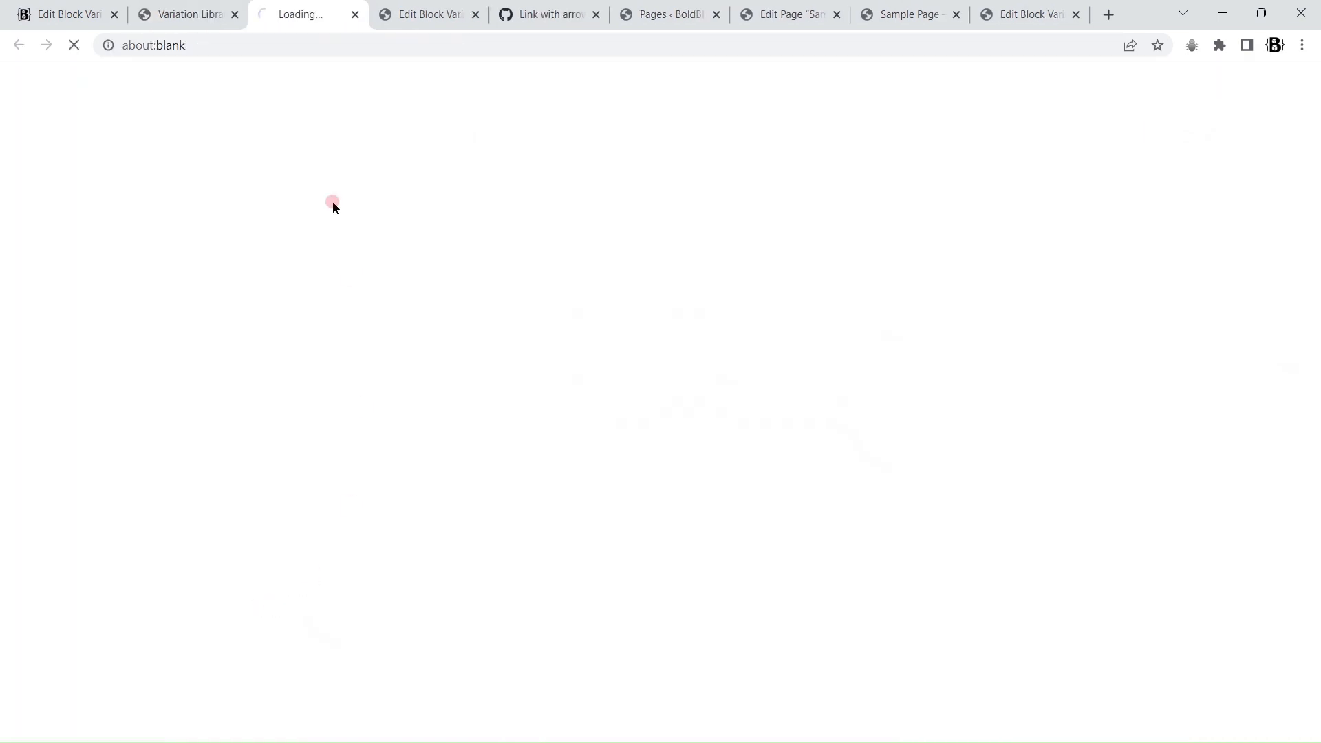
{"action": "left_click_drag", "start_coordinate": [291, 377], "coordinate": [436, 473]}
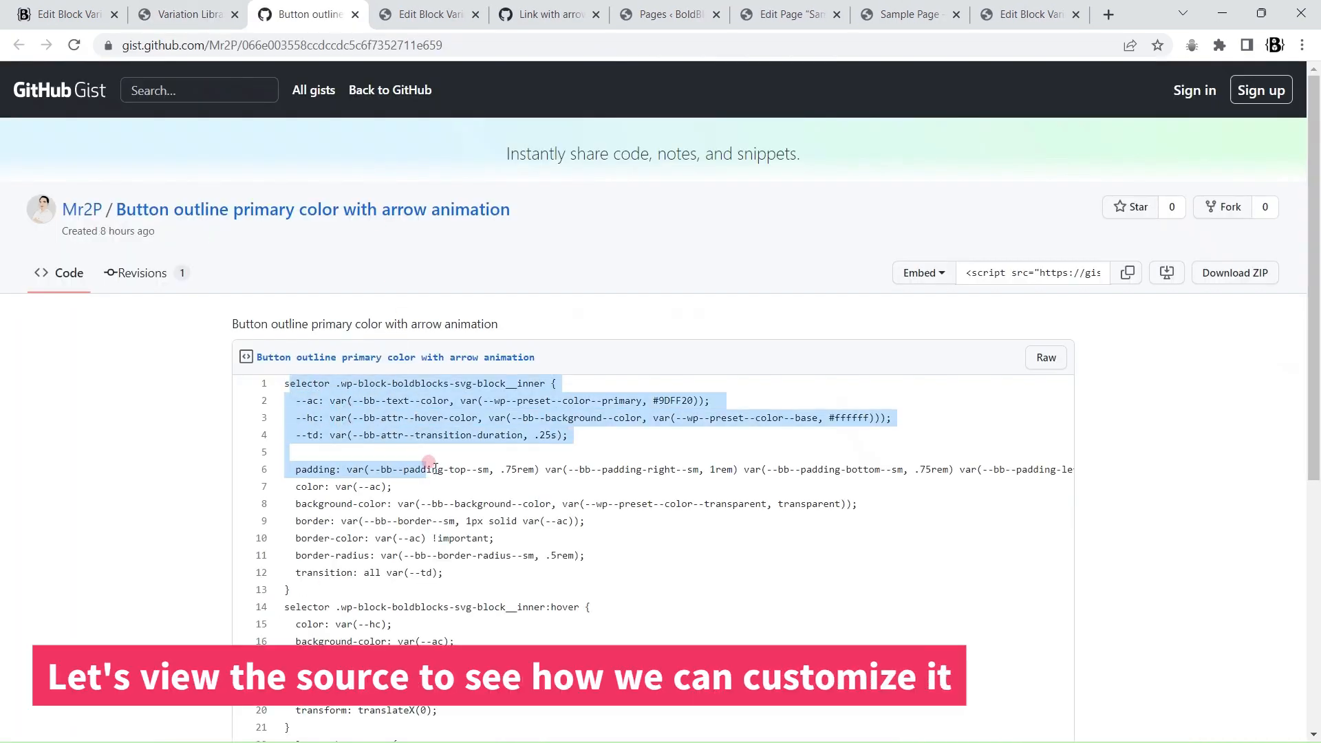
{"action": "left_click", "coordinate": [425, 417]}
{"action": "left_click_drag", "start_coordinate": [311, 403], "coordinate": [509, 454]}
{"action": "left_click", "coordinate": [659, 504]}
{"action": "scroll", "coordinate": [648, 504], "scroll_direction": "down", "scroll_amount": 3}
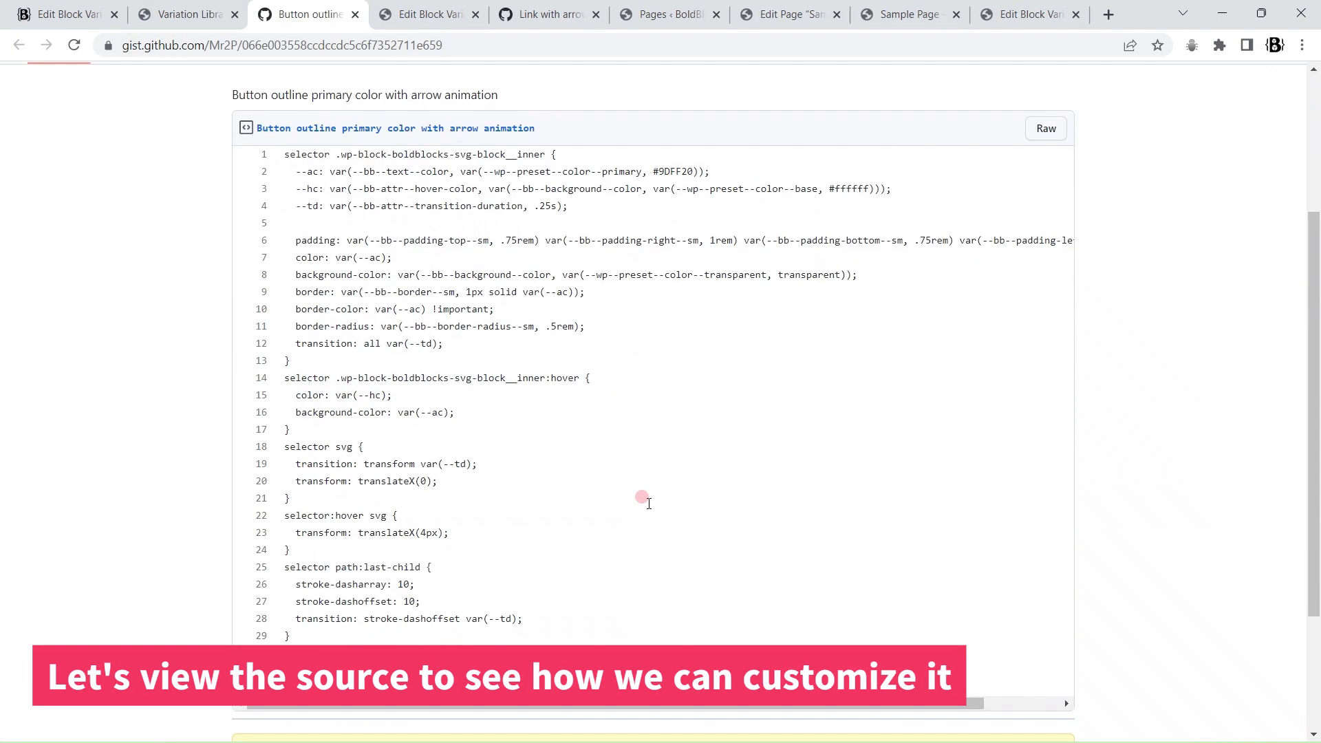
- Try to find the imported button variation by searching the blocks for svg below the last link on Sample Page
{"action": "left_click", "coordinate": [773, 18]}
{"action": "left_click", "coordinate": [356, 476]}
{"action": "type", "text": "/"}
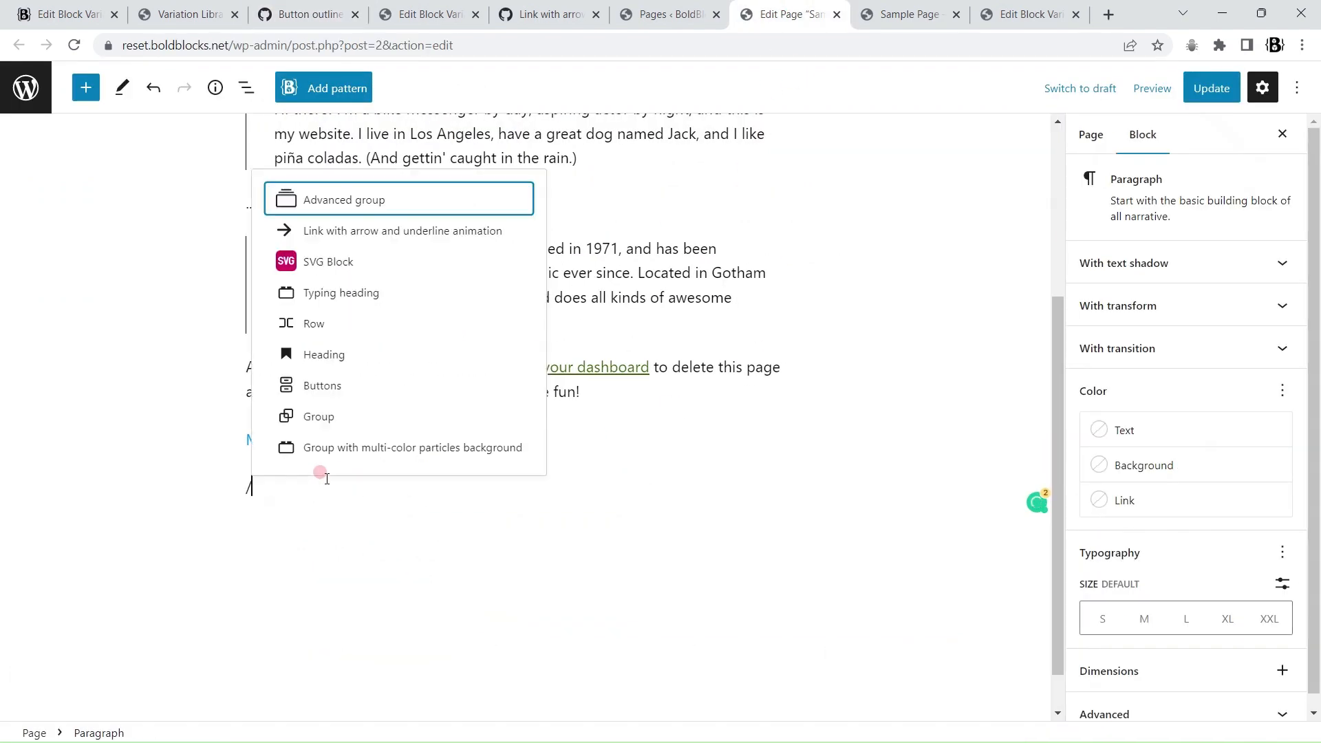
{"action": "key", "text": "Down"}
{"action": "type", "text": "svg"}
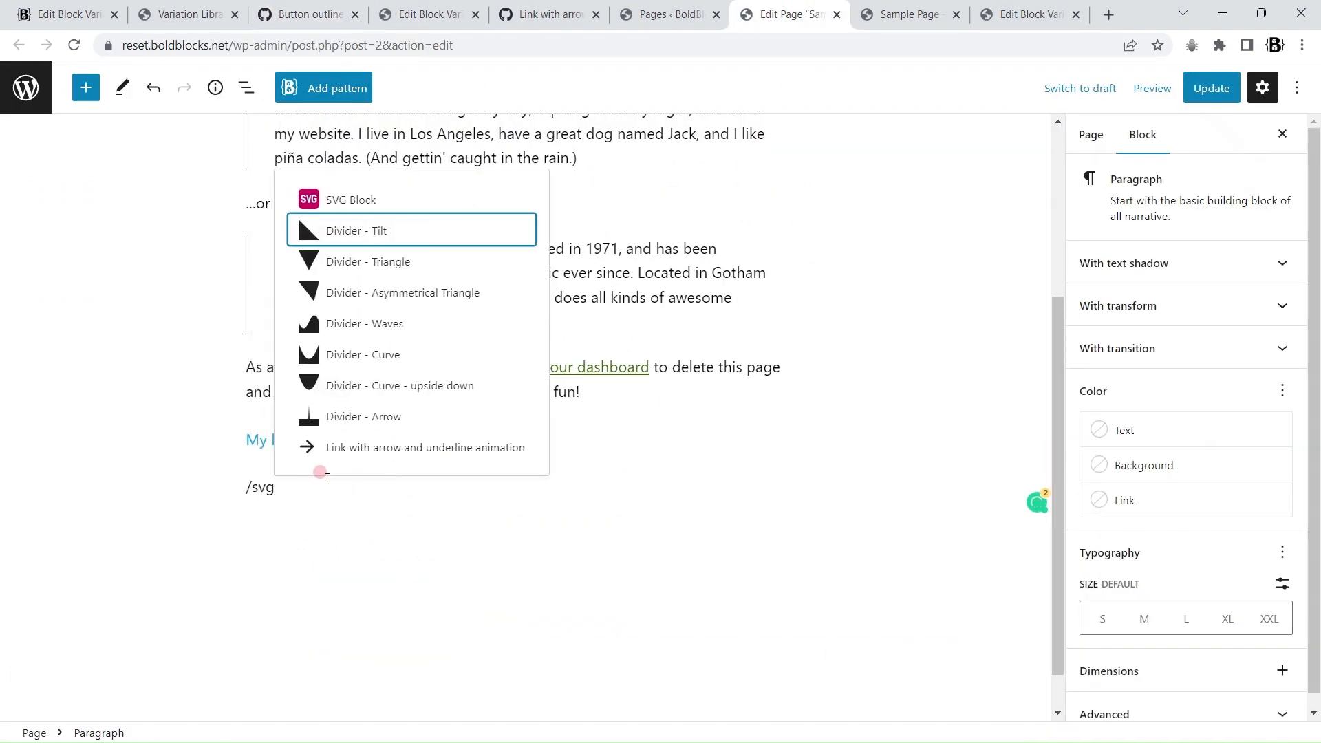
- Reload the Sample Page editor without the unsaved changes and insert the "Button outline primary color arrow animation" block below the My button link
{"action": "left_click", "coordinate": [70, 46]}
{"action": "left_click", "coordinate": [739, 148]}
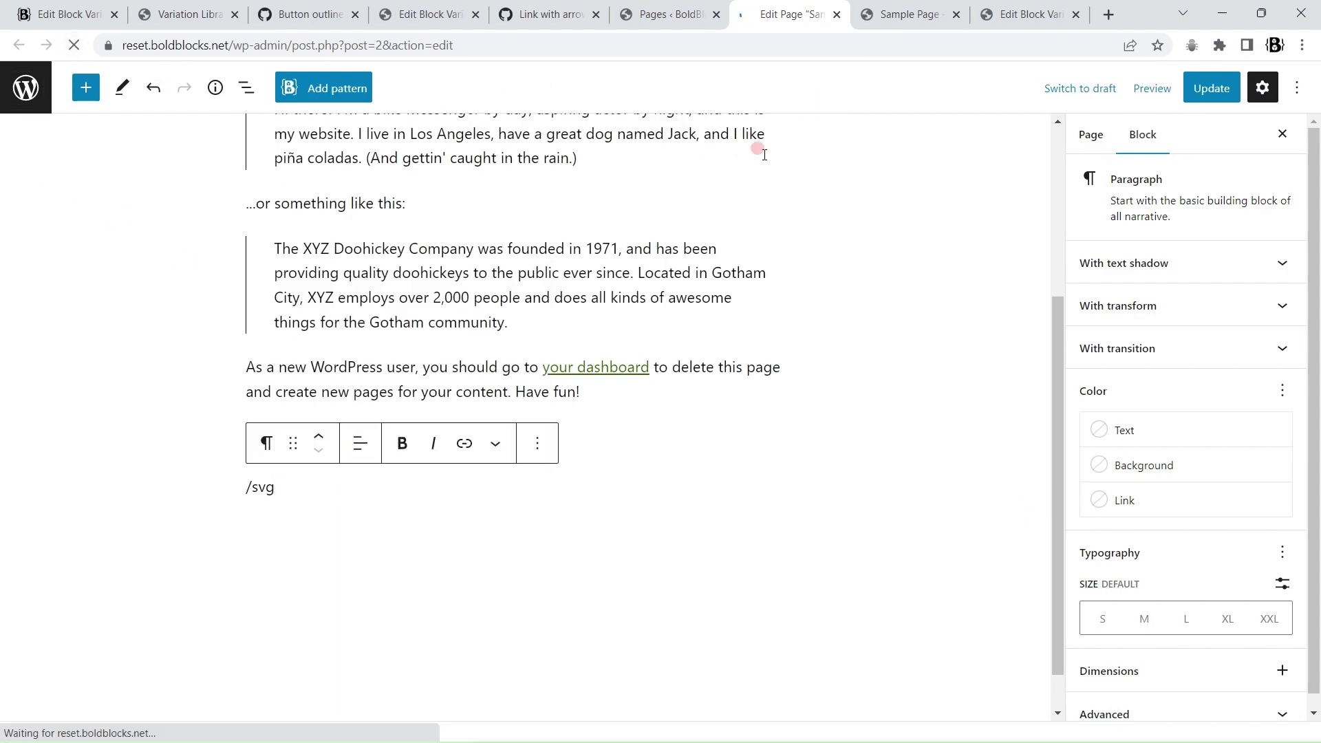
{"action": "left_click", "coordinate": [1035, 145]}
{"action": "scroll", "coordinate": [436, 465], "scroll_direction": "down", "scroll_amount": 5}
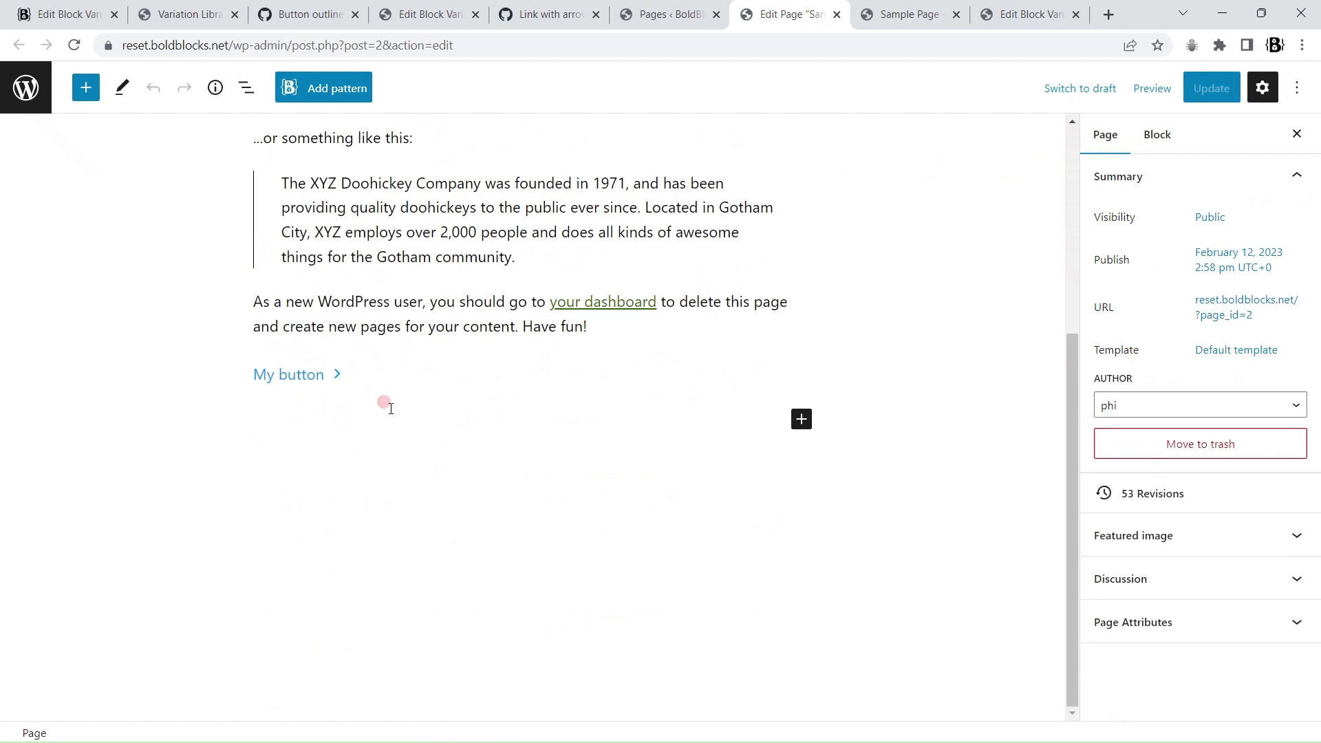
{"action": "left_click", "coordinate": [390, 409]}
{"action": "type", "text": "/bu"}
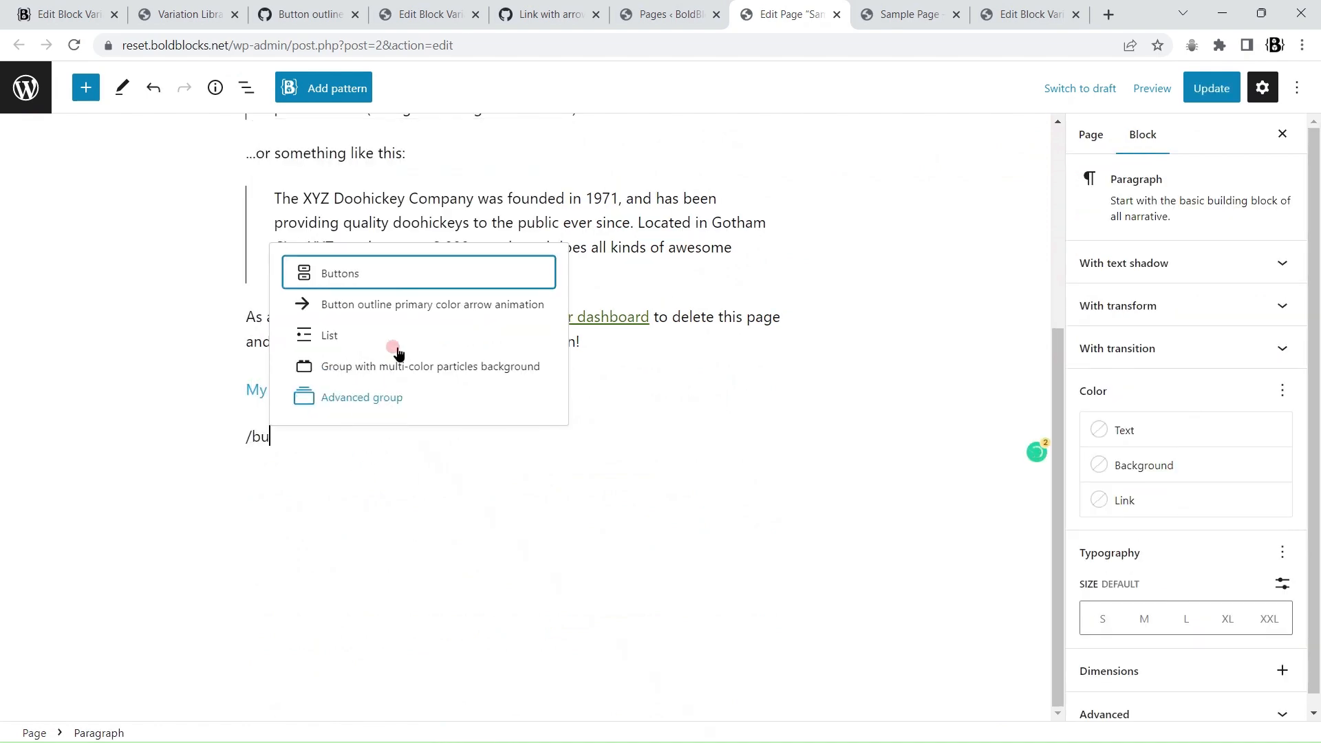
{"action": "left_click", "coordinate": [396, 304]}
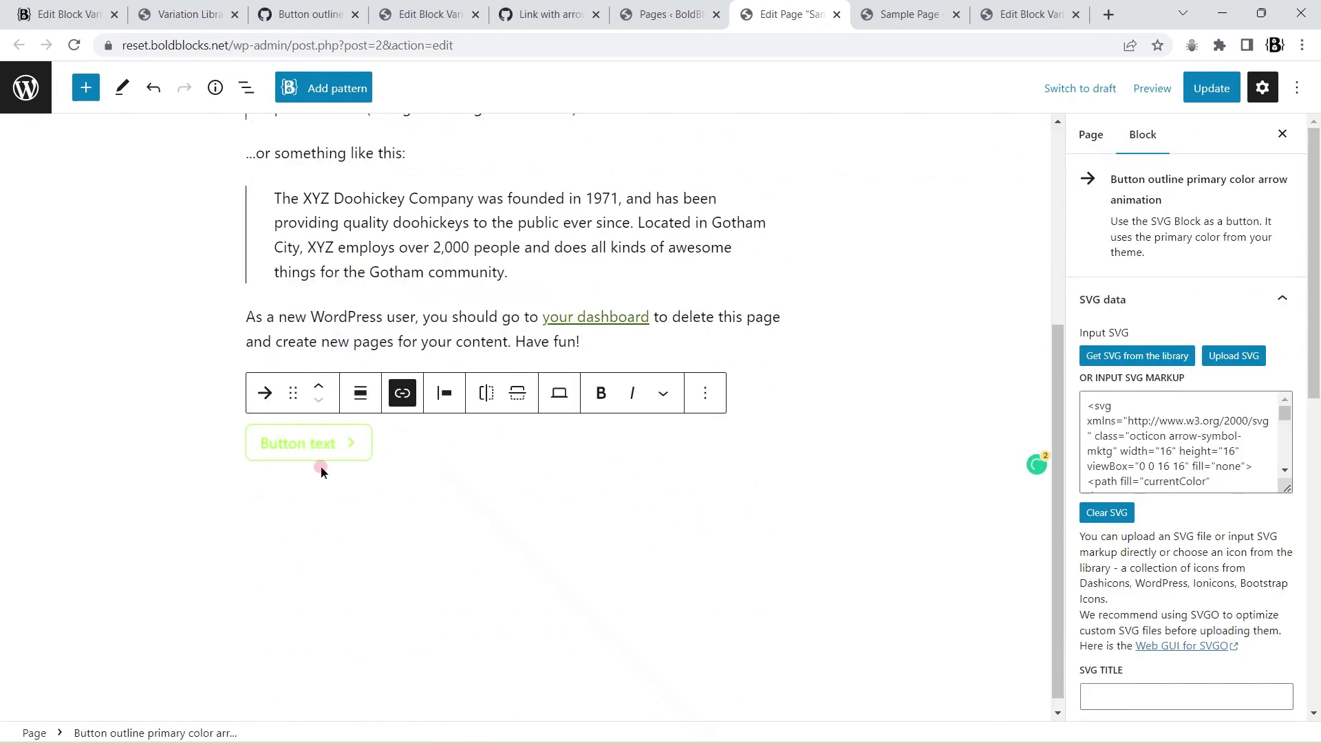
- Recheck the gist's color variables, try Luminous vivid orange as the outline button's text color and settle on Vivid red
{"action": "left_click", "coordinate": [308, 10]}
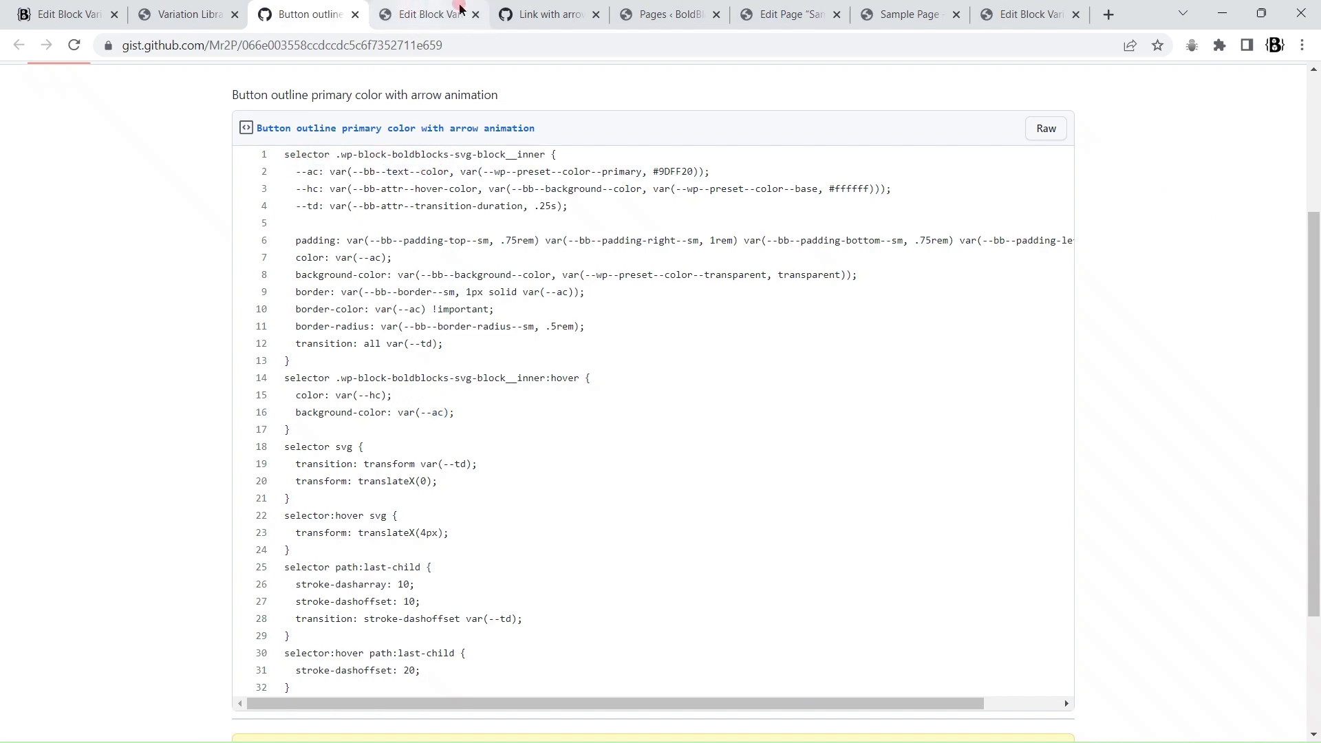
{"action": "left_click", "coordinate": [795, 14]}
{"action": "scroll", "coordinate": [1184, 517], "scroll_direction": "down", "scroll_amount": 5}
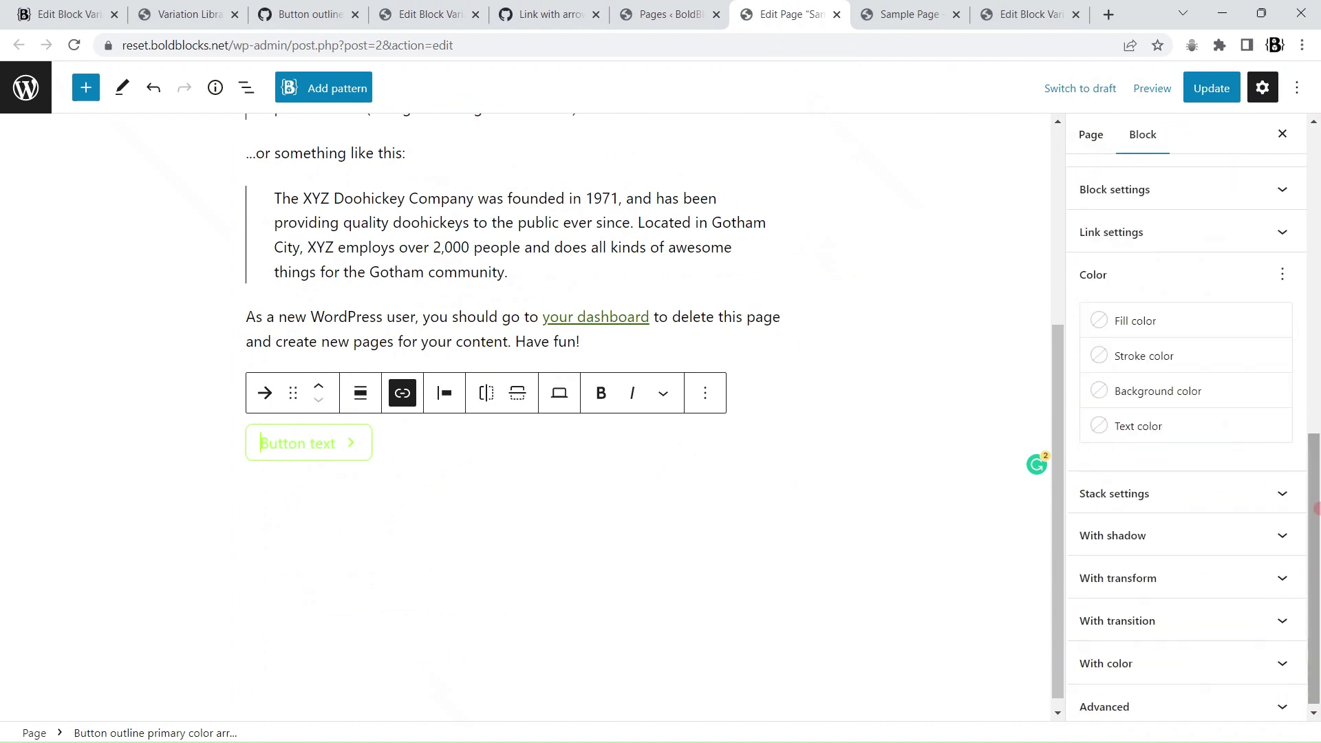
{"action": "left_click", "coordinate": [1200, 430]}
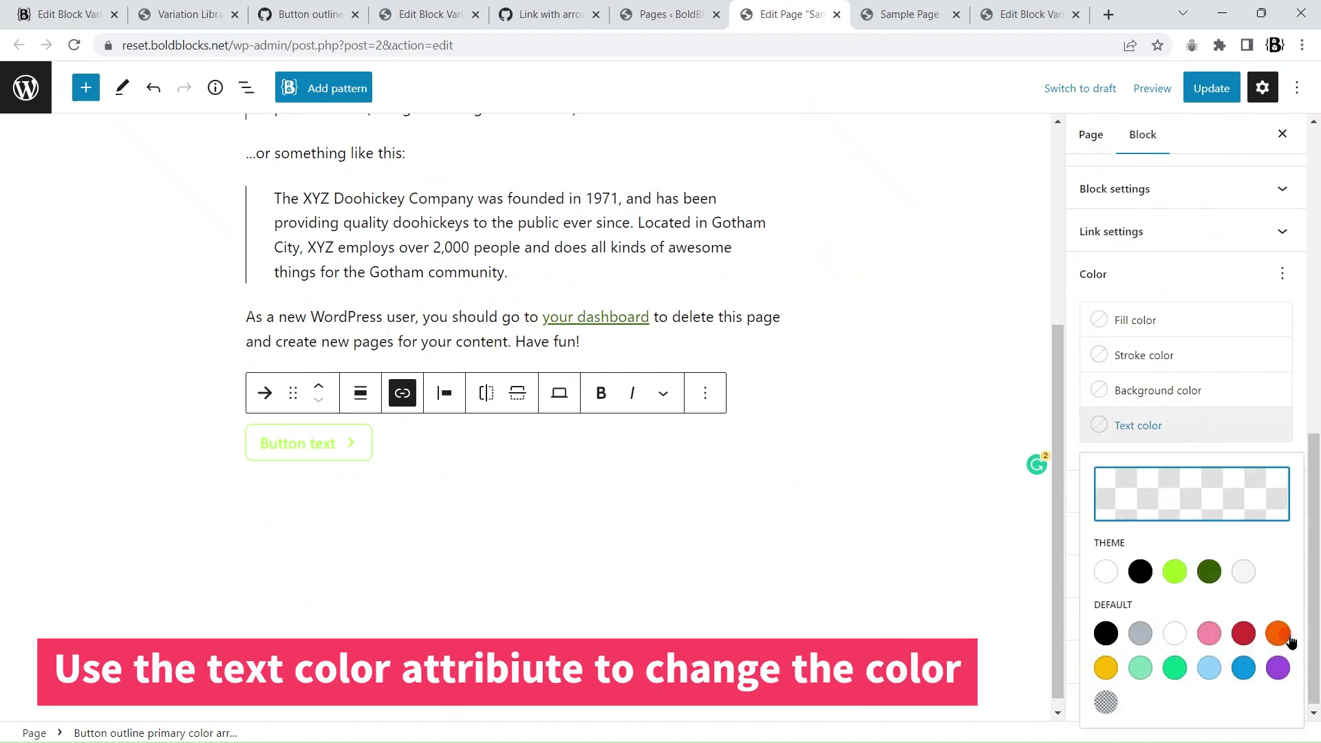
{"action": "left_click", "coordinate": [1279, 634]}
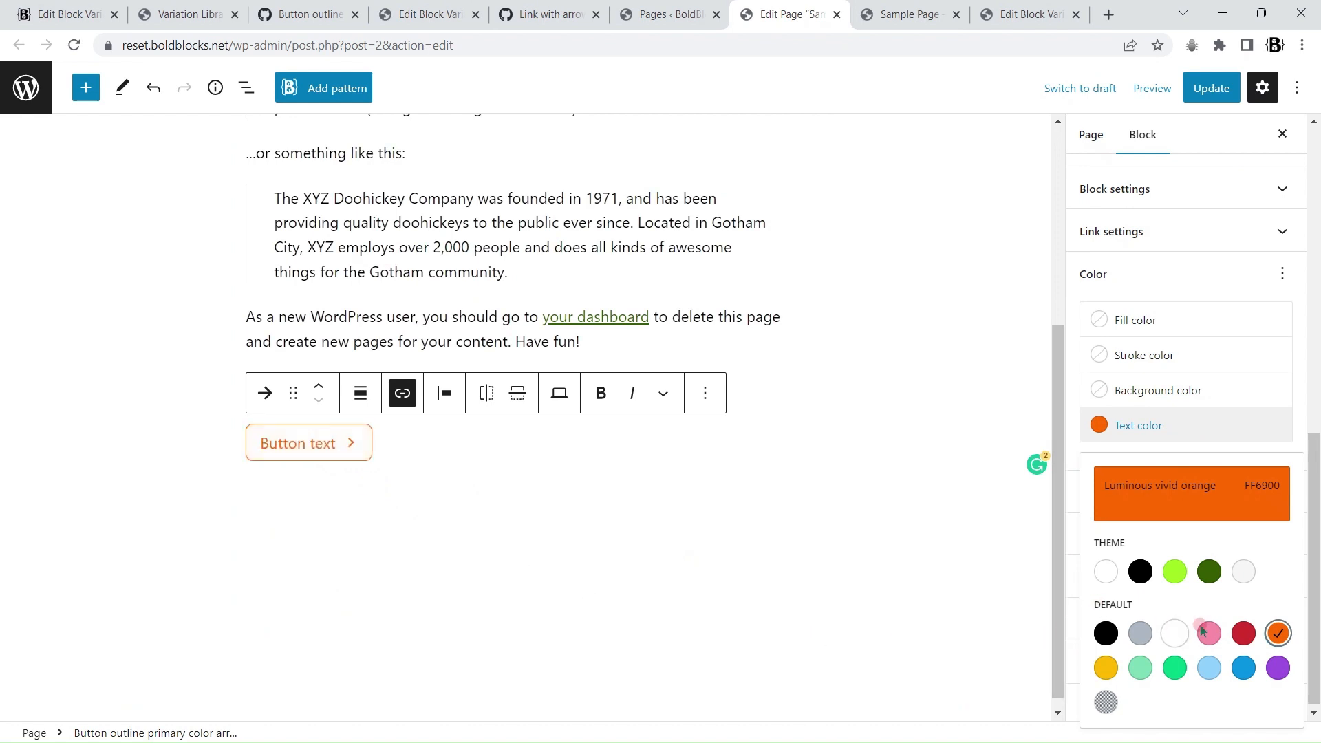
{"action": "left_click", "coordinate": [1243, 634]}
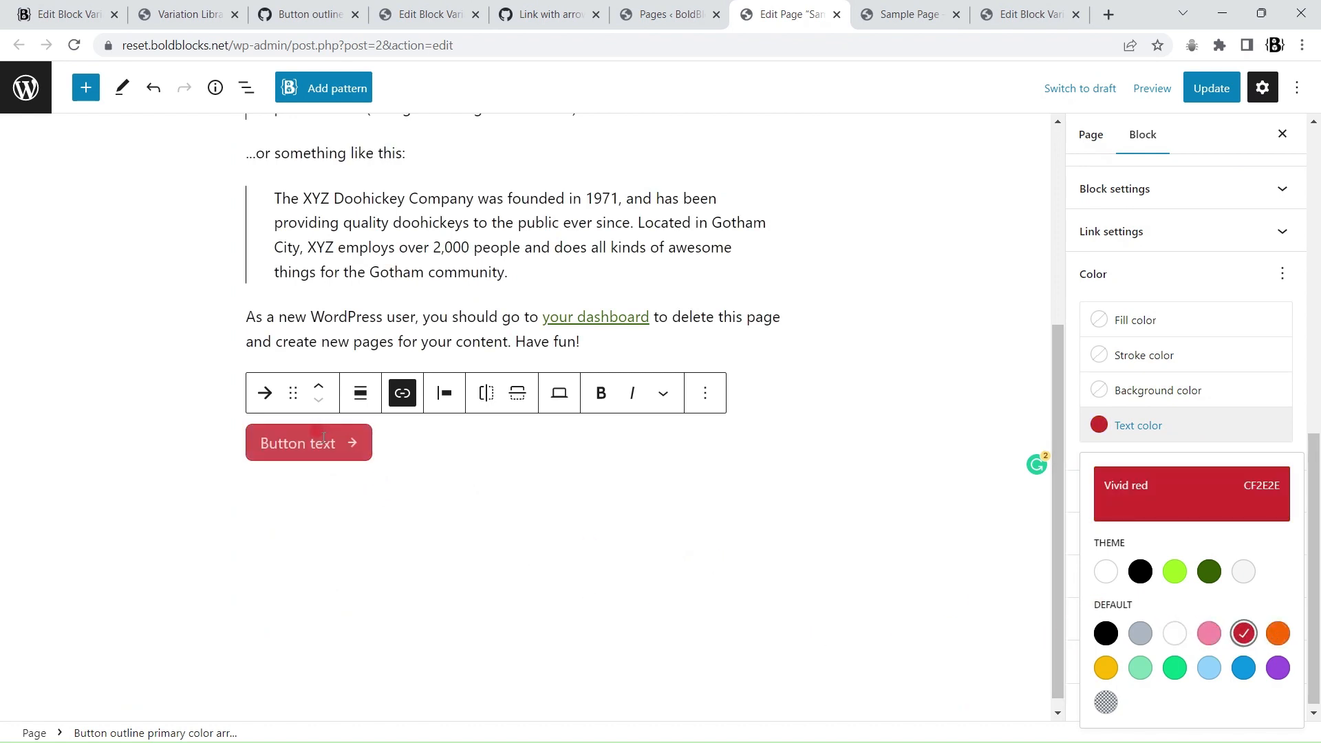
- Update Sample Page and reload the published page to check the red outline button's hover effect
{"action": "left_click", "coordinate": [1211, 88]}
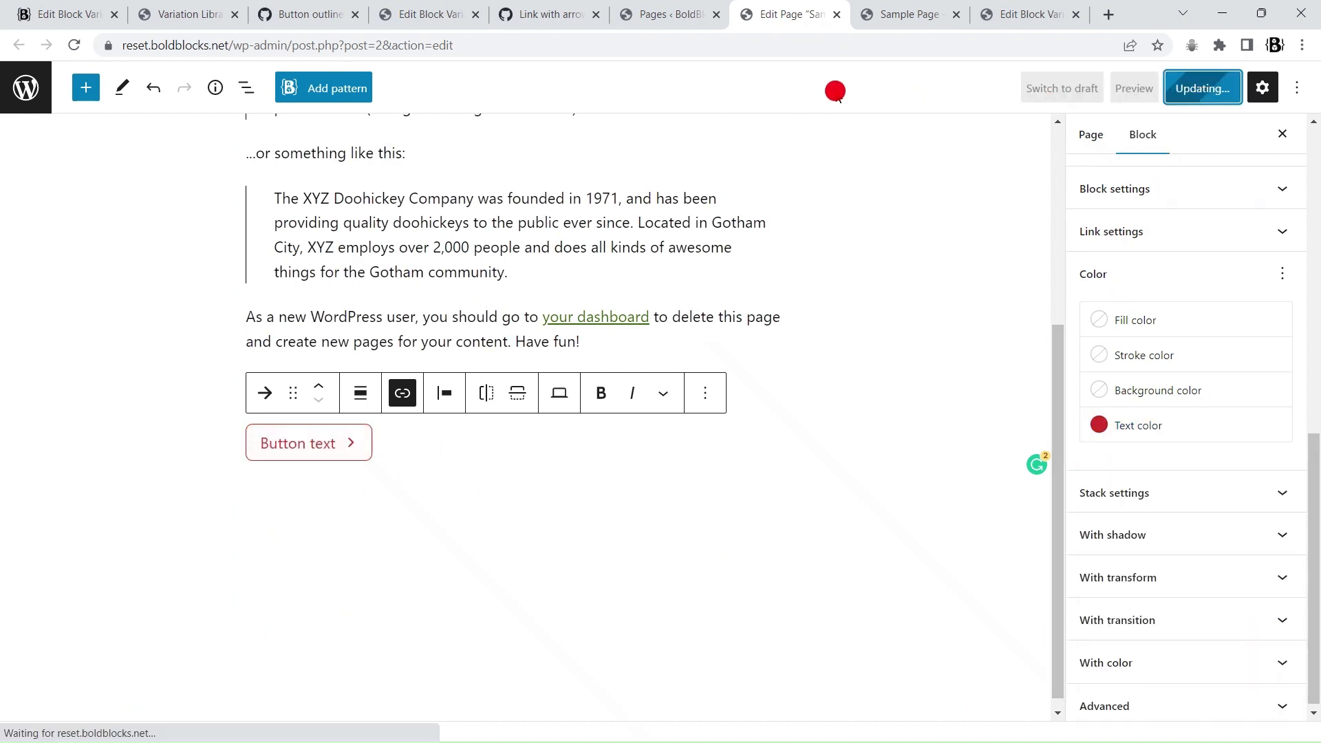
{"action": "left_click", "coordinate": [920, 12]}
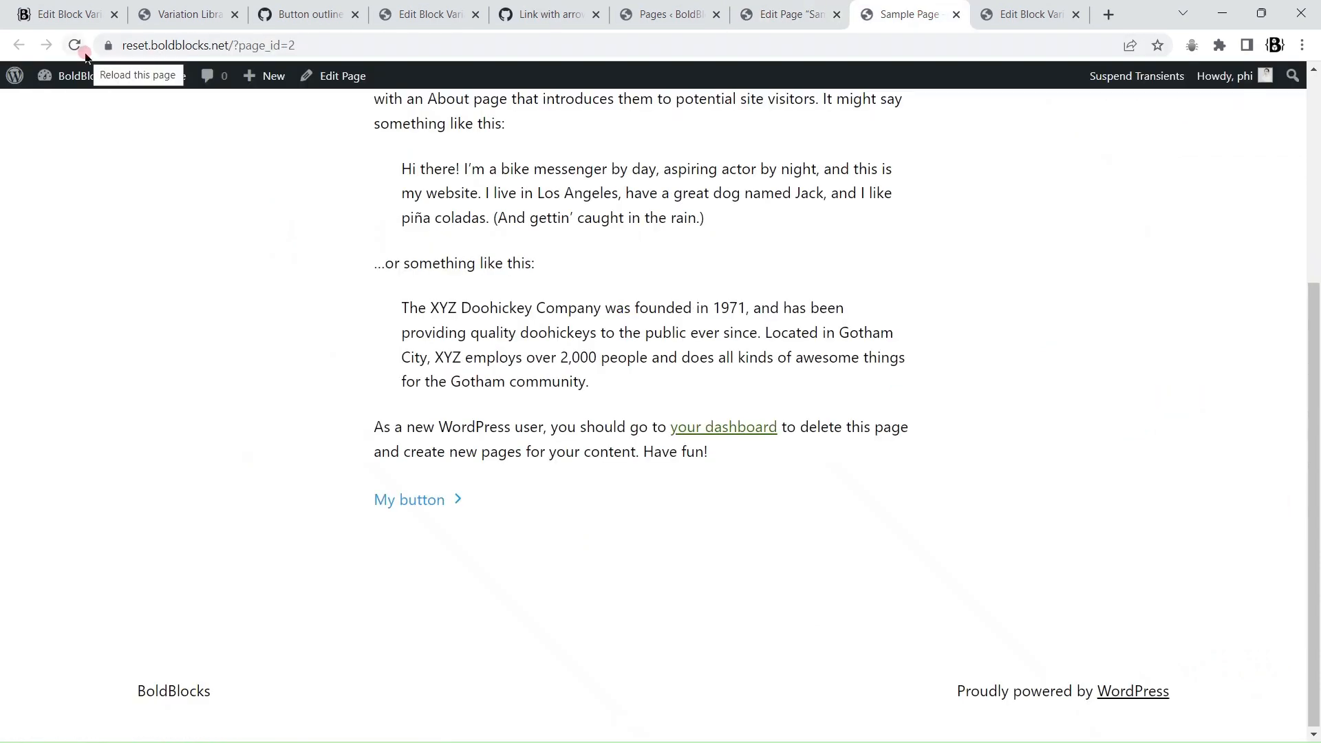
{"action": "left_click", "coordinate": [76, 46]}
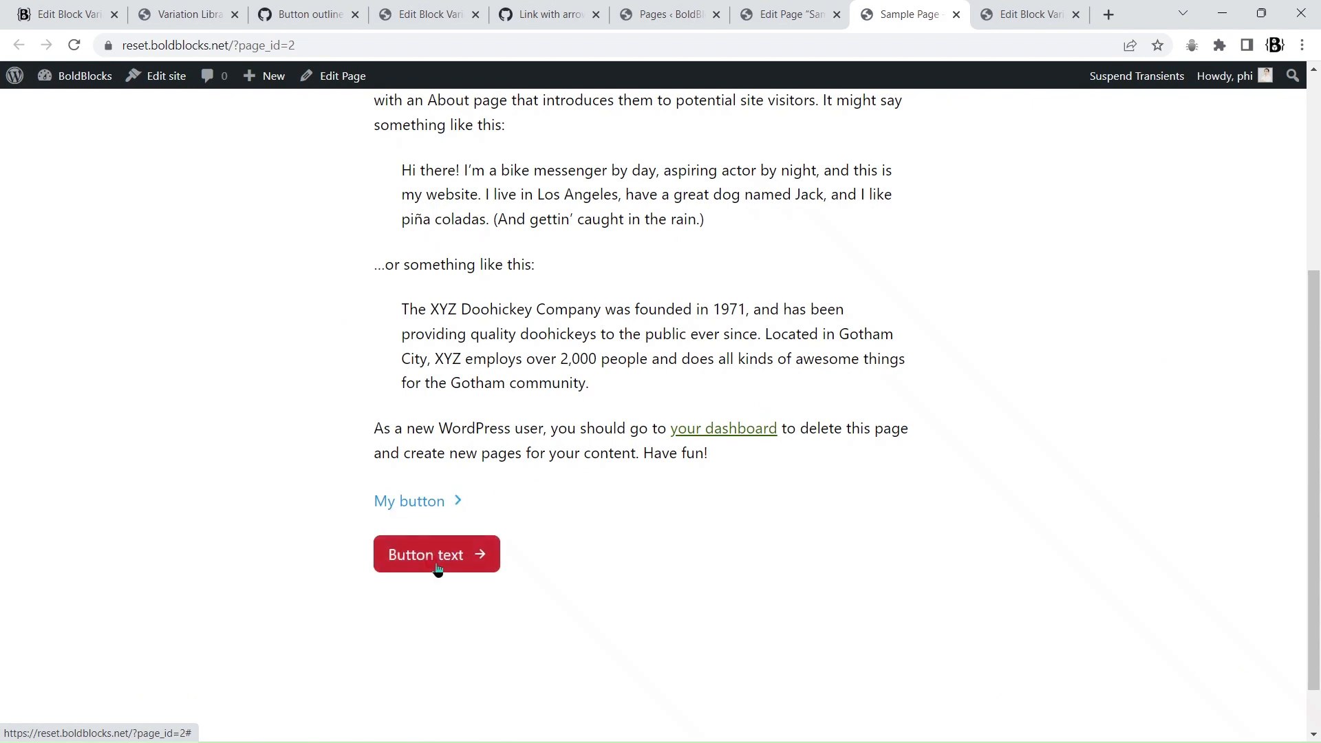
- Examine the transition-duration, hover-color and background-color variables in the outline button's source code gist
{"action": "left_click", "coordinate": [337, 26]}
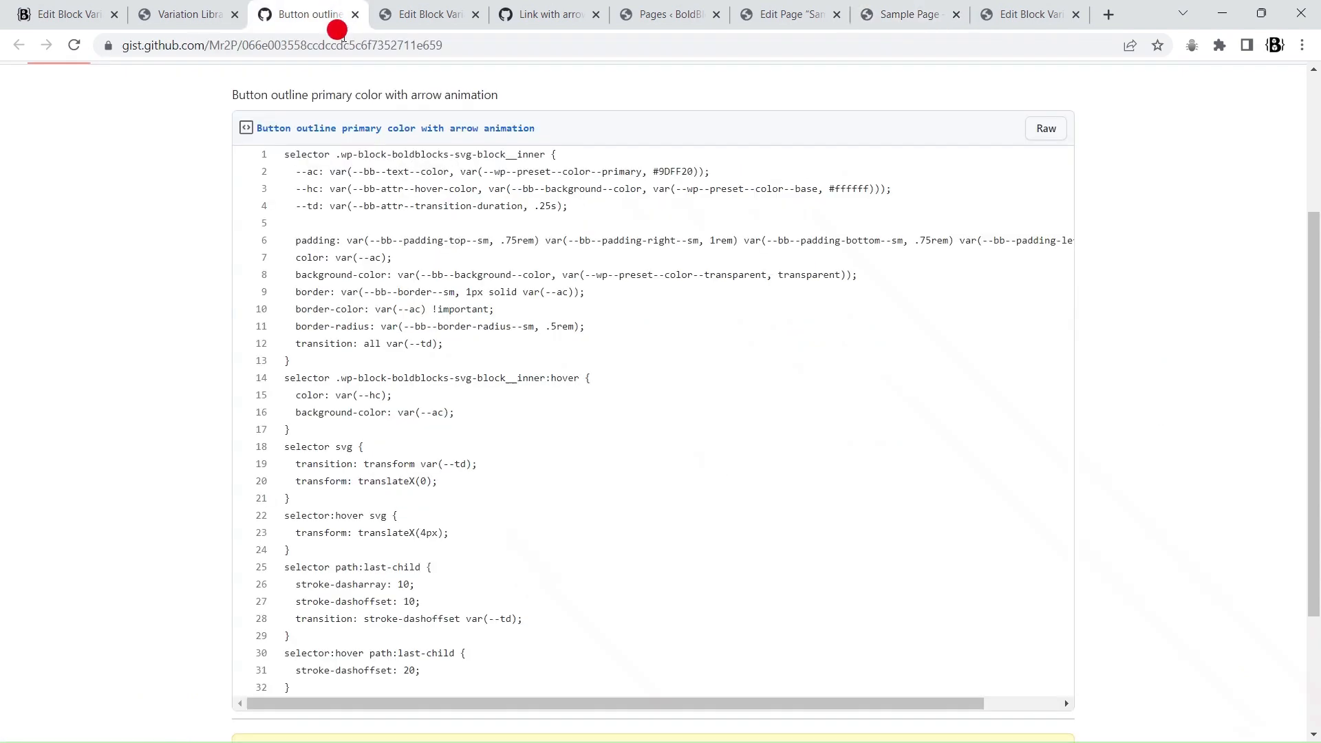
{"action": "left_click_drag", "start_coordinate": [579, 206], "coordinate": [288, 204]}
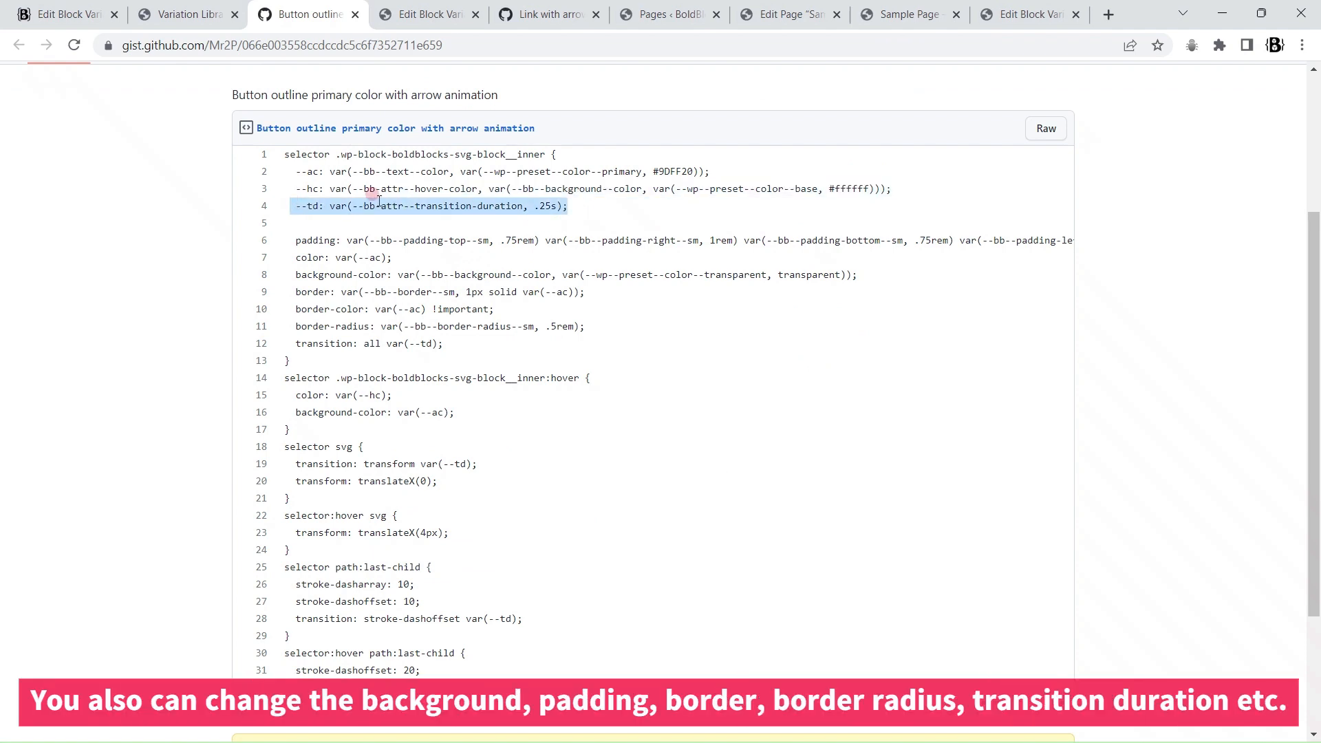
{"action": "left_click", "coordinate": [452, 187]}
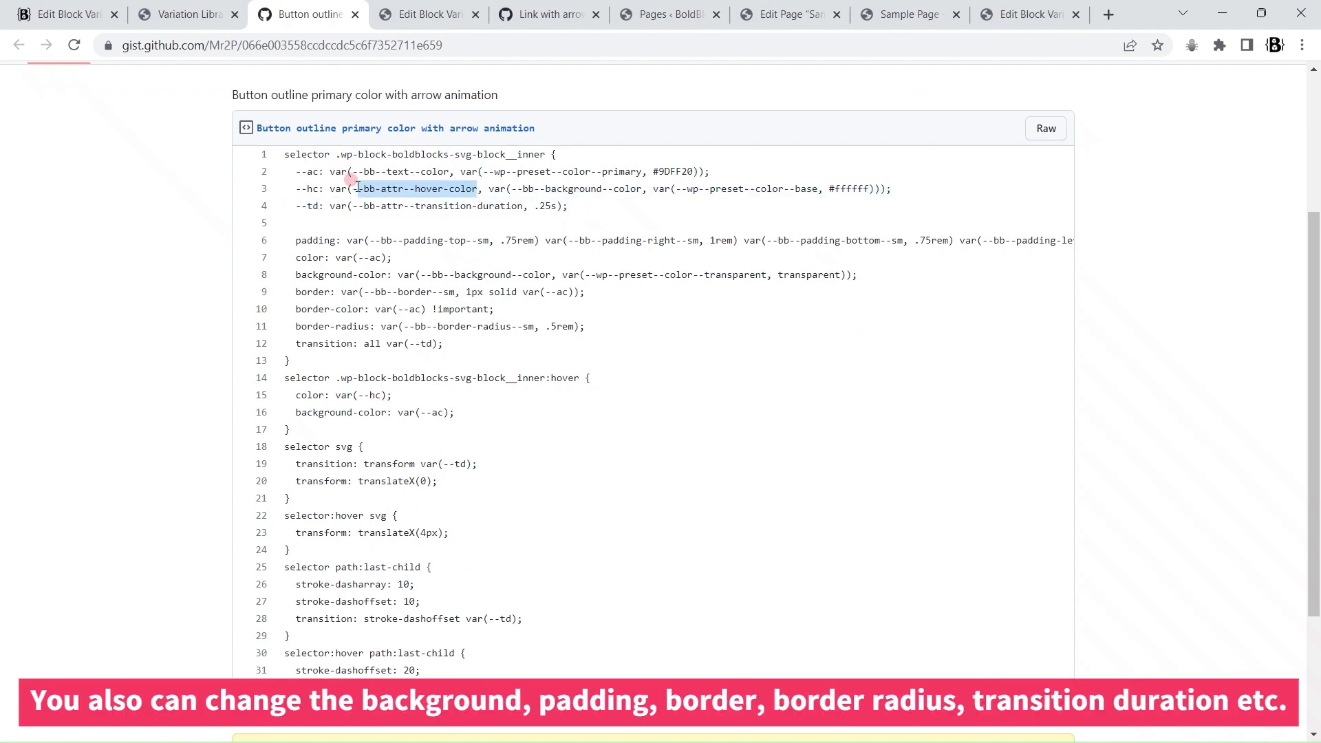
{"action": "left_click_drag", "start_coordinate": [511, 180], "coordinate": [641, 188]}
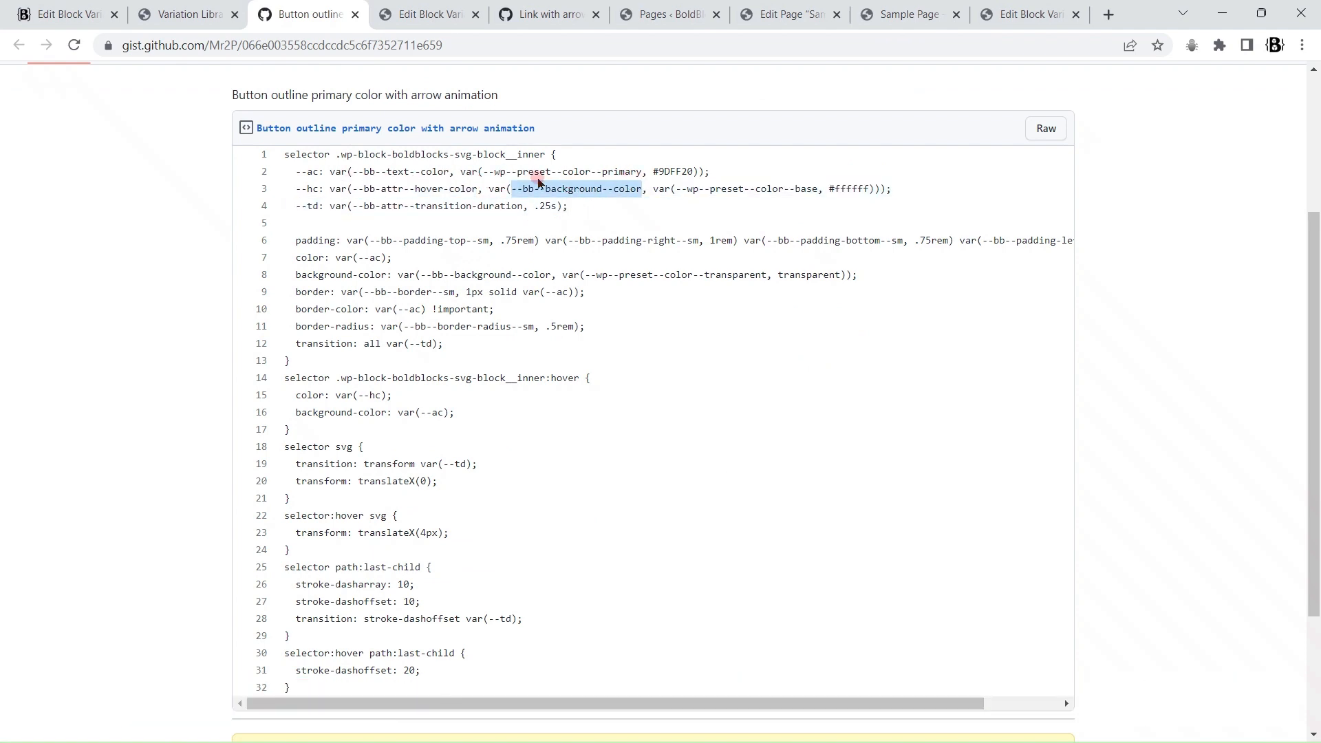
- Try the Contrast, Secondary and Base background colors on the outline button, and clear the background color
{"action": "left_click", "coordinate": [791, 14]}
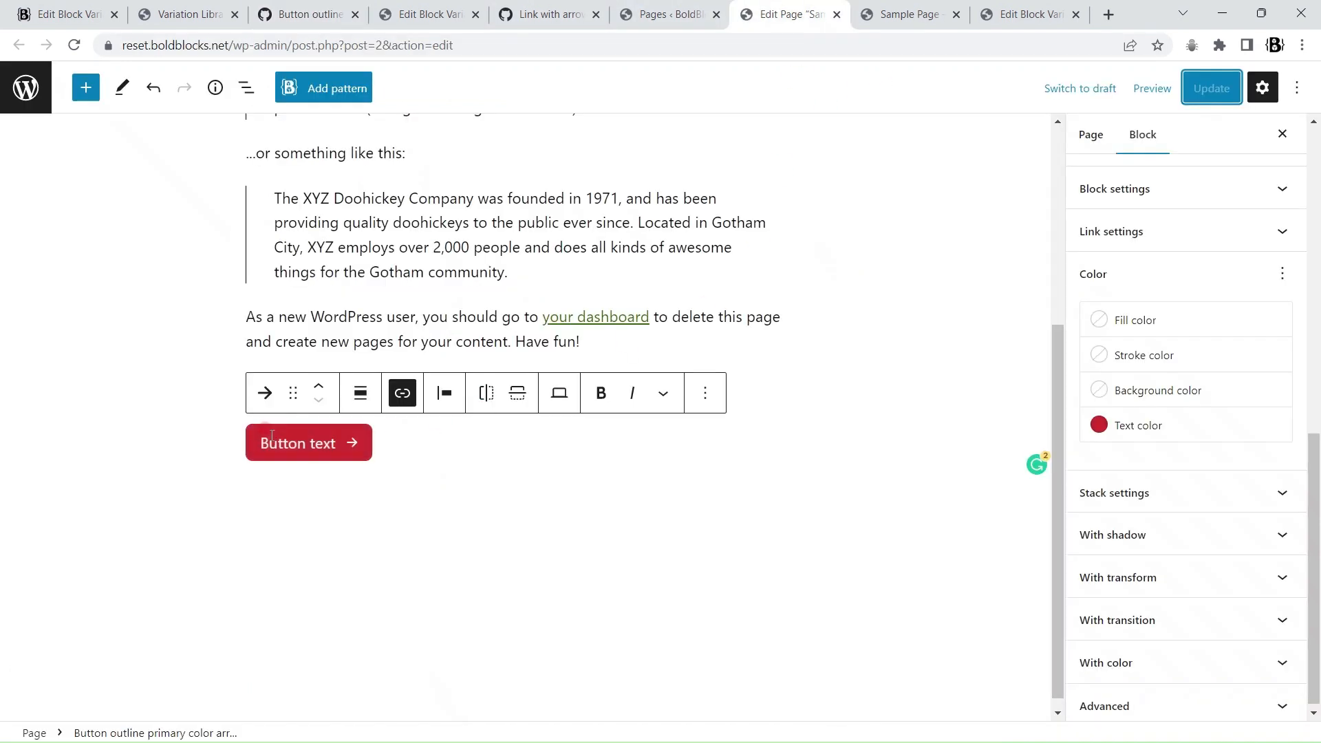
{"action": "left_click", "coordinate": [1201, 392]}
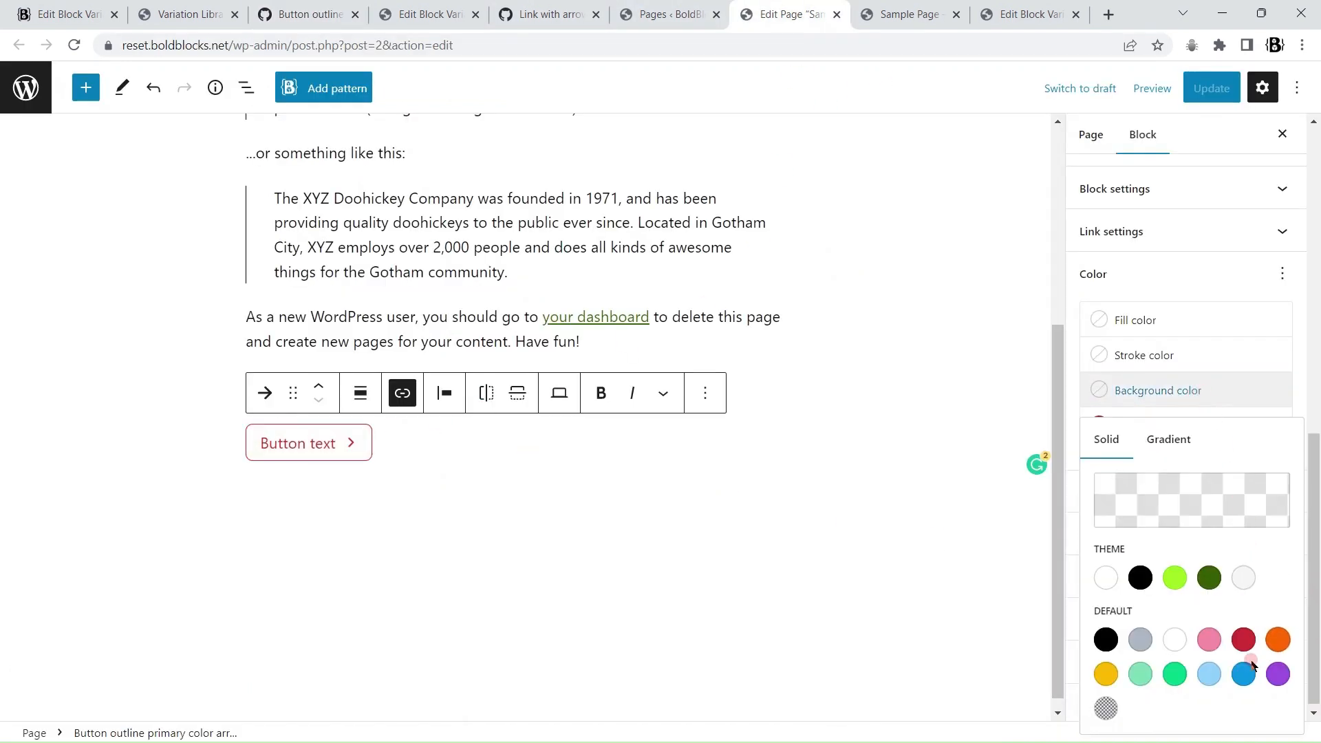
{"action": "left_click", "coordinate": [1136, 584]}
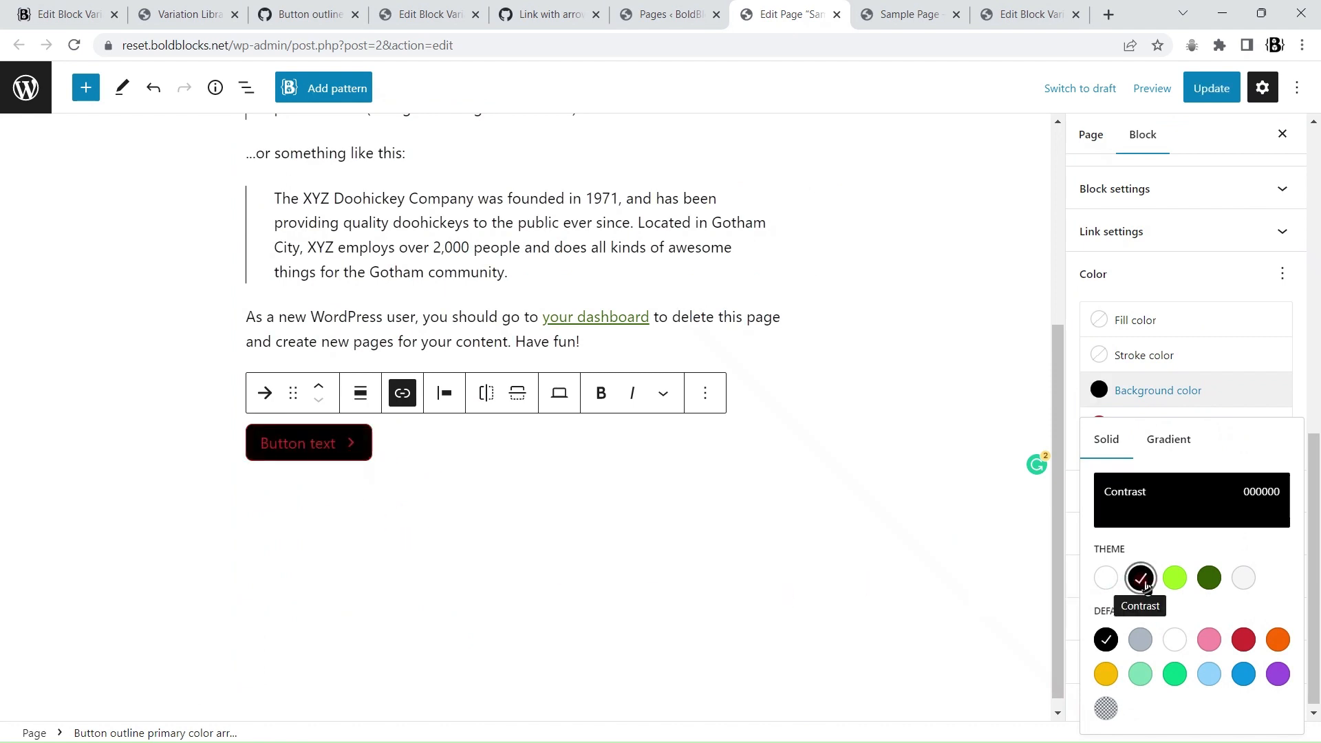
{"action": "left_click", "coordinate": [1211, 584]}
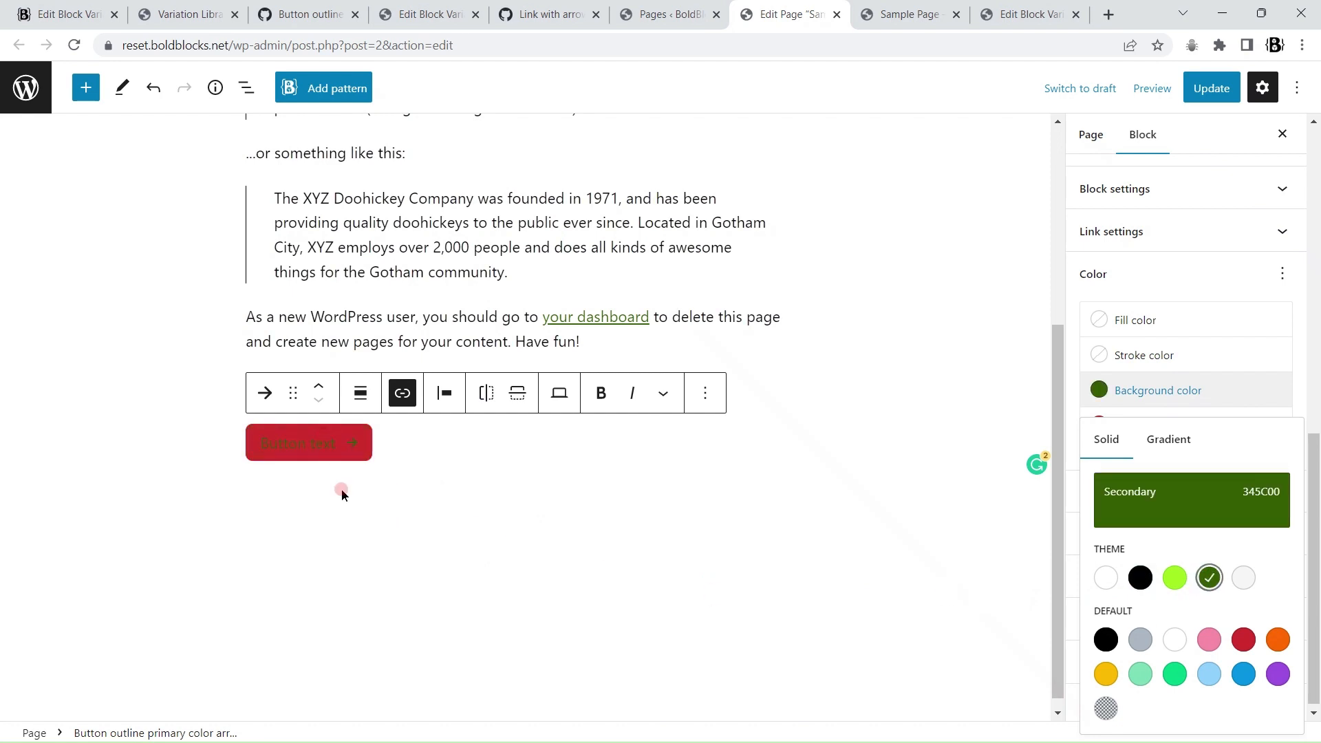
{"action": "left_click", "coordinate": [1103, 584]}
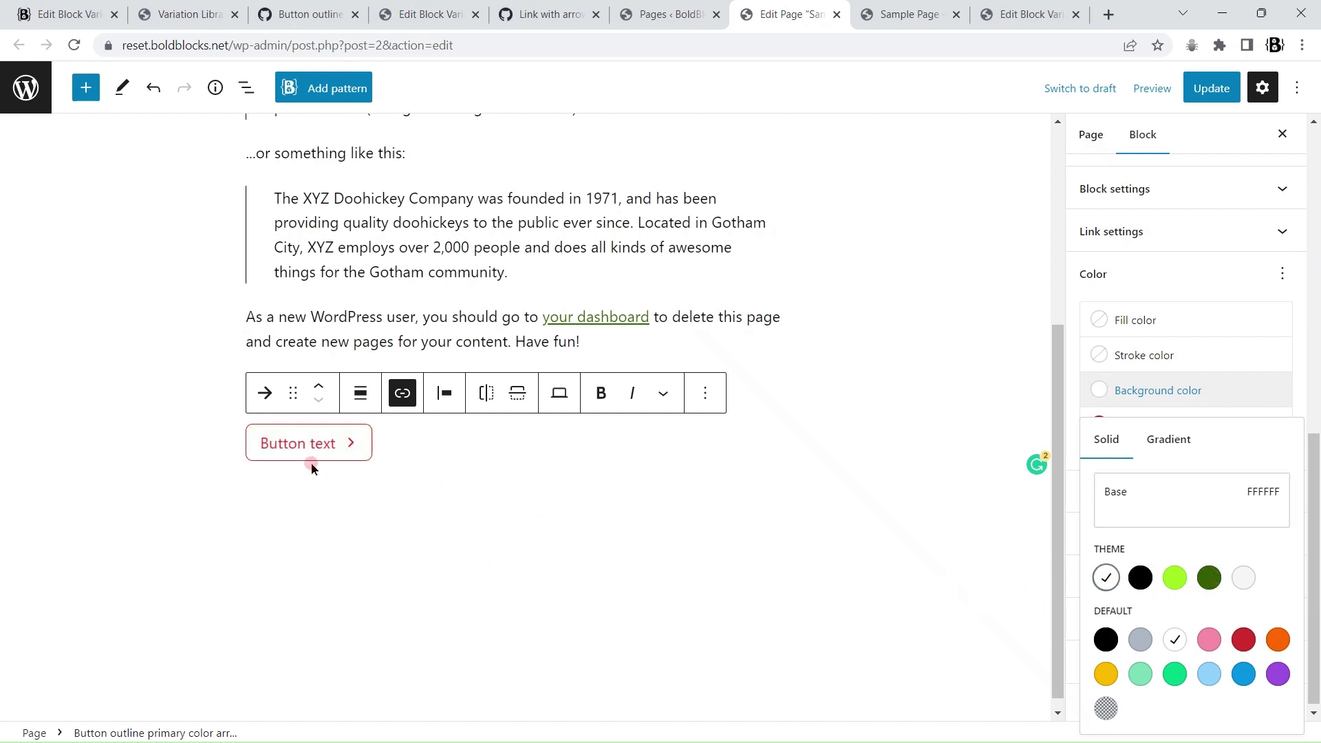
{"action": "left_click", "coordinate": [1107, 583]}
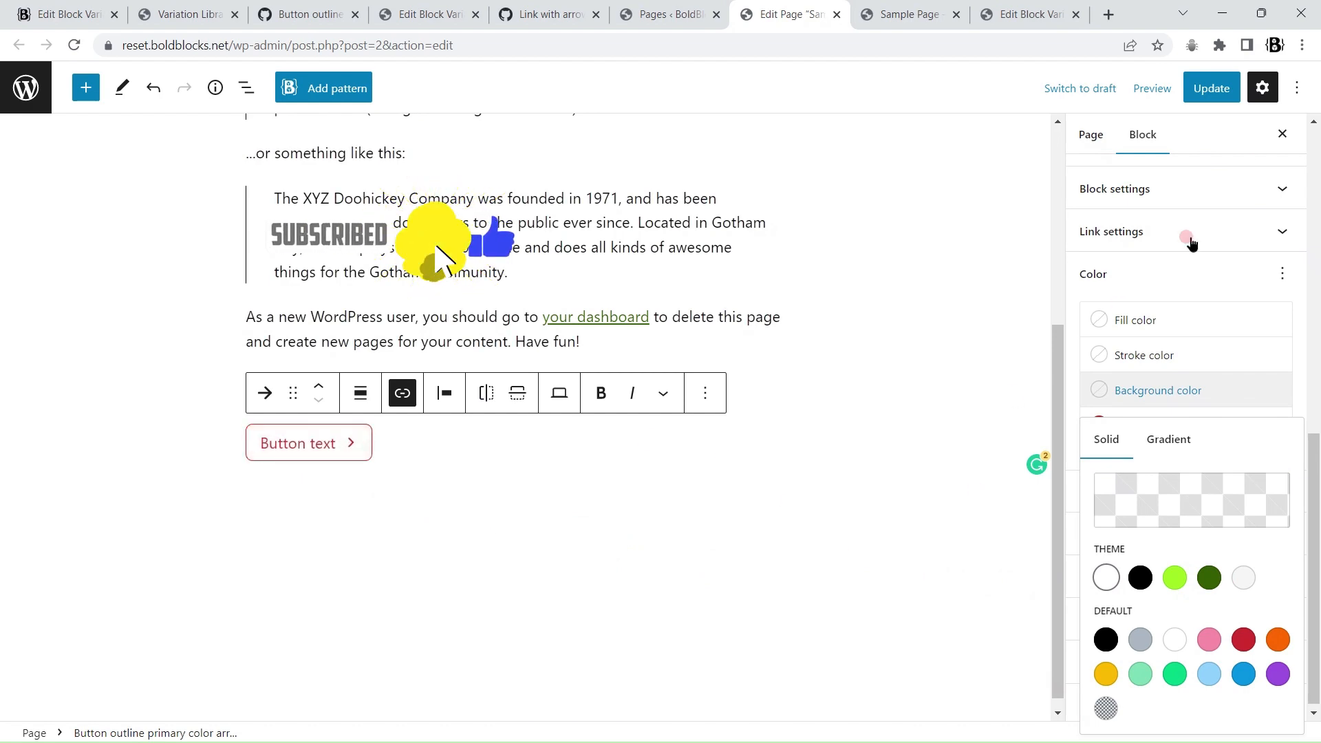
- Save Sample Page again and review the link and the outline button on the refreshed published page
{"action": "left_click", "coordinate": [1211, 87]}
{"action": "left_click", "coordinate": [903, 10]}
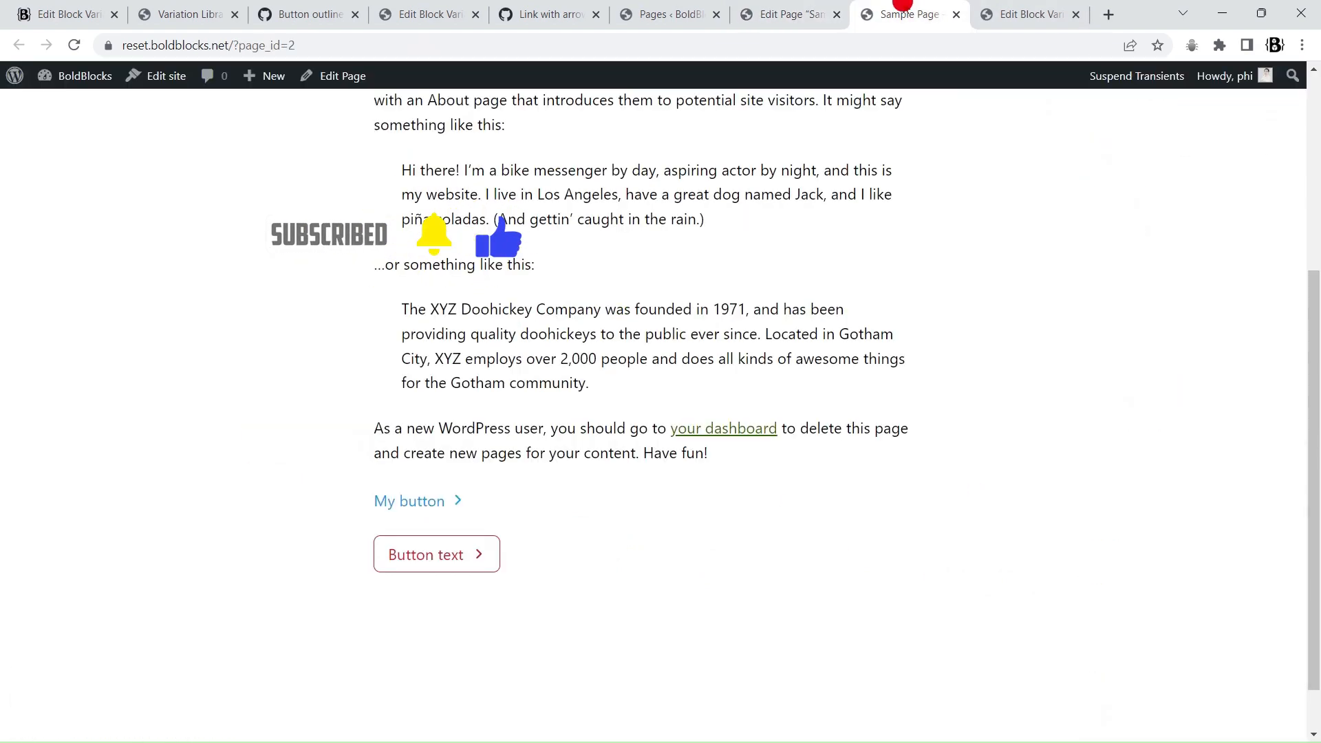
{"action": "left_click", "coordinate": [75, 46]}
{"action": "scroll", "coordinate": [893, 457], "scroll_direction": "down", "scroll_amount": 1}
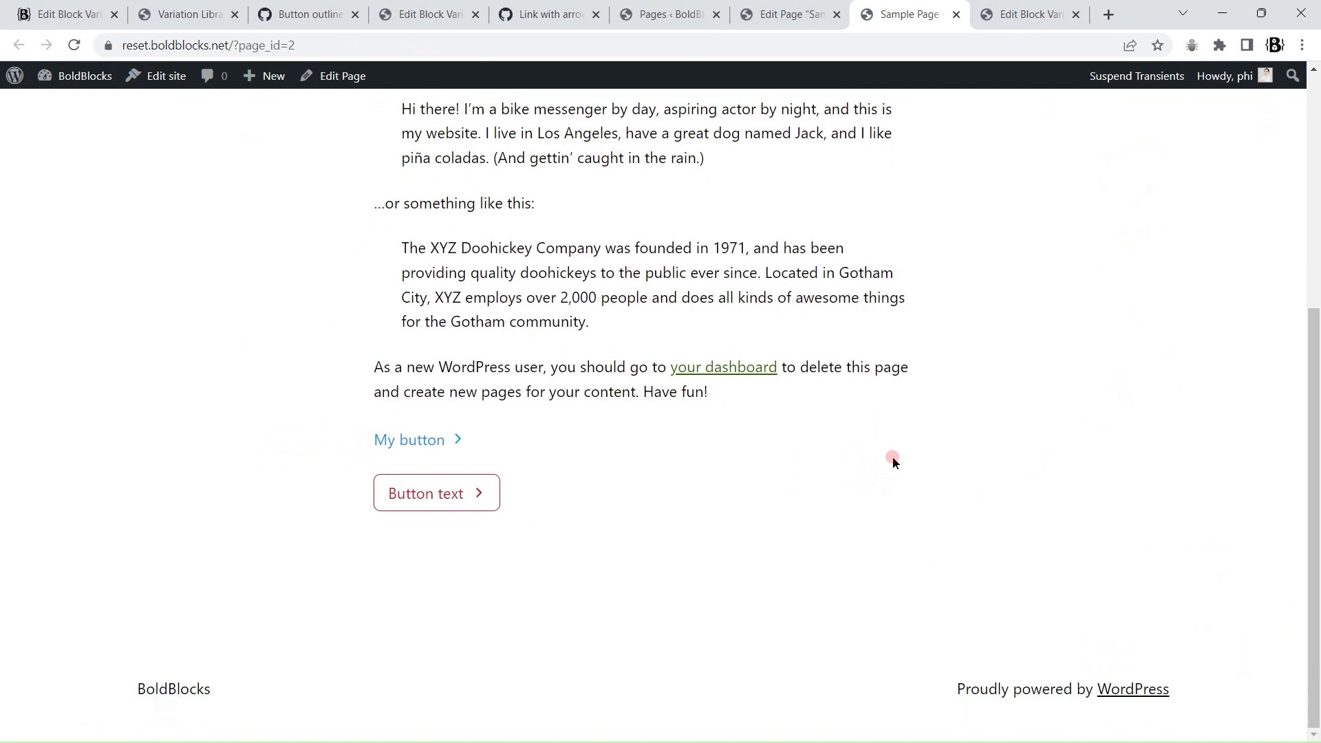